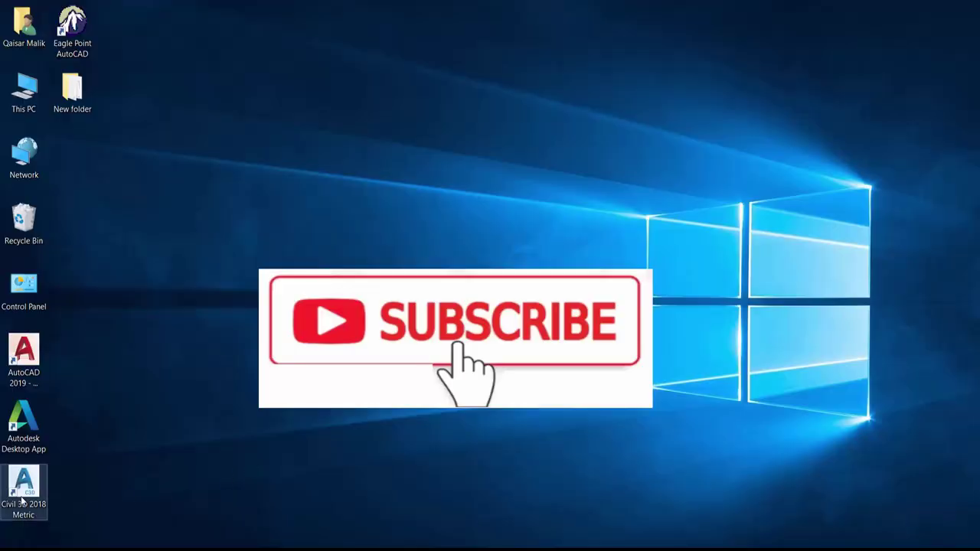
# - Launch AutoCAD Civil 3D 2018 from its desktop icon and wait for the drawing to open
pyautogui.doubleClick(23, 484)
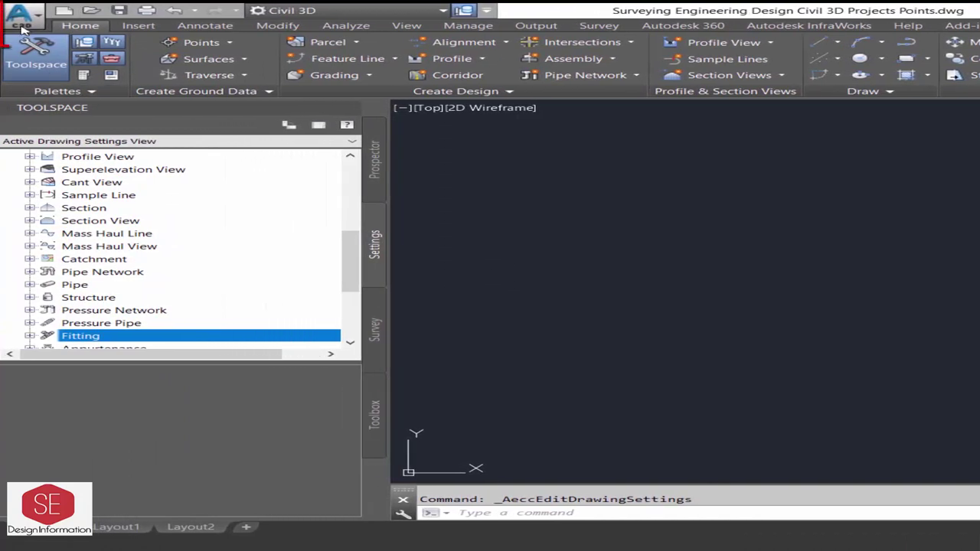
# - In Drawing Settings, set units to Meters, angles to Degrees and drawing scale to 1:1000
pyautogui.click(21, 20)
pyautogui.moveTo(55, 325)
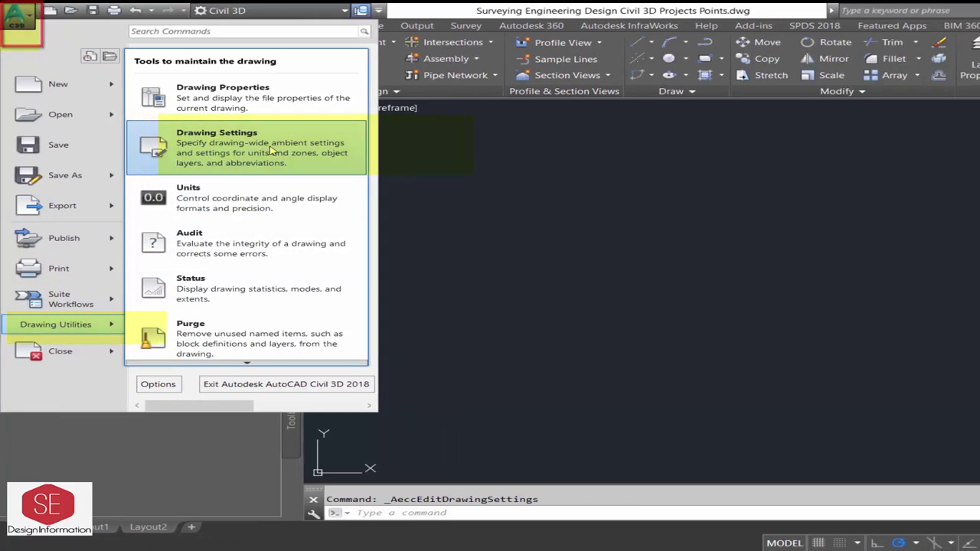
pyautogui.click(349, 151)
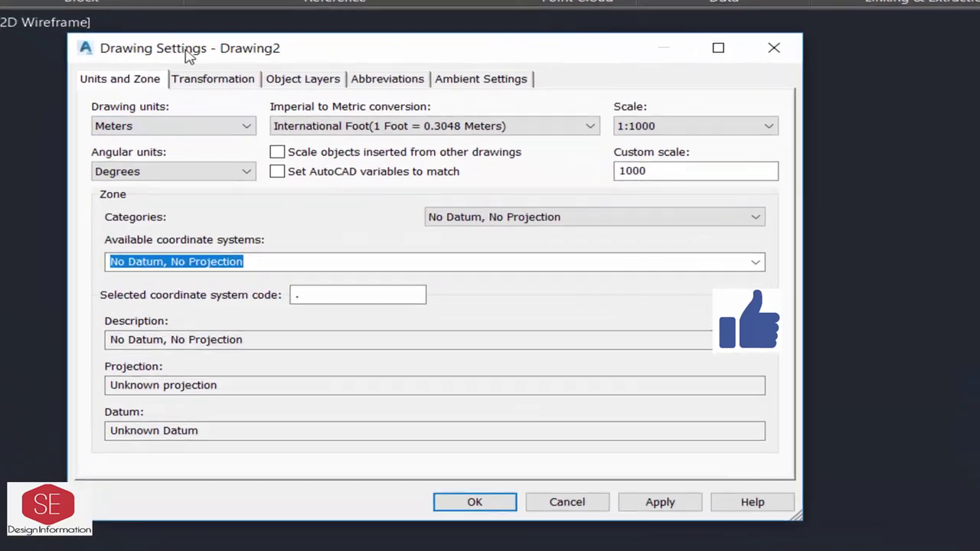
pyautogui.click(218, 151)
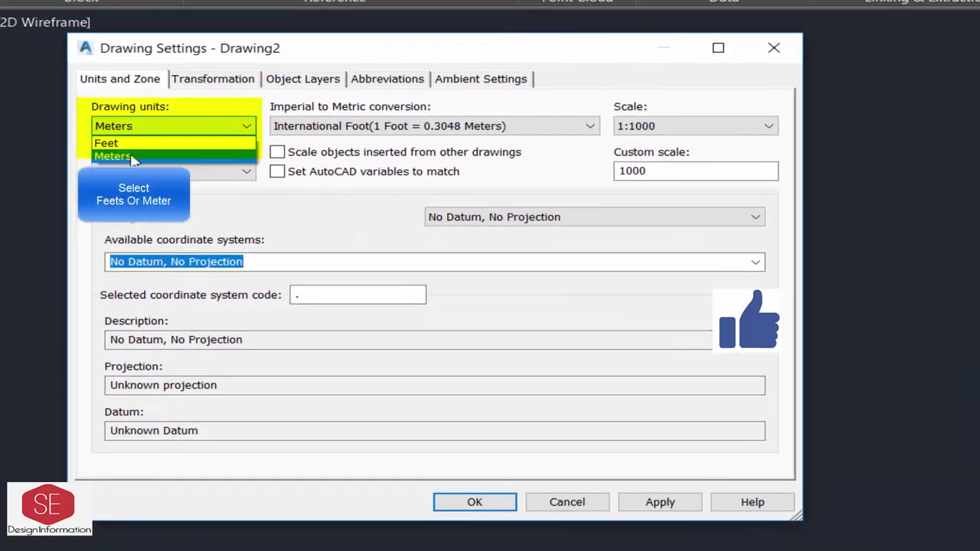
pyautogui.click(122, 156)
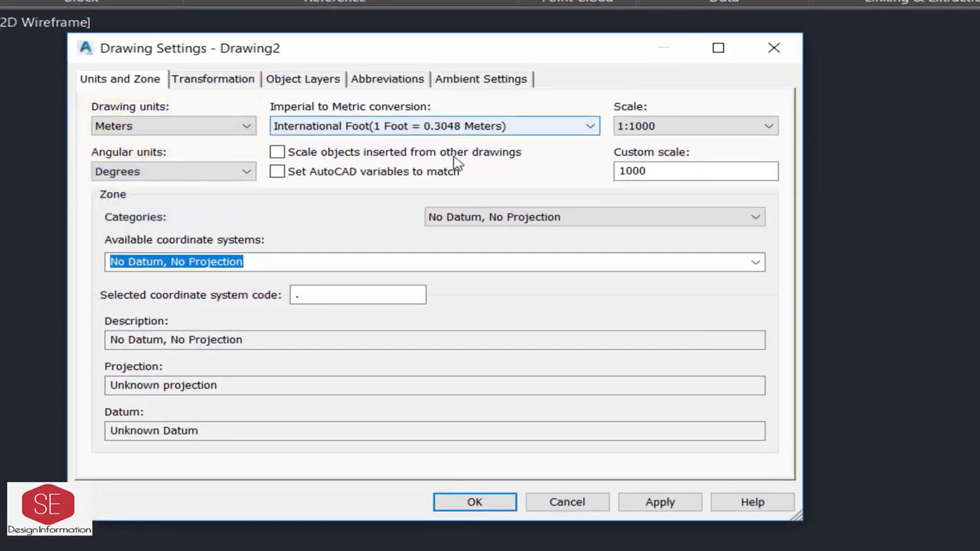
pyautogui.click(191, 172)
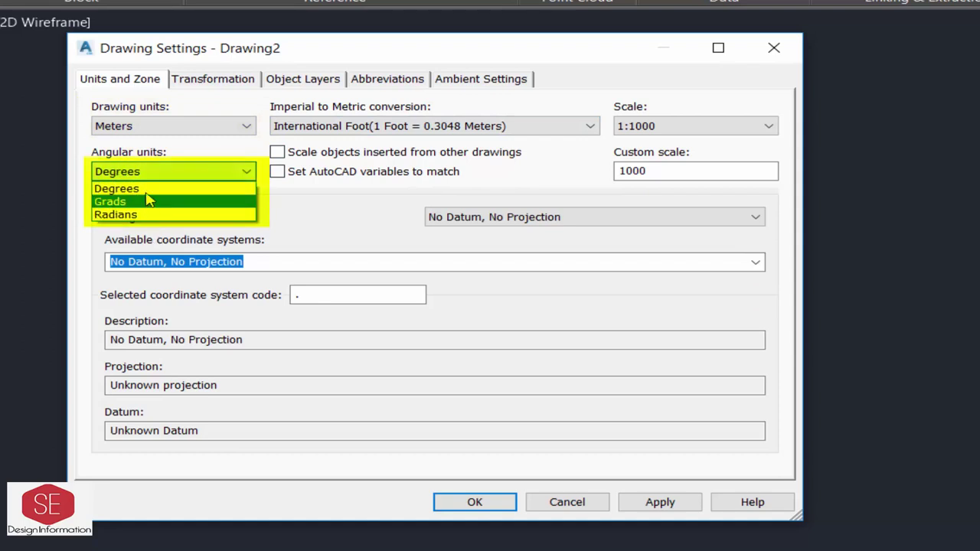
pyautogui.click(162, 182)
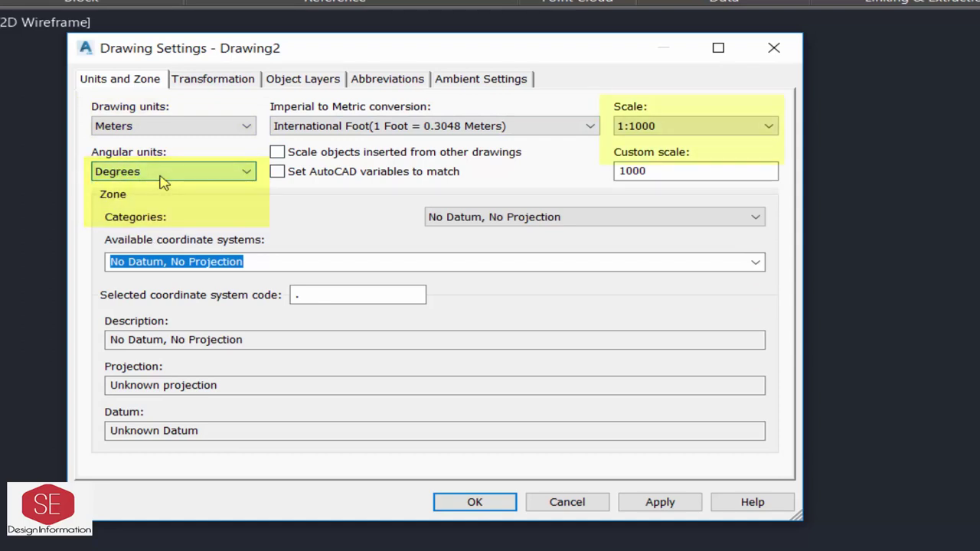
pyautogui.click(682, 127)
pyautogui.click(681, 194)
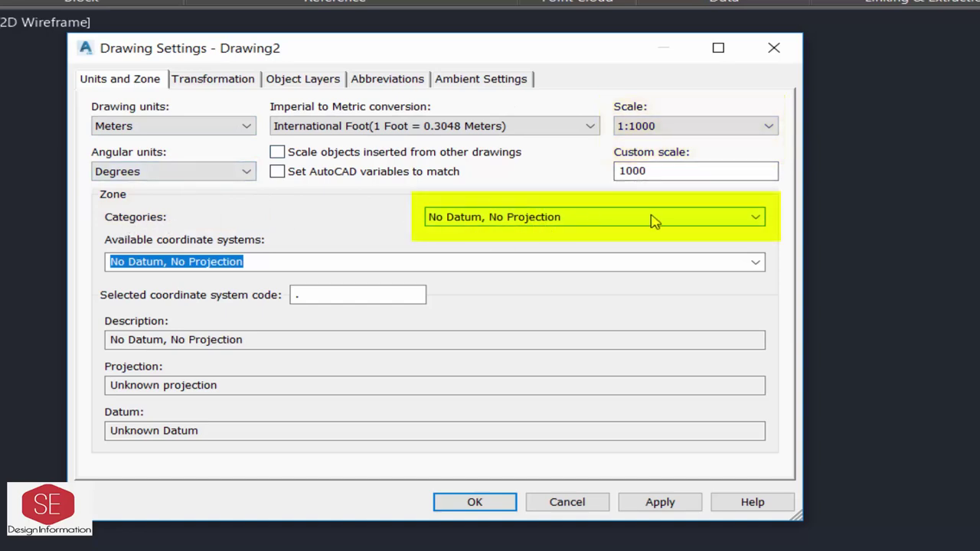
# - Set the zone category to United Arab Emirates with the Dubai DLTM coordinate system
pyautogui.click(739, 220)
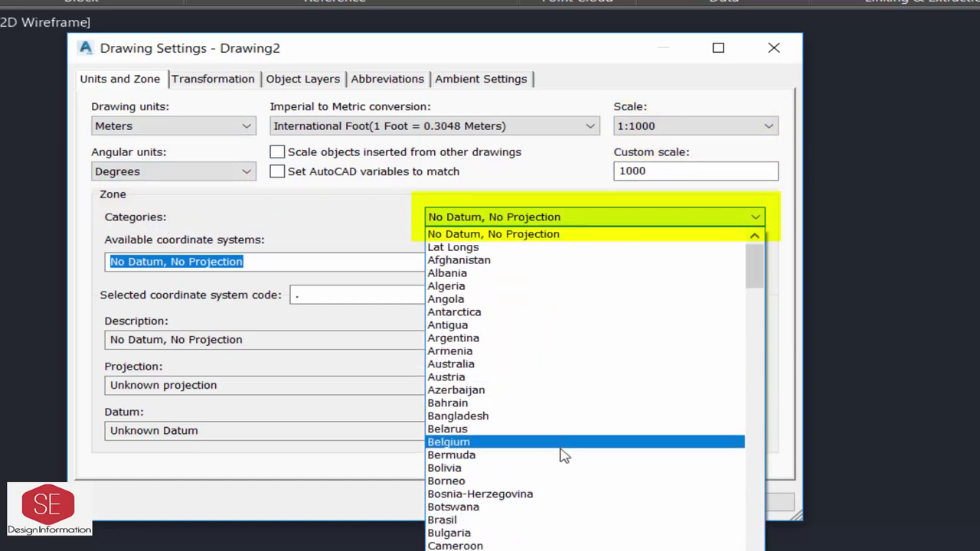
pyautogui.scroll(-4, 556, 467)
pyautogui.scroll(-4, 555, 406)
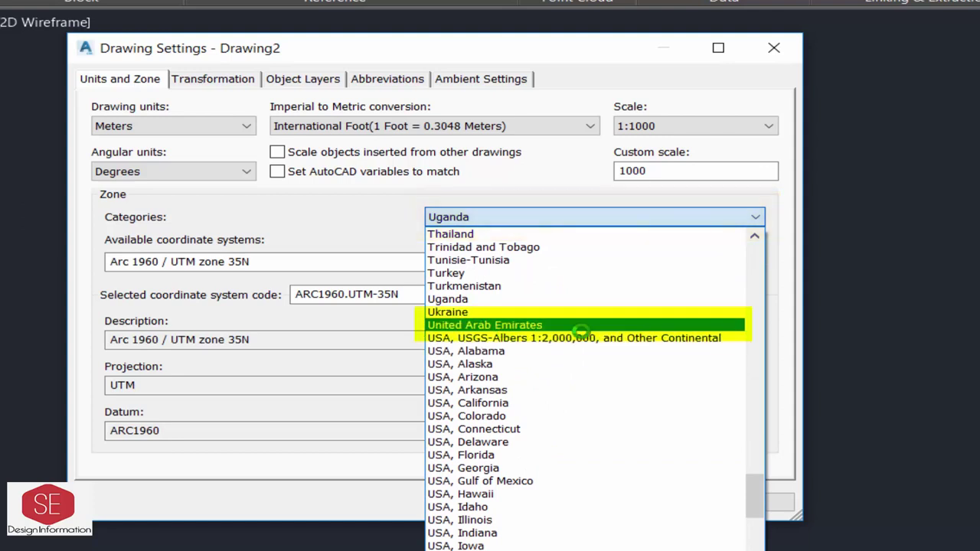
pyautogui.click(643, 326)
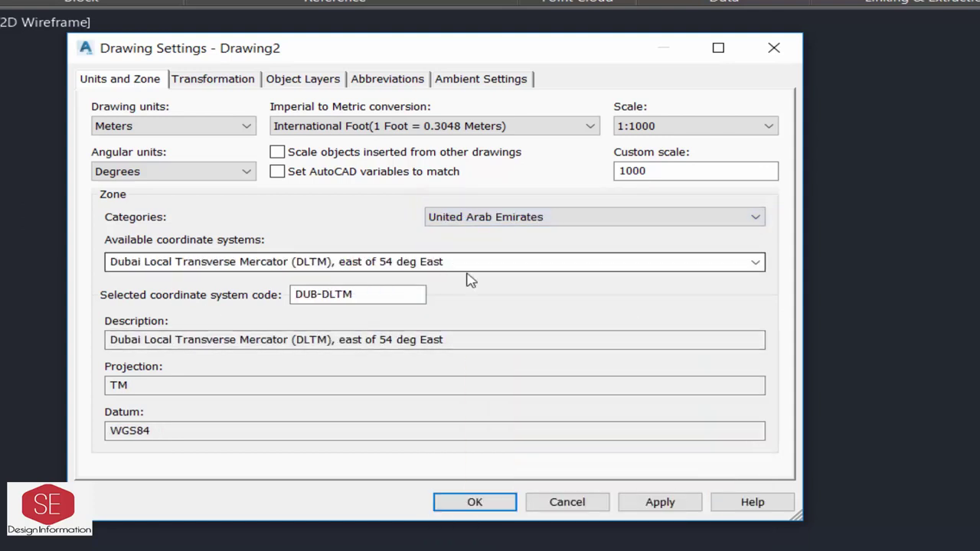
pyautogui.click(754, 262)
pyautogui.click(199, 290)
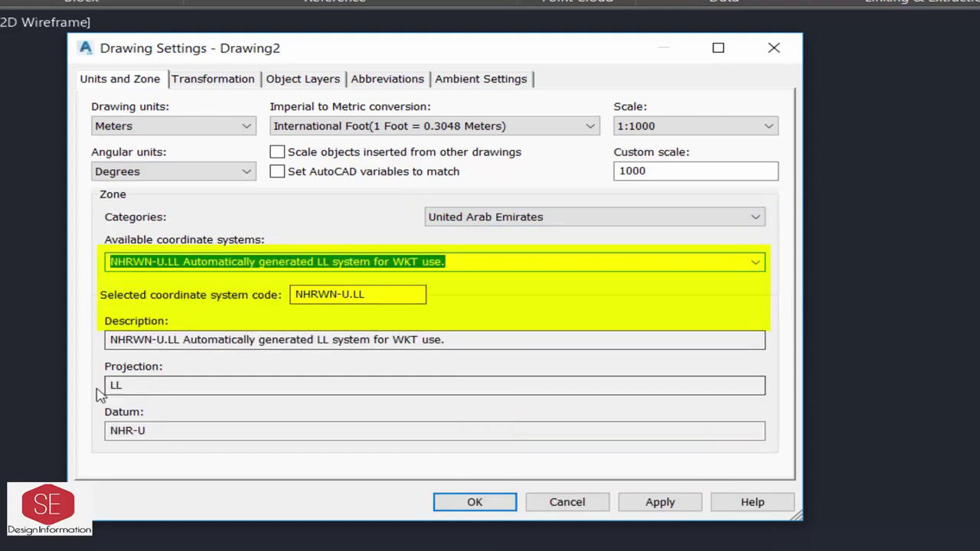
pyautogui.click(755, 262)
pyautogui.click(588, 279)
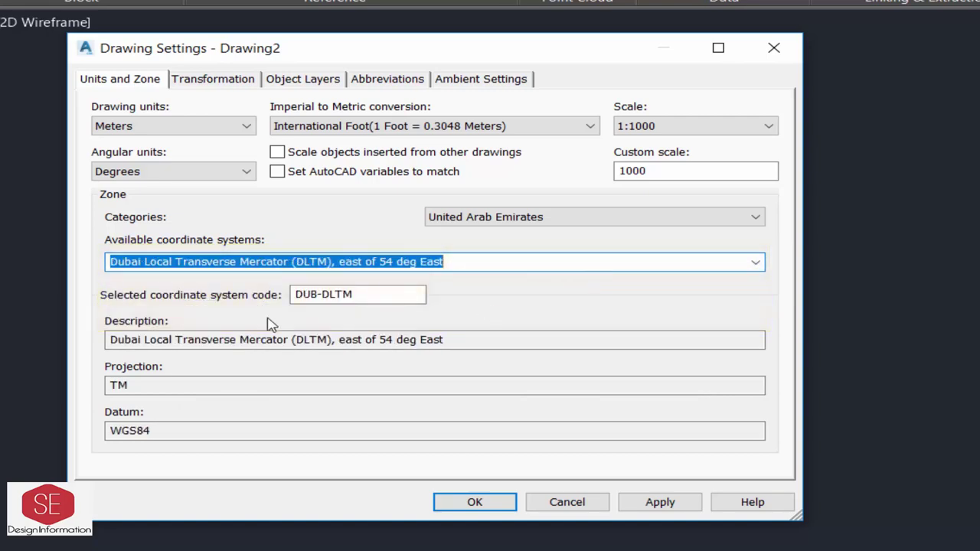
# - Keep Apply transform settings on, with grid scale factor computation set to Unity
pyautogui.click(230, 81)
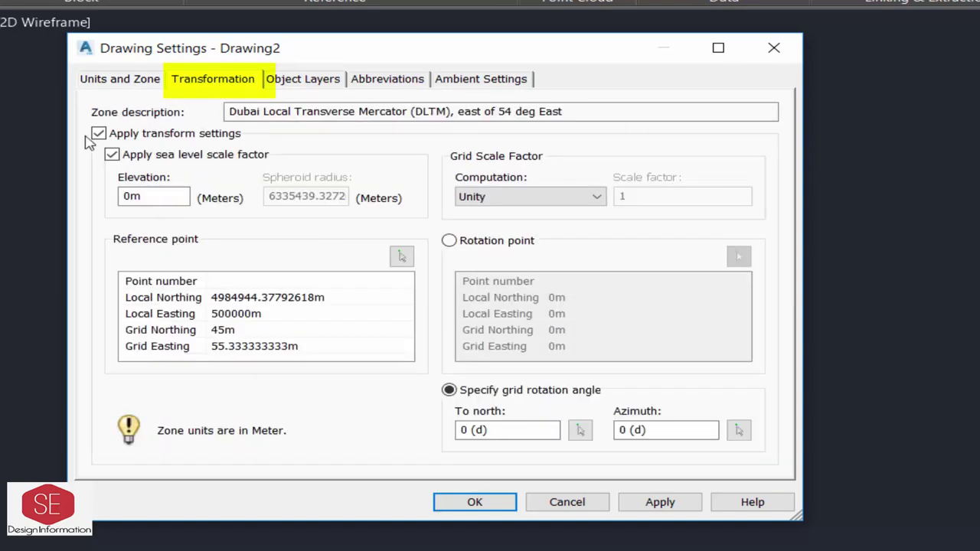
pyautogui.click(99, 135)
pyautogui.click(99, 134)
pyautogui.click(590, 197)
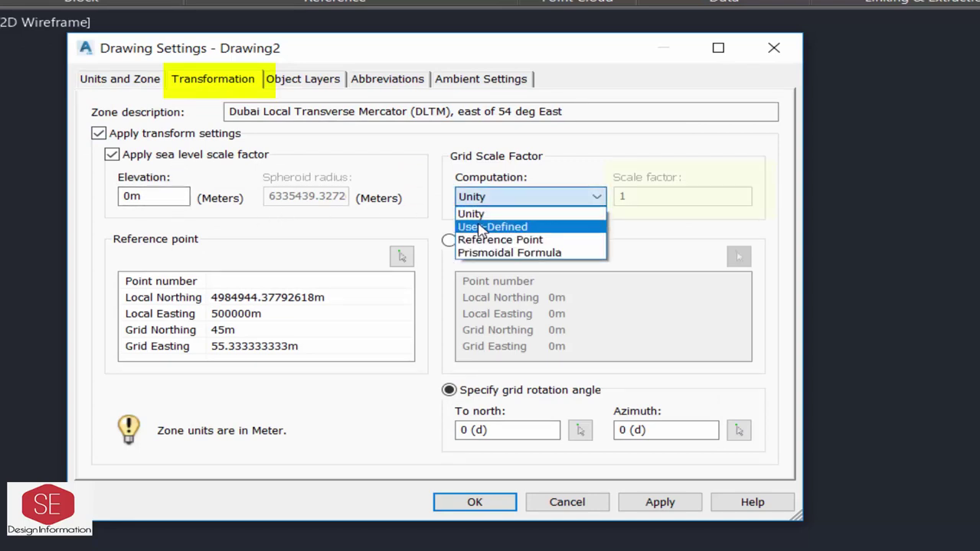
pyautogui.click(528, 222)
pyautogui.click(504, 198)
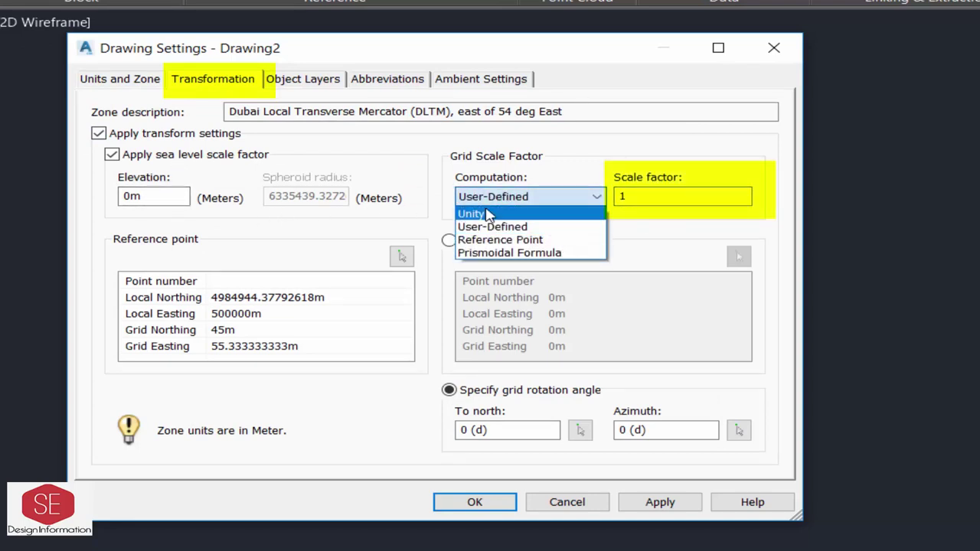
pyautogui.click(489, 212)
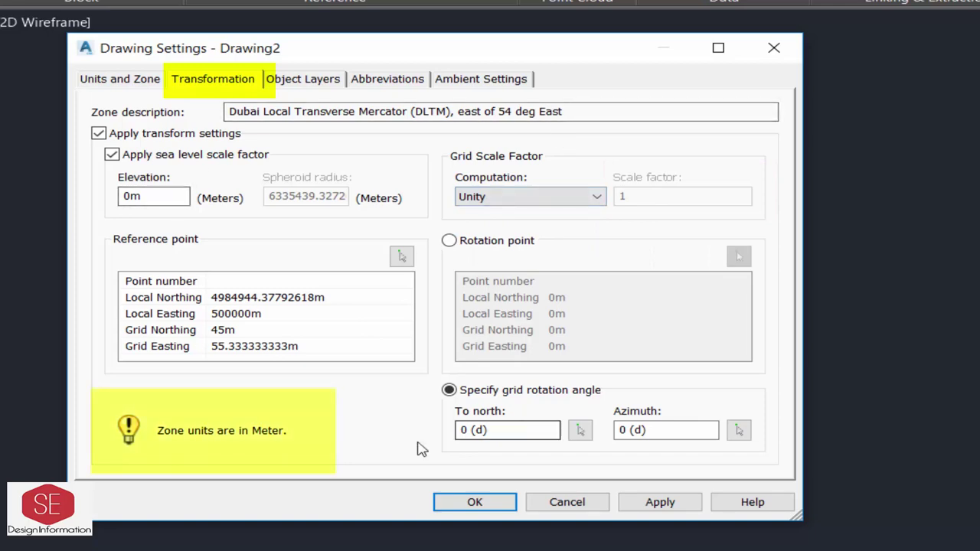
# - Review Object Layers, Abbreviations and Ambient Settings, then apply and close Drawing Settings
pyautogui.click(305, 82)
pyautogui.click(386, 81)
pyautogui.click(480, 79)
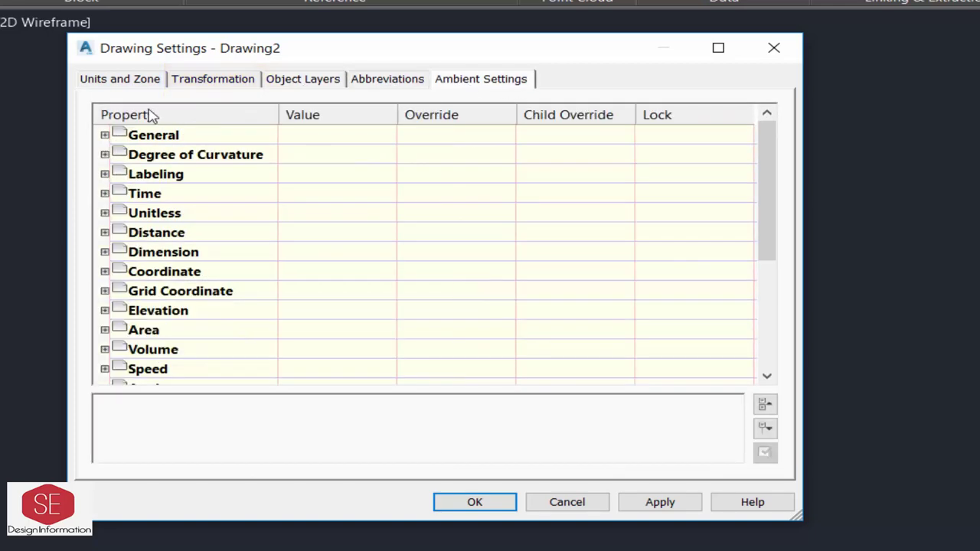
pyautogui.click(651, 510)
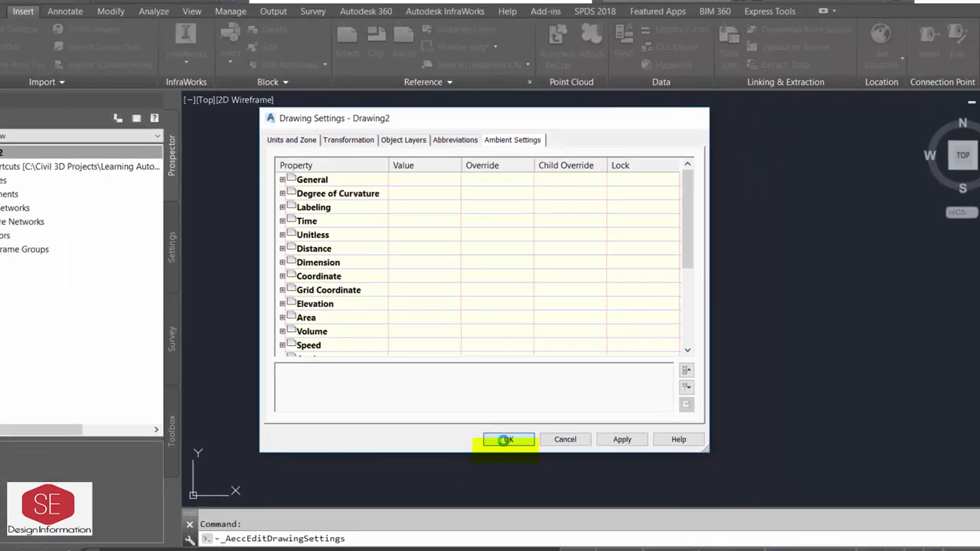
pyautogui.click(508, 438)
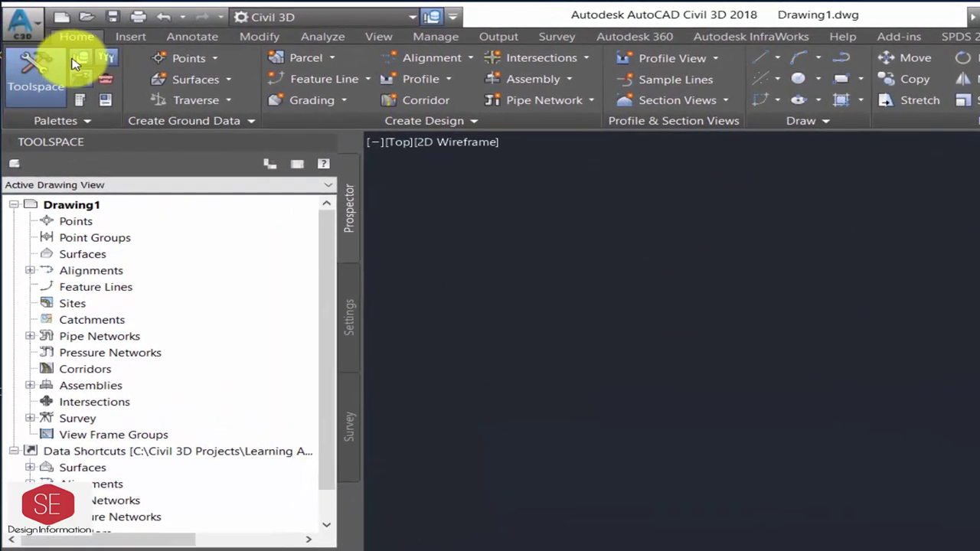
# - Toggle Toolspace, browse the Prospector, Settings, Survey and Toolbox trees, then select Drawing1's Points
pyautogui.click(35, 68)
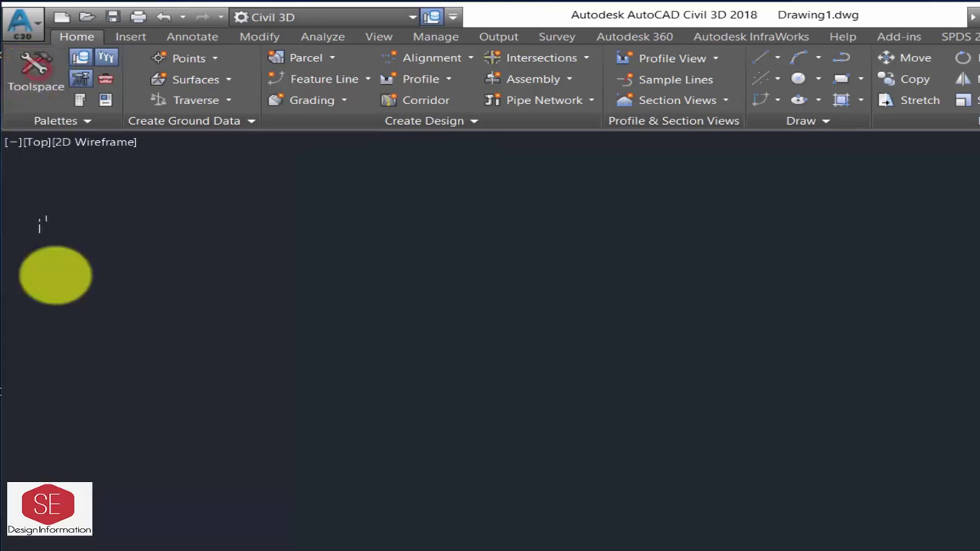
pyautogui.click(30, 73)
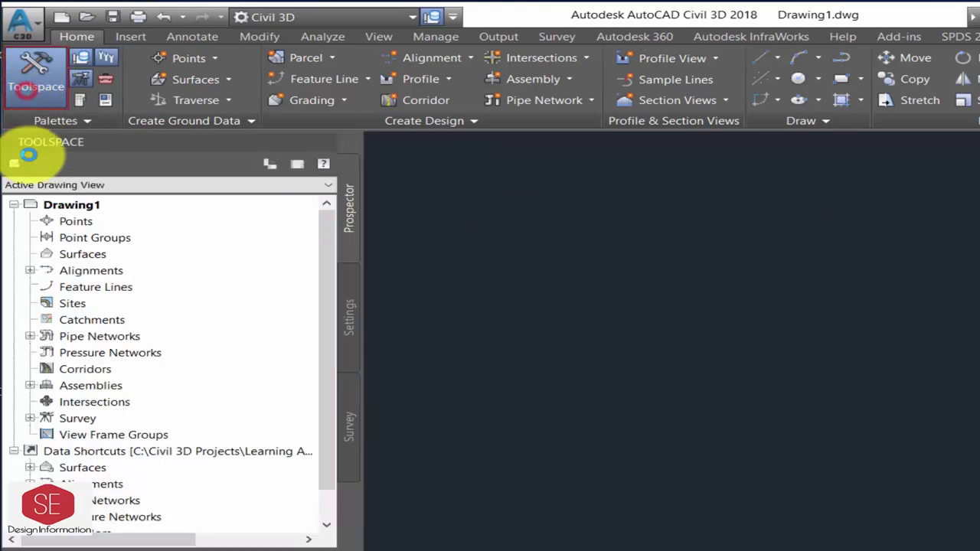
pyautogui.click(31, 73)
pyautogui.click(79, 58)
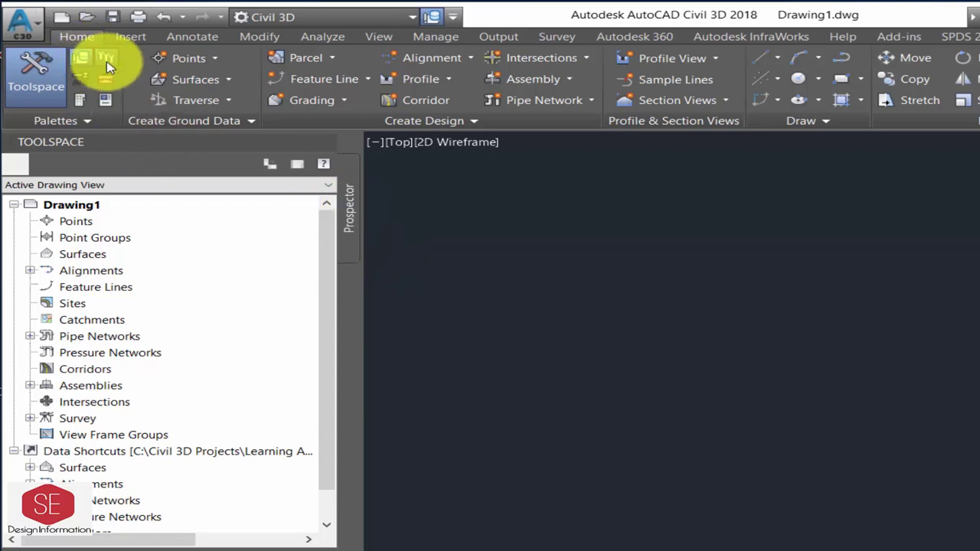
pyautogui.click(105, 58)
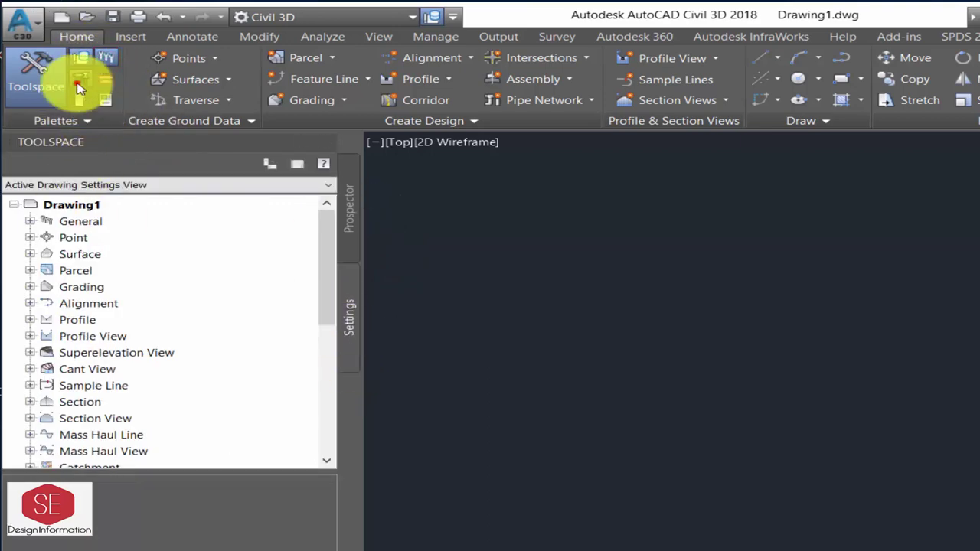
pyautogui.click(79, 78)
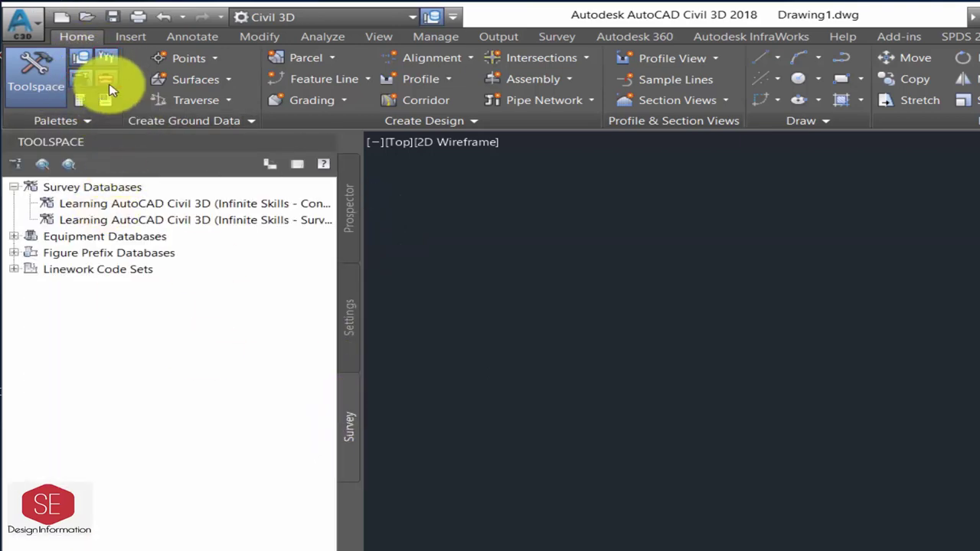
pyautogui.click(106, 79)
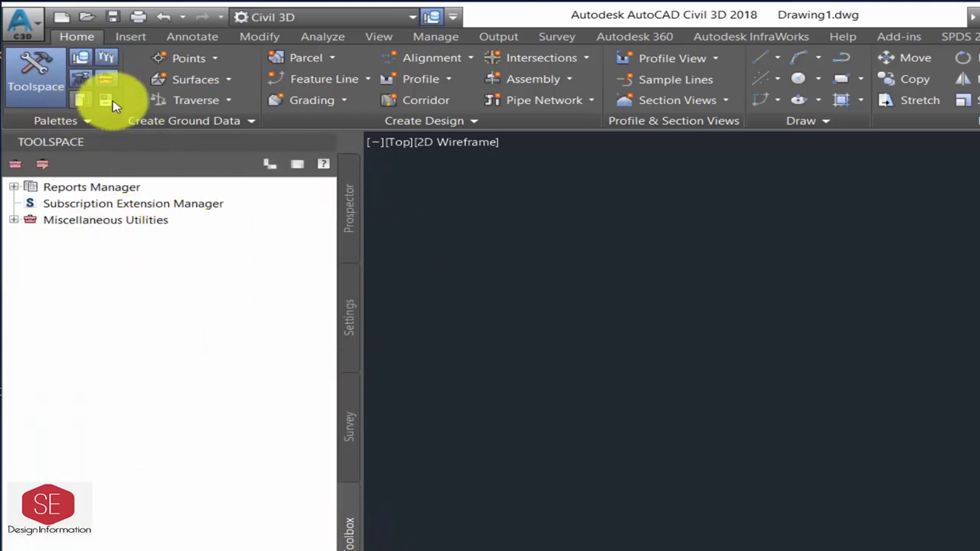
pyautogui.click(346, 205)
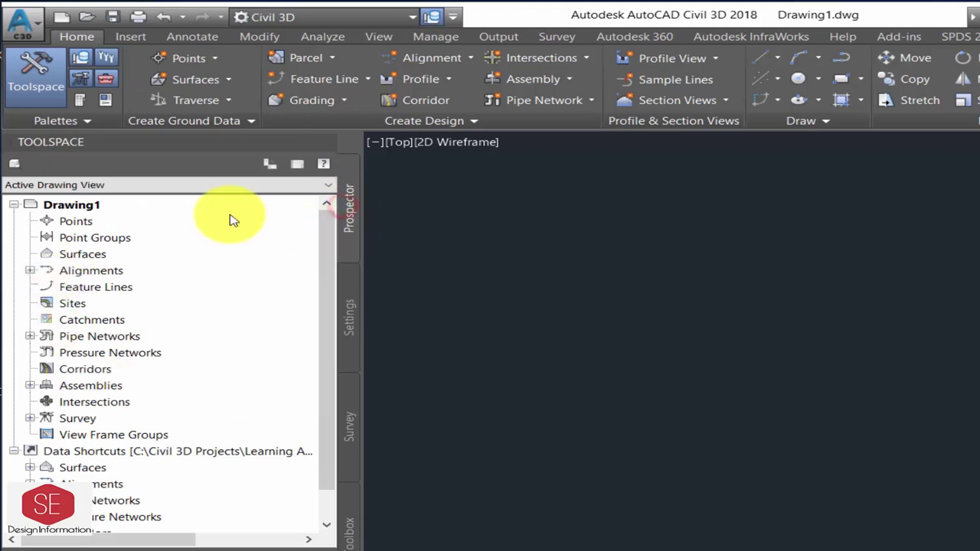
pyautogui.click(81, 219)
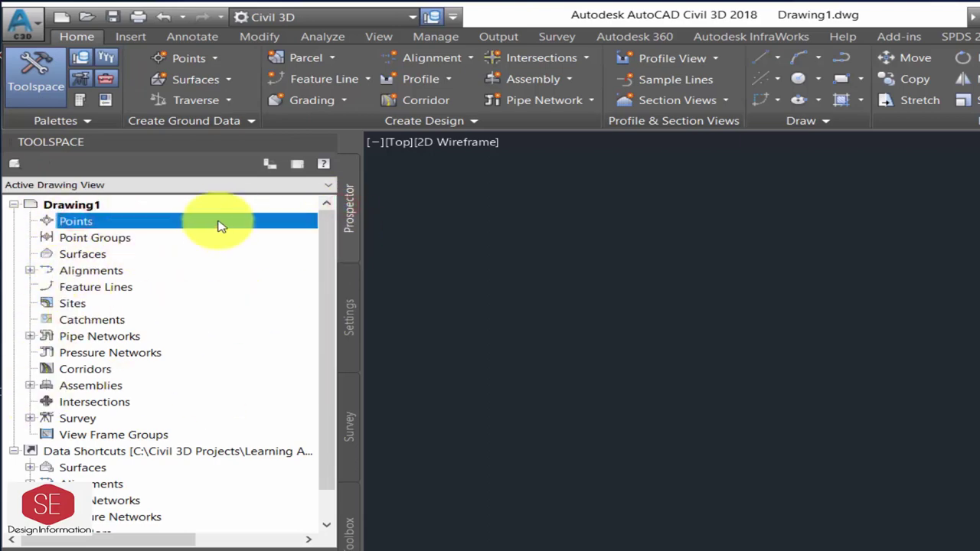
# - In Save As, create and open a new Surveying Engineering Design Project folder on the Desktop
pyautogui.click(79, 11)
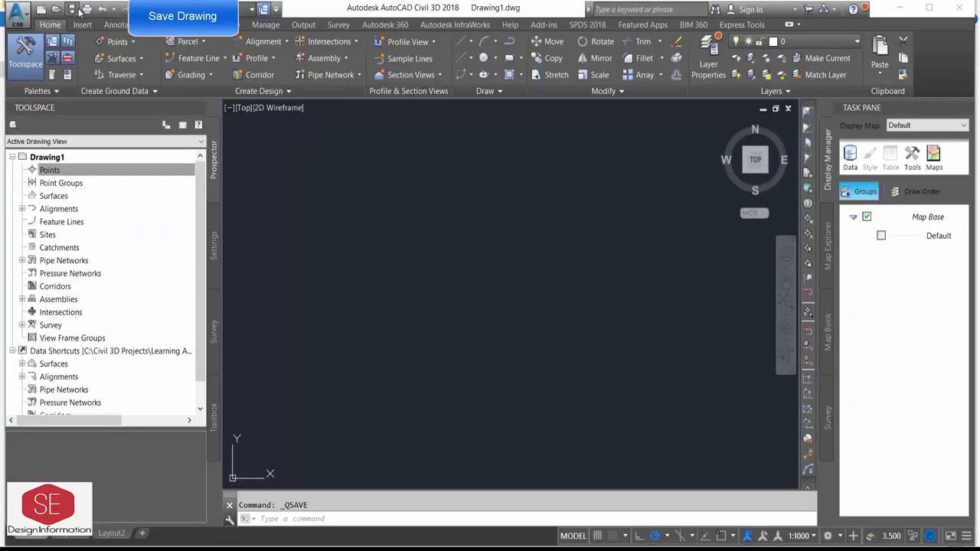
pyautogui.rightClick(406, 288)
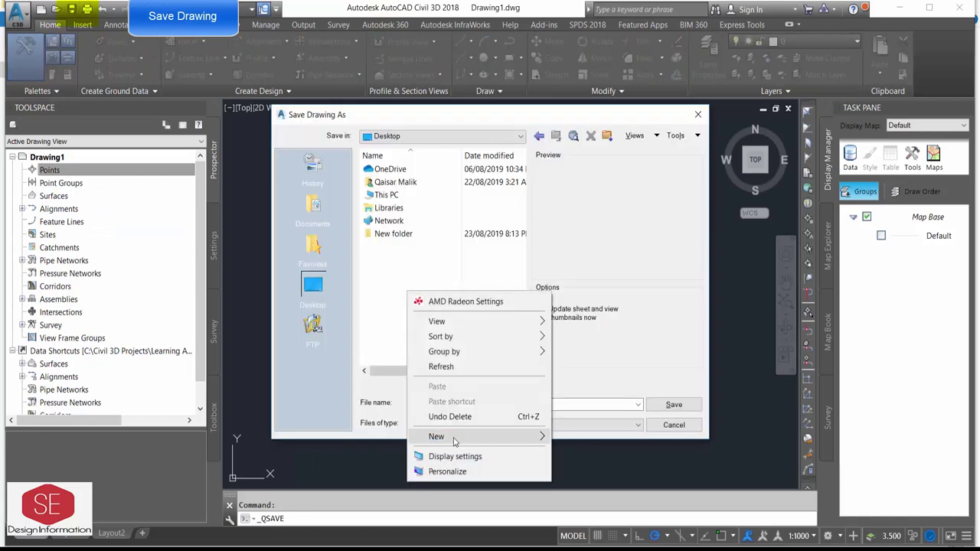
pyautogui.click(575, 236)
pyautogui.write('Su')
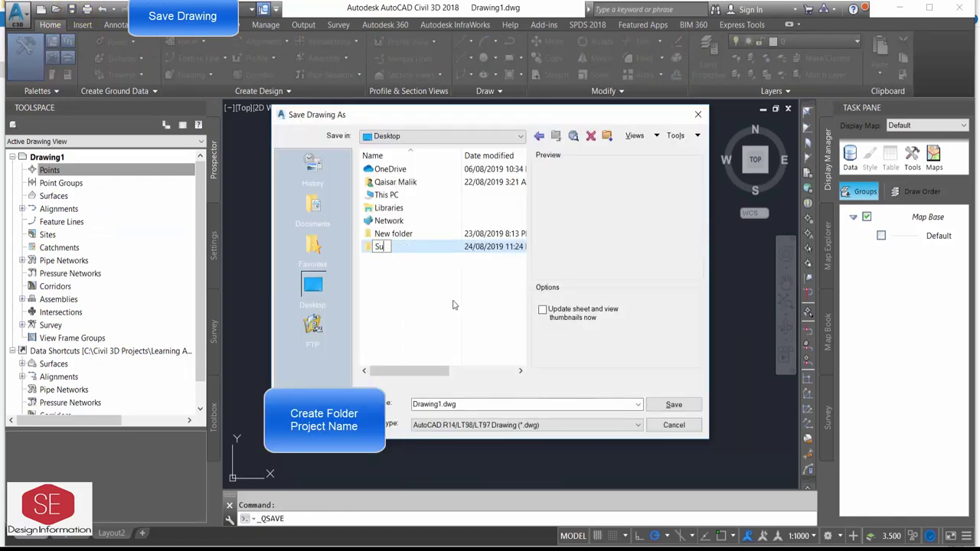
pyautogui.write('rveying Engineering Design Project Civil 3D')
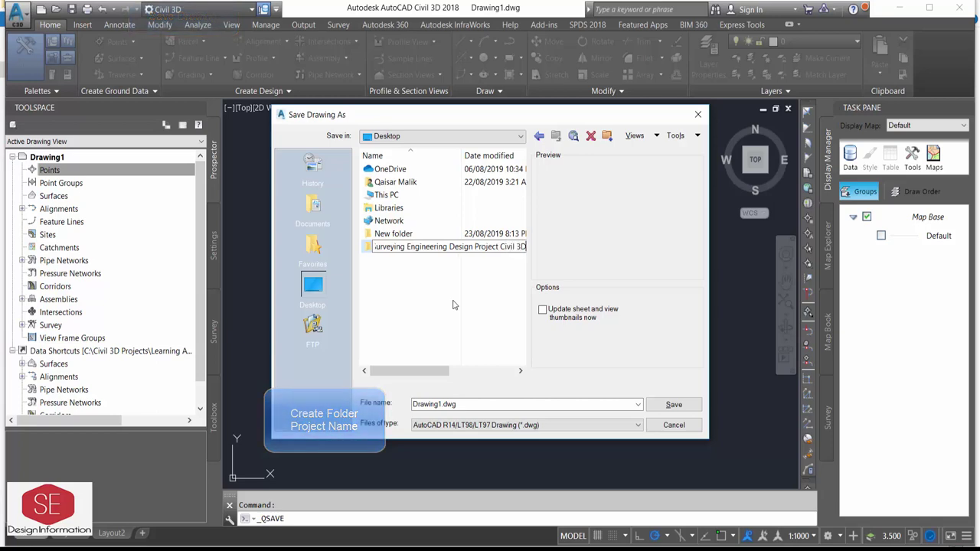
pyautogui.press('Return')
pyautogui.doubleClick(386, 249)
# - Save the drawing as 'Surveying Engineering Civil 3D Project'
pyautogui.doubleClick(461, 404)
pyautogui.write('Surveying Engineering Civil 3D Project')
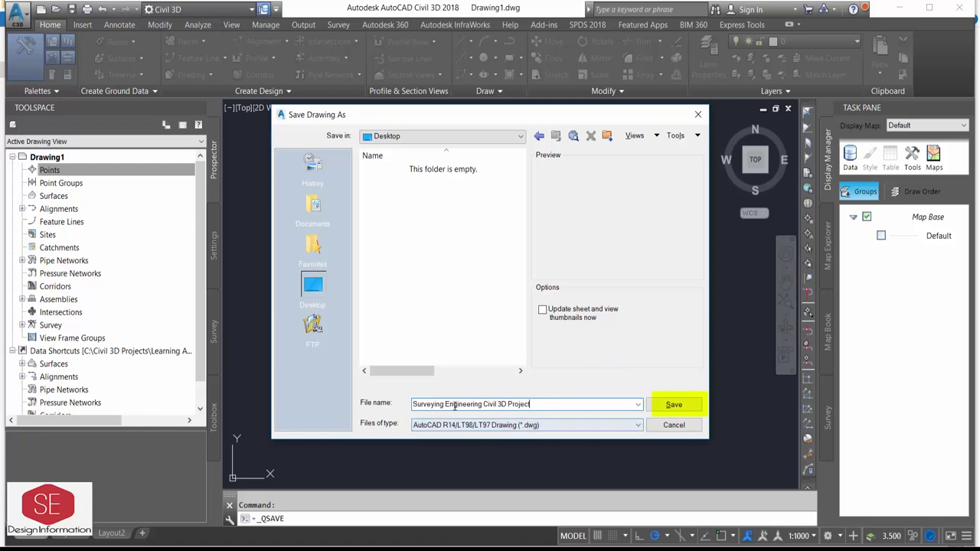
pyautogui.click(685, 405)
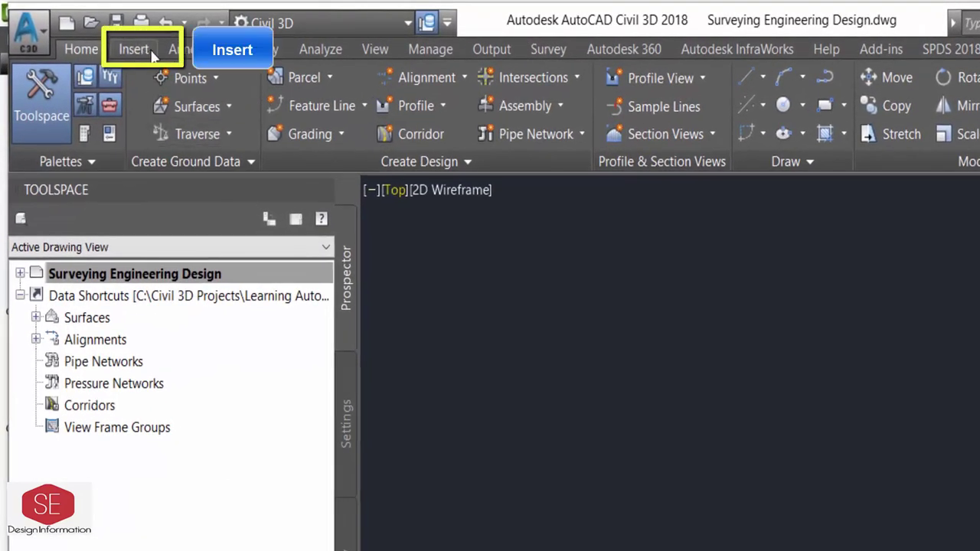
# - Start Insert > Points from File, browse the point file formats, and browse for a source file
pyautogui.click(151, 53)
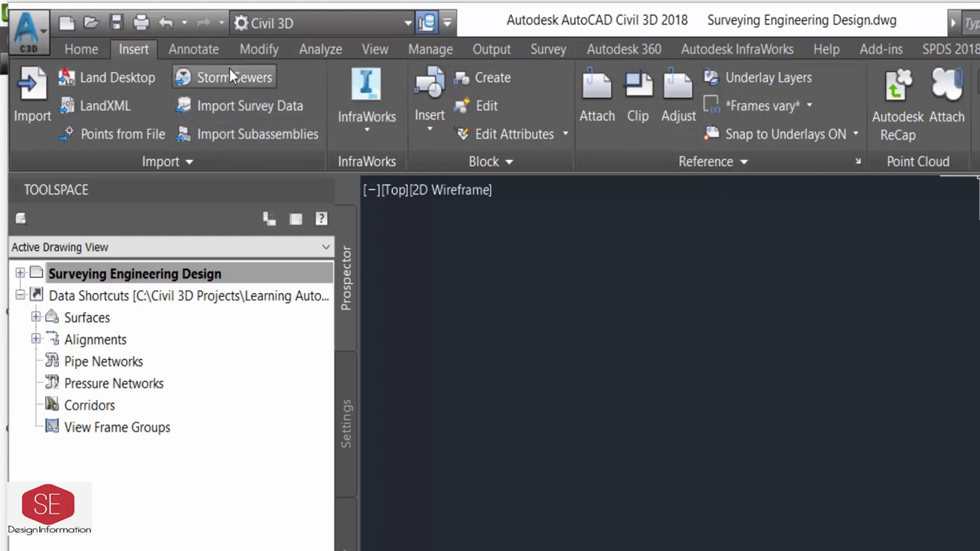
pyautogui.click(141, 136)
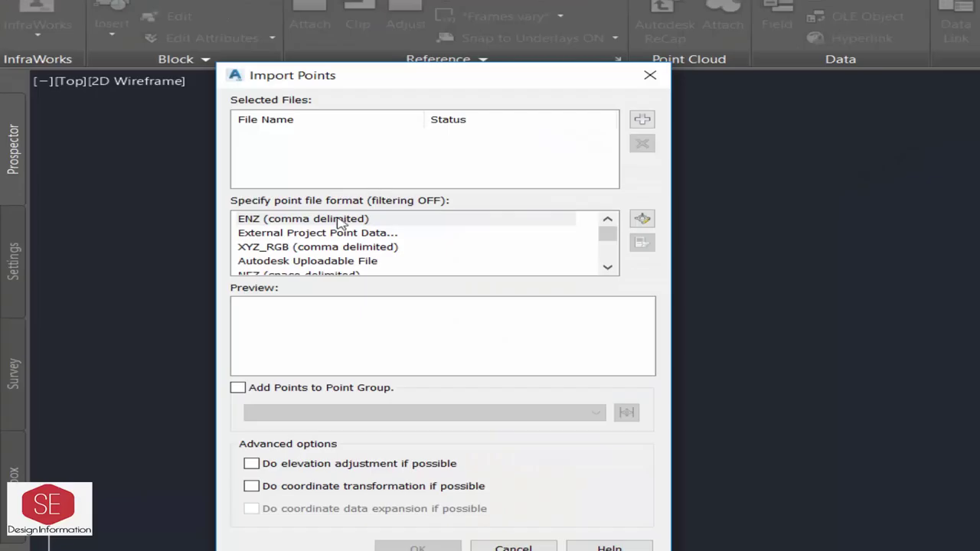
pyautogui.click(252, 234)
pyautogui.click(257, 247)
pyautogui.scroll(-1, 331, 267)
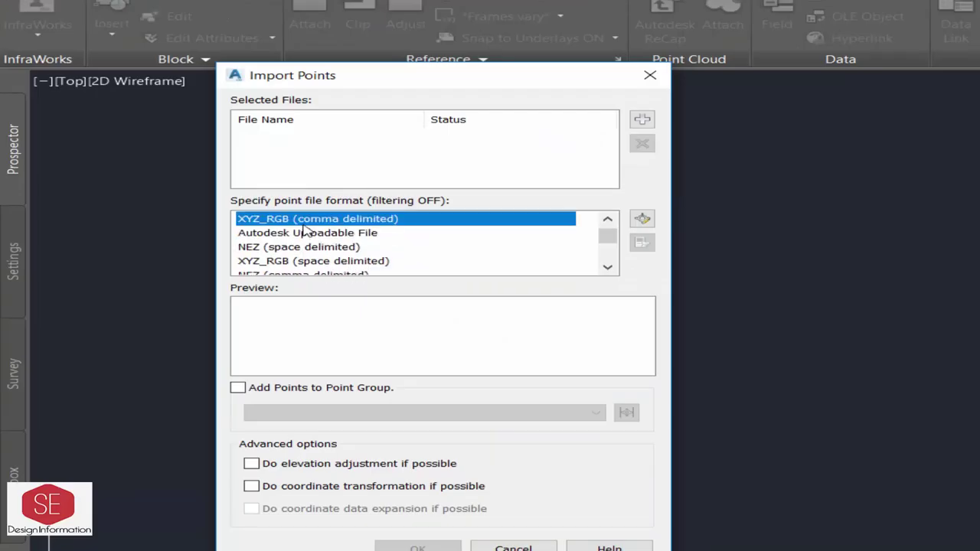
pyautogui.scroll(-2, 289, 259)
pyautogui.scroll(-2, 323, 258)
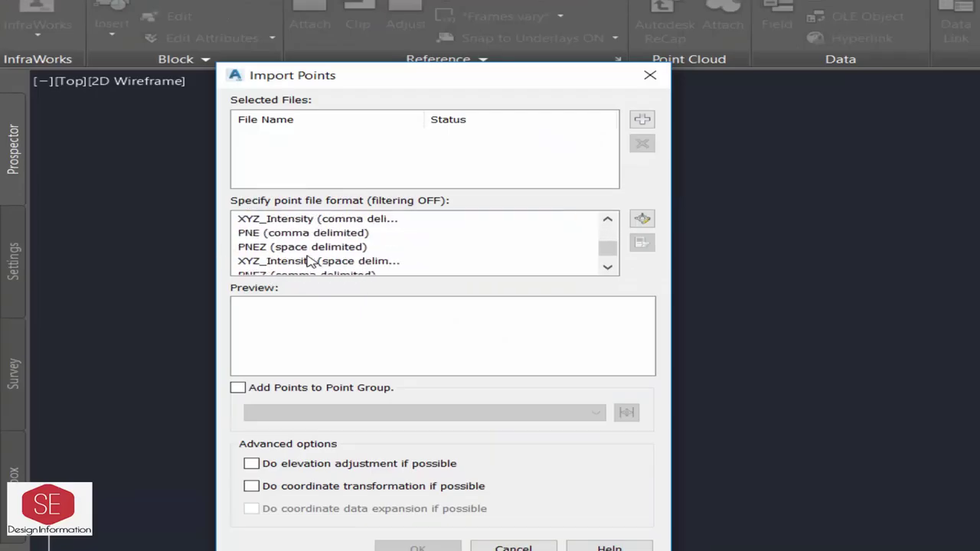
pyautogui.scroll(-2, 296, 261)
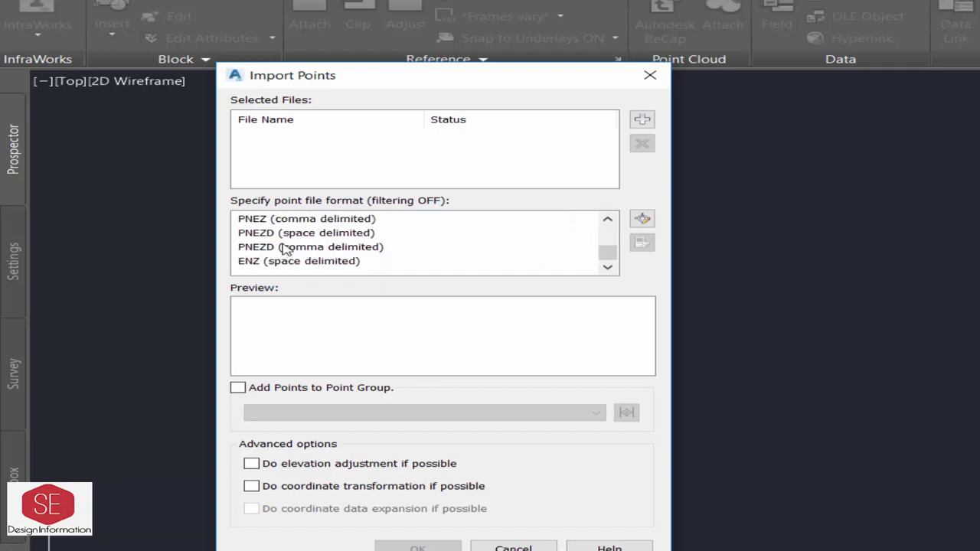
pyautogui.scroll(5, 505, 226)
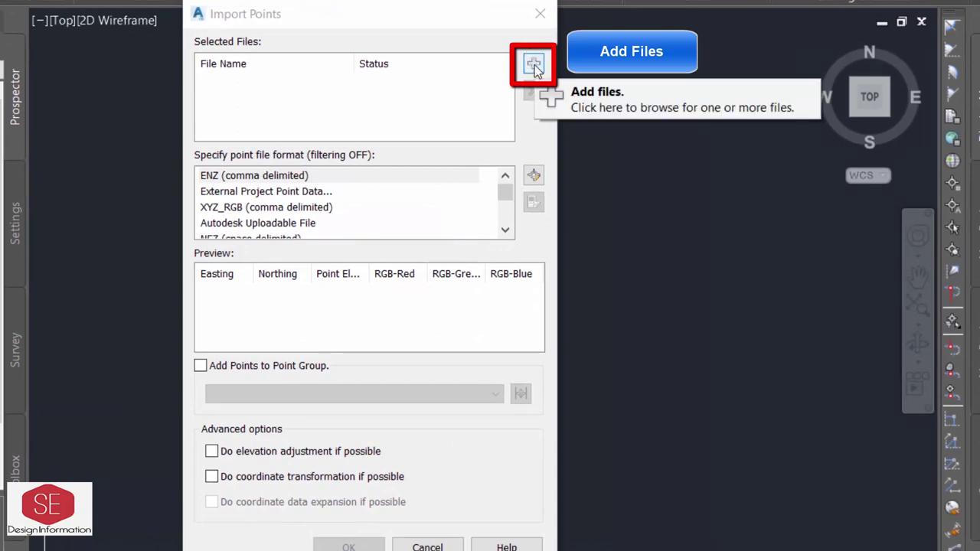
pyautogui.click(534, 65)
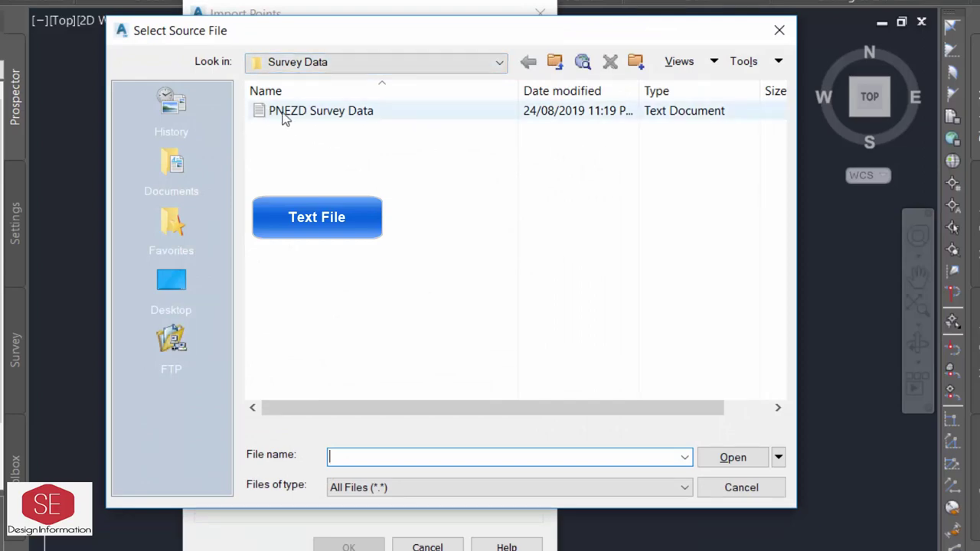
# - Select PNEZD Survey Data and scroll through its point, northing, easting, elevation, description rows
pyautogui.click(322, 114)
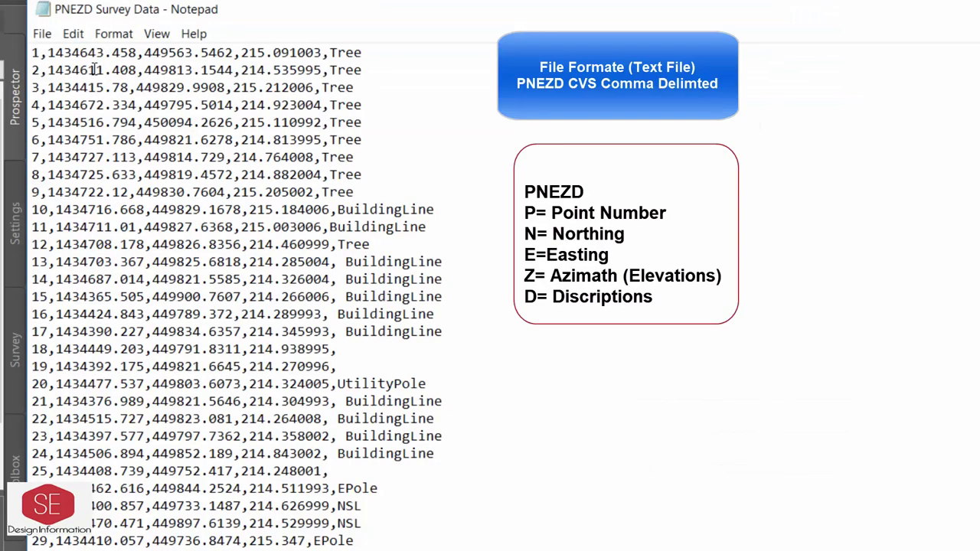
pyautogui.scroll(-5, 309, 294)
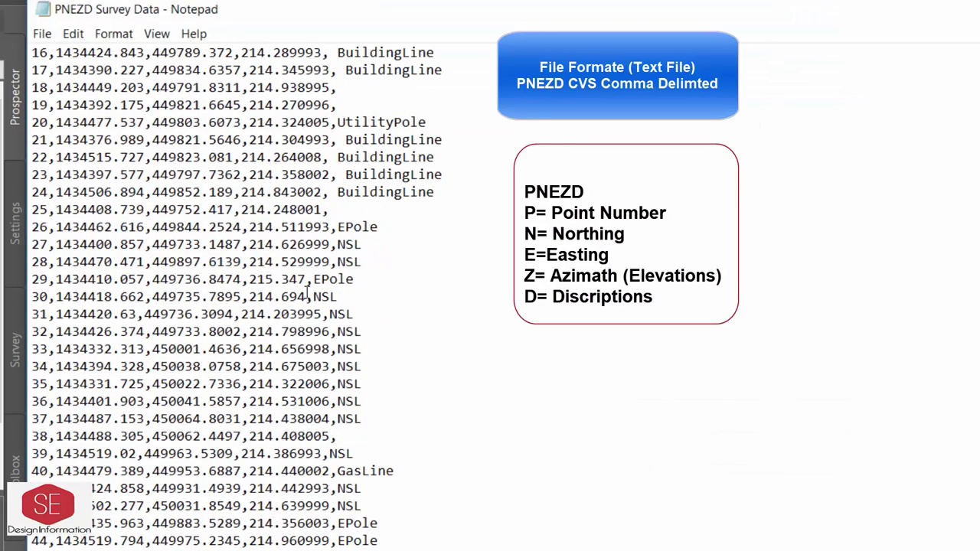
pyautogui.scroll(-5, 364, 369)
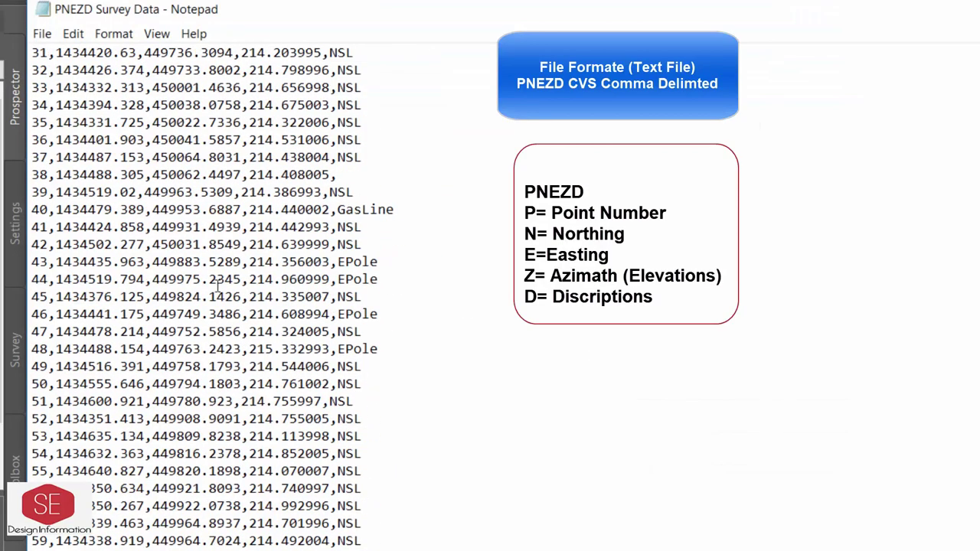
pyautogui.scroll(5, 416, 345)
pyautogui.scroll(-10, 415, 346)
pyautogui.scroll(8, 415, 345)
pyautogui.scroll(7, 416, 349)
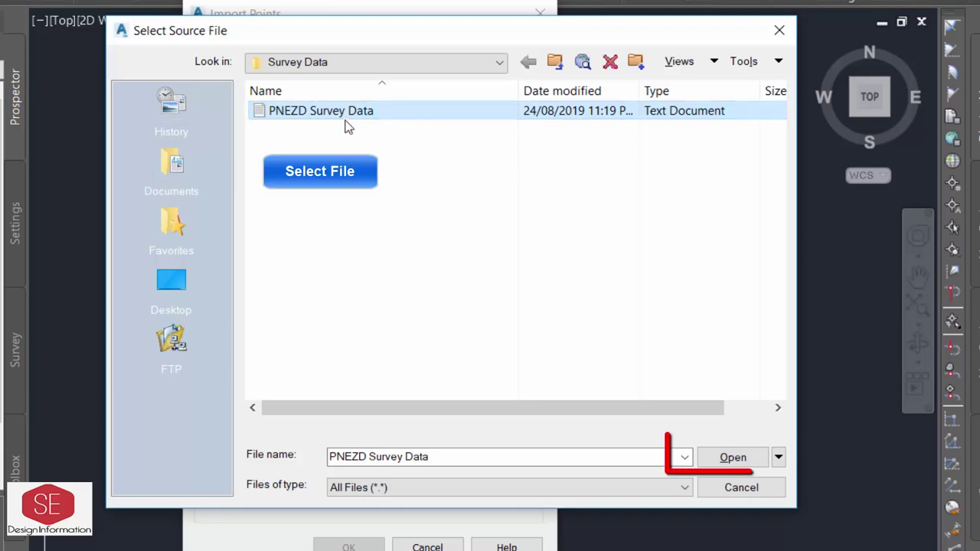
# - Add PNEZD Survey Data, set the format to PNEZD (comma delimited), check the preview and import
pyautogui.click(733, 457)
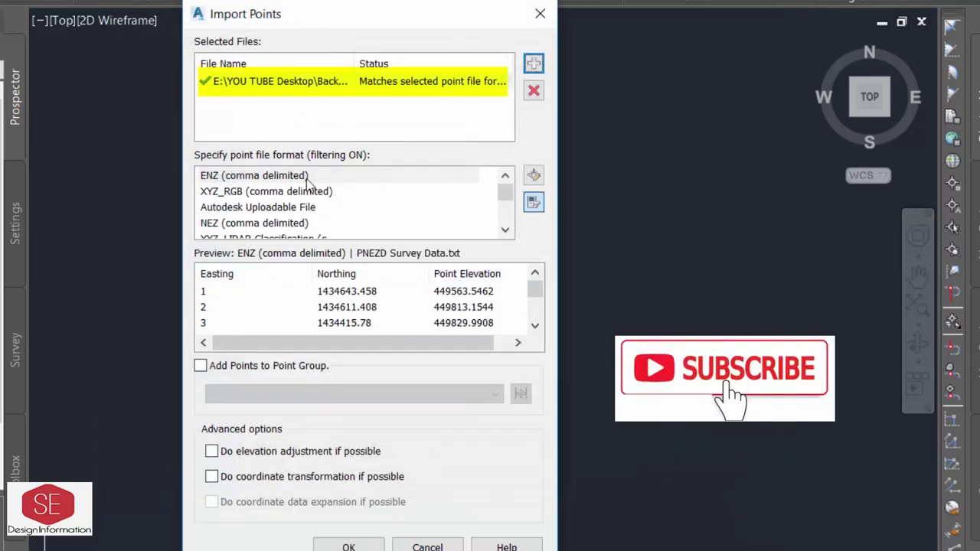
pyautogui.click(278, 193)
pyautogui.scroll(-2, 277, 218)
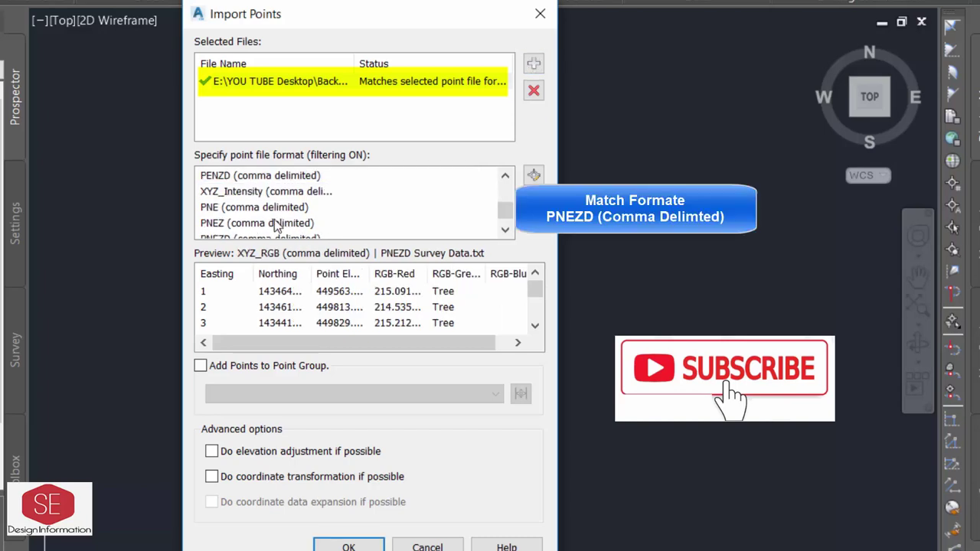
pyautogui.click(274, 223)
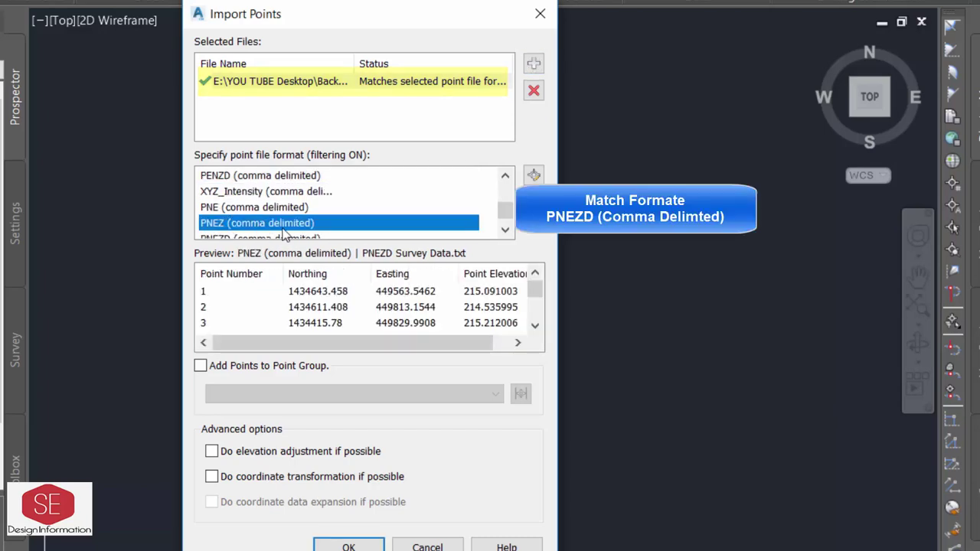
pyautogui.scroll(-1, 229, 235)
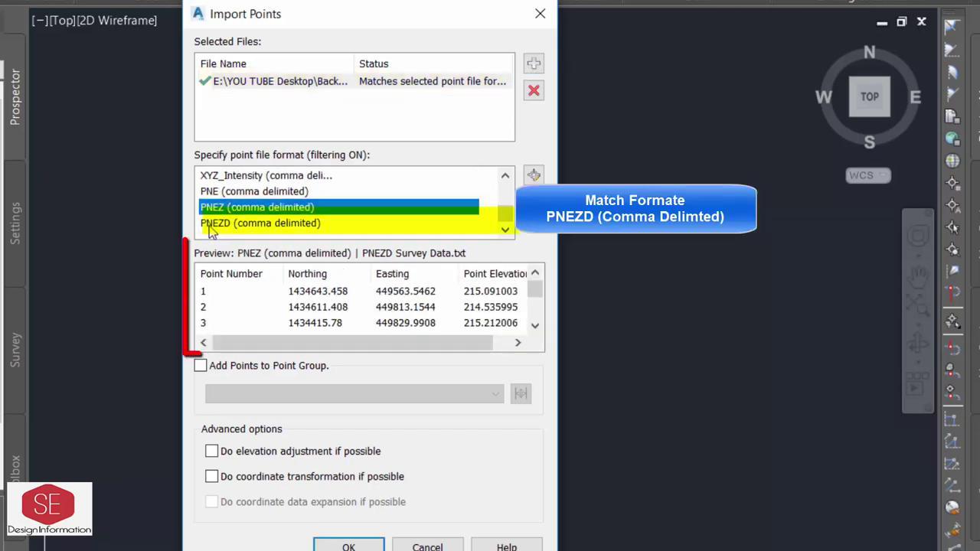
pyautogui.click(212, 230)
pyautogui.moveTo(337, 346); pyautogui.dragTo(357, 354)
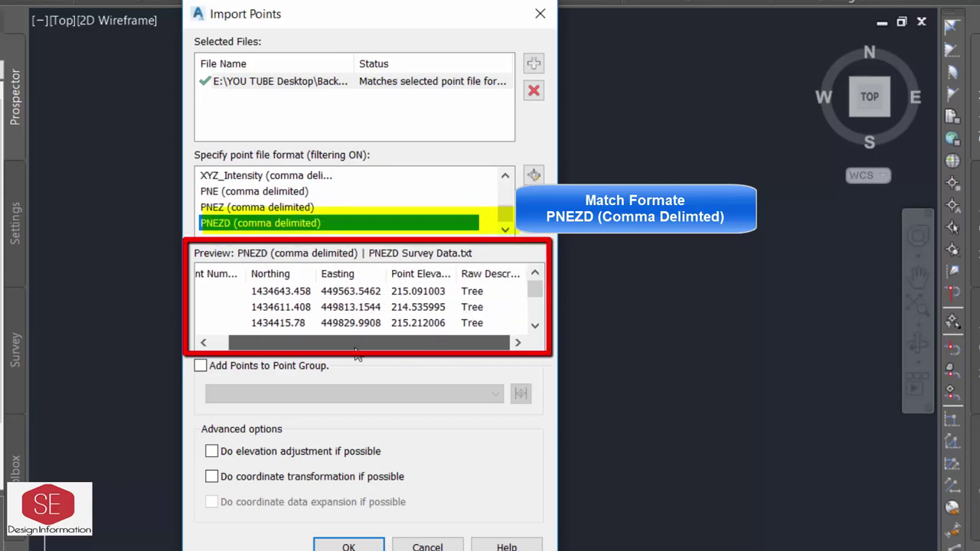
pyautogui.click(284, 273)
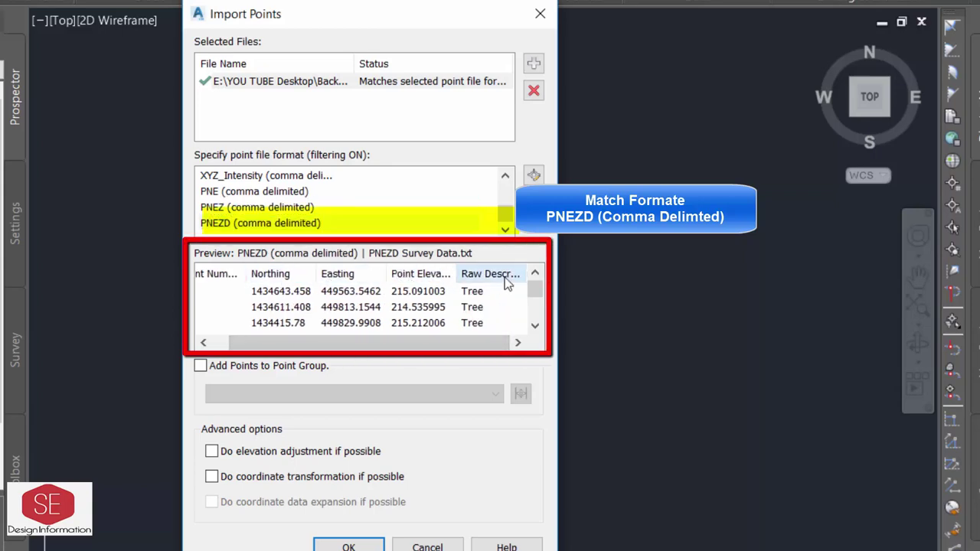
pyautogui.click(208, 276)
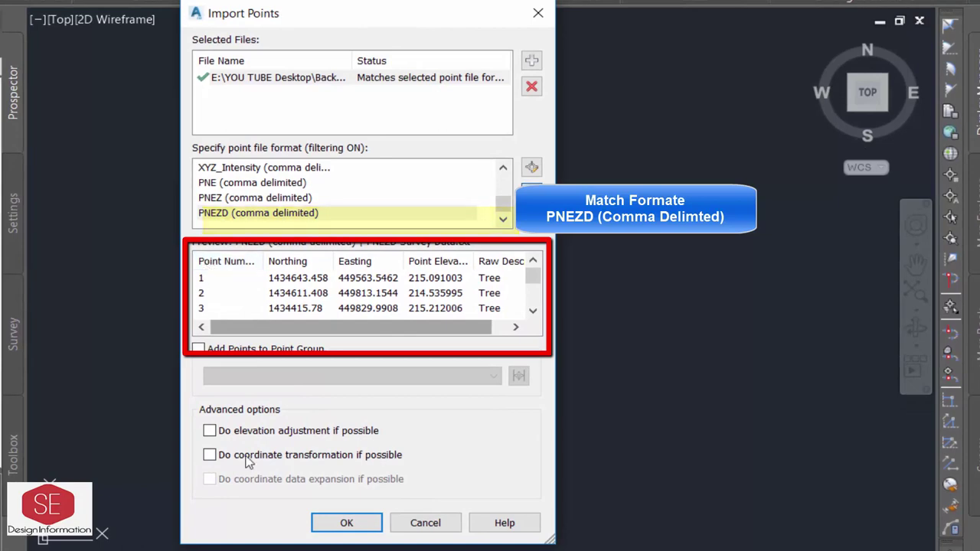
pyautogui.click(345, 521)
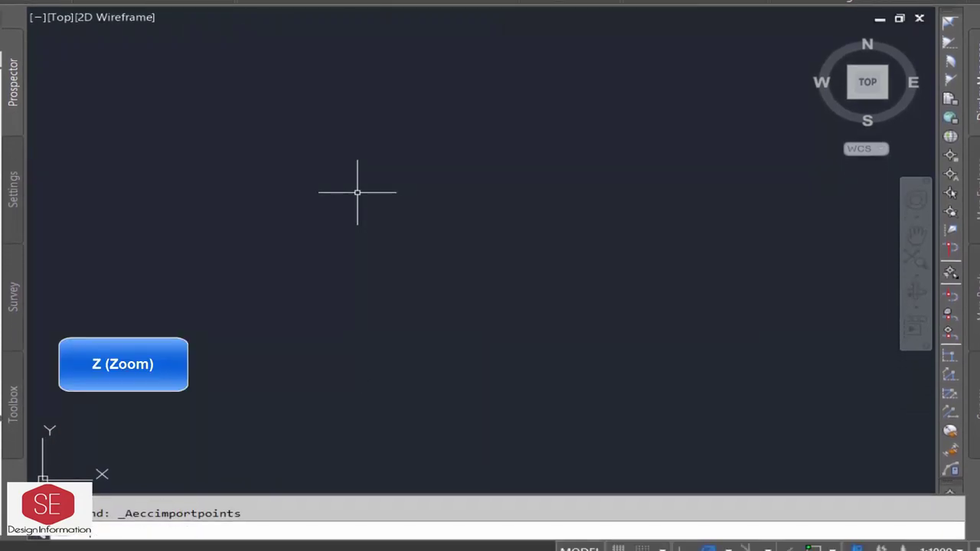
# - Zoom to the imported points, then reopen PNEZD Survey Data in Notepad via Points from File
pyautogui.write('z')
pyautogui.press('Return')
pyautogui.press('Return')
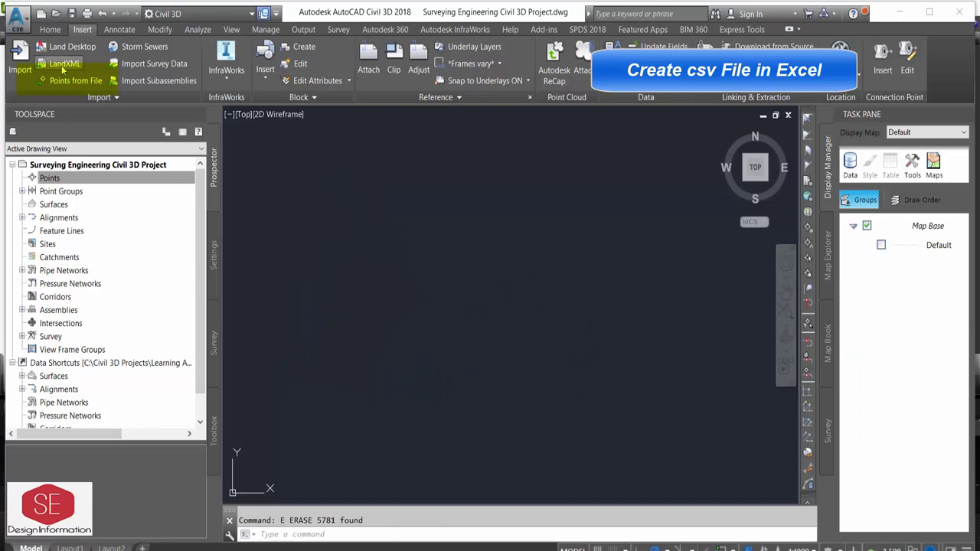
pyautogui.click(71, 81)
pyautogui.click(540, 145)
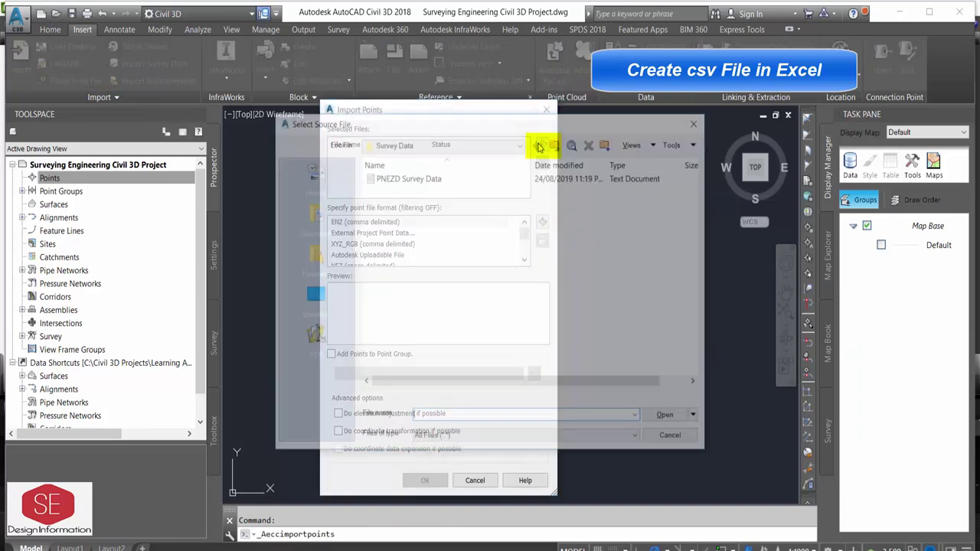
pyautogui.click(406, 176)
pyautogui.rightClick(417, 176)
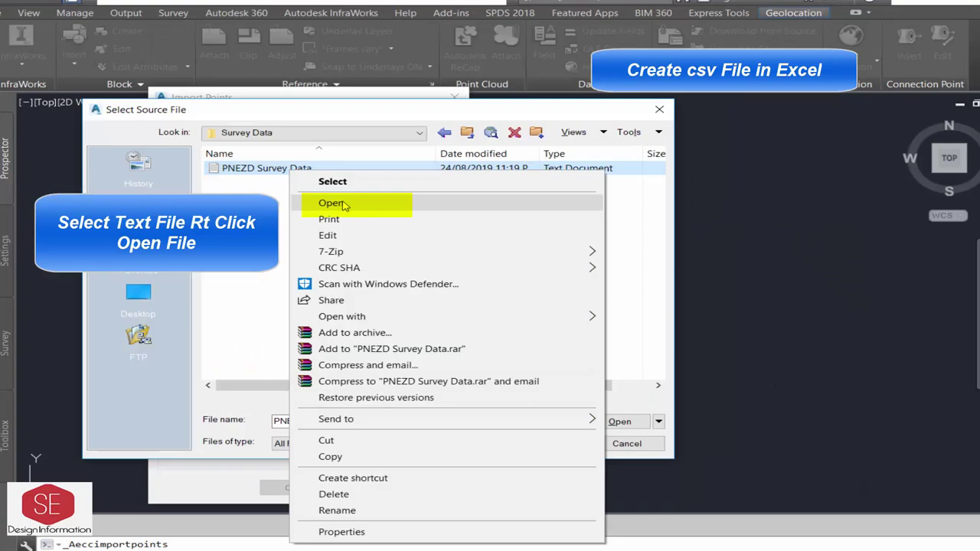
pyautogui.click(344, 206)
# - Select and copy every row of PNEZD Survey Data in Notepad
pyautogui.scroll(-8, 269, 325)
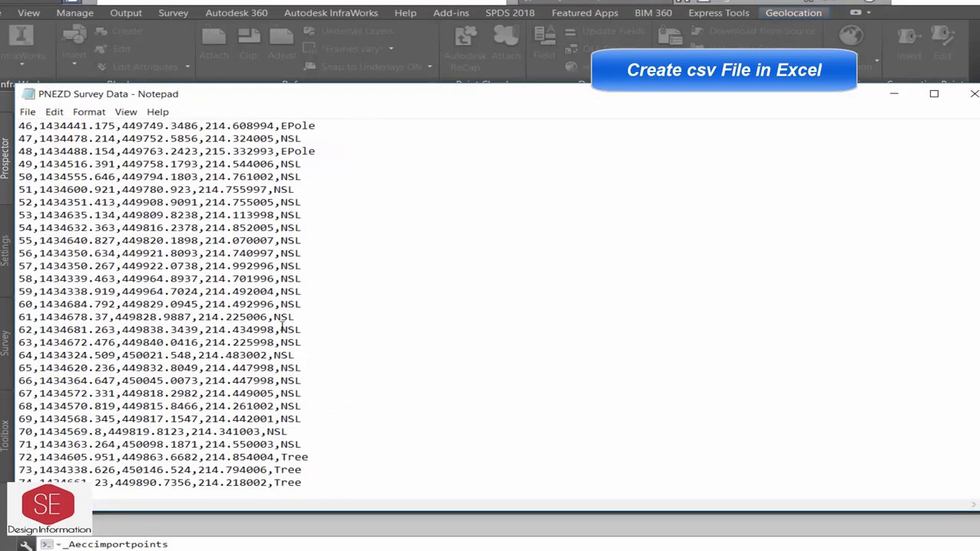
pyautogui.scroll(-5, 497, 395)
pyautogui.scroll(6, 636, 368)
pyautogui.scroll(14, 636, 368)
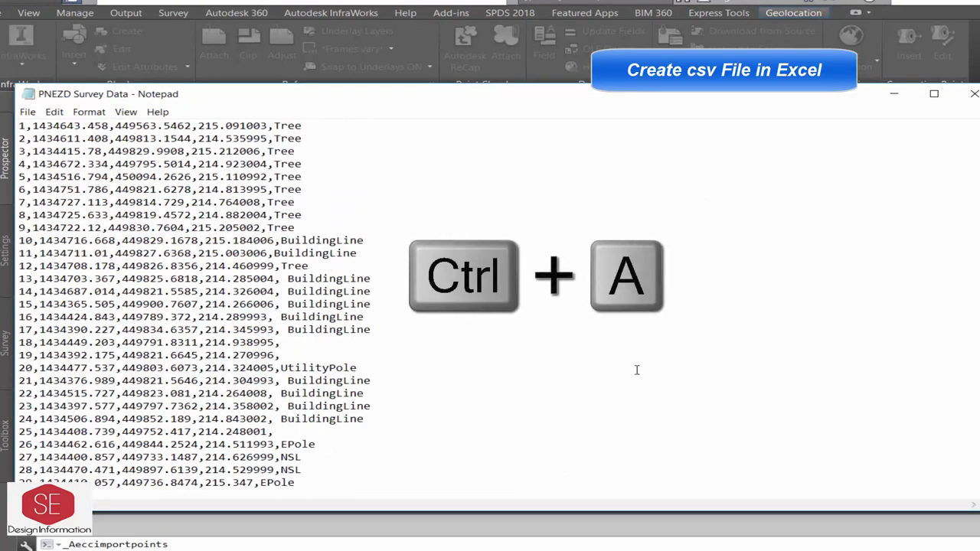
pyautogui.hotkey('ctrl', 'a')
pyautogui.rightClick(88, 209)
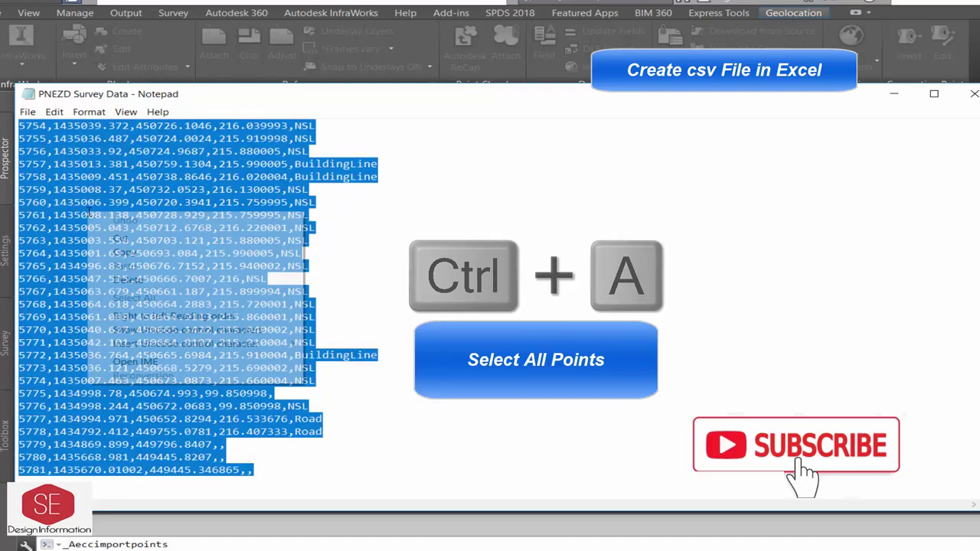
pyautogui.click(122, 251)
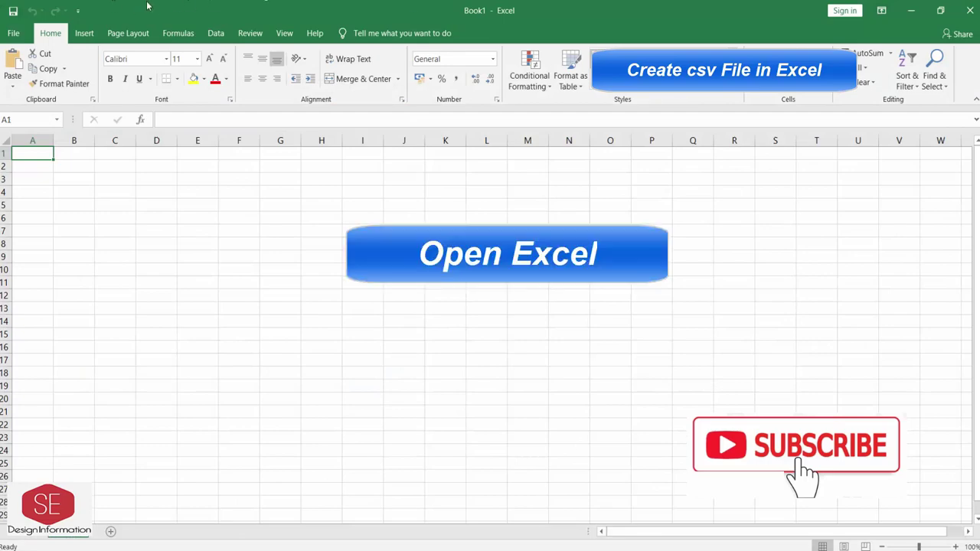
# - Paste the copied survey point rows into column A of Book1 starting at A1
pyautogui.rightClick(35, 155)
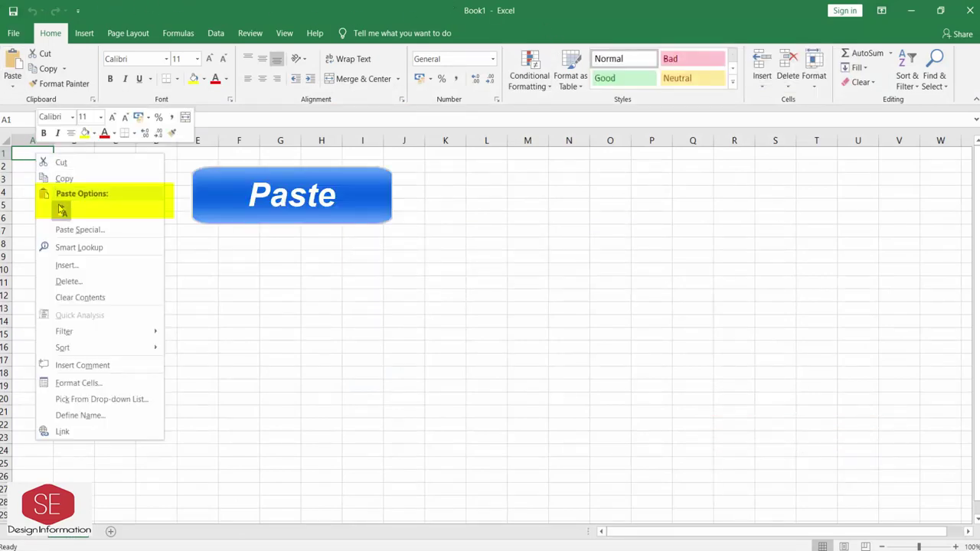
pyautogui.click(61, 208)
pyautogui.scroll(-3, 343, 344)
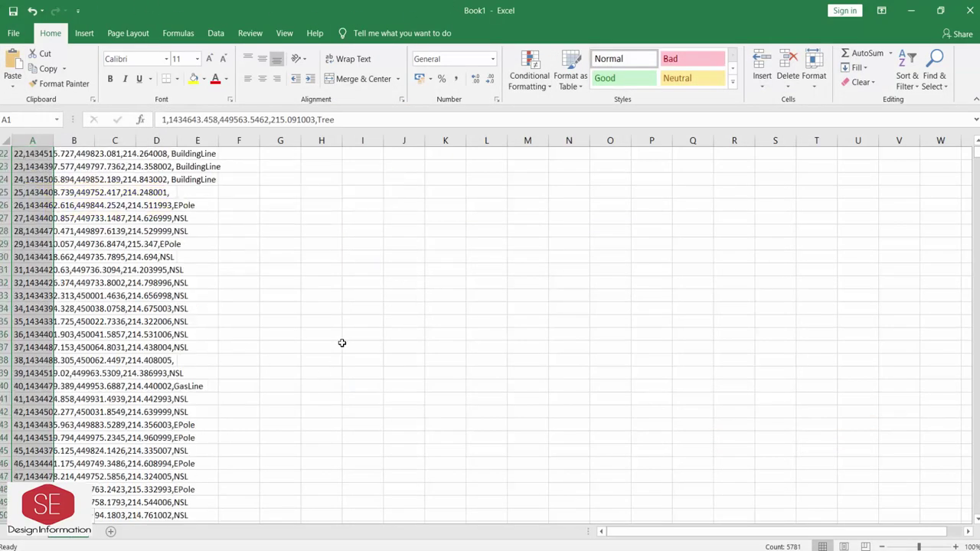
pyautogui.scroll(-17, 344, 337)
pyautogui.scroll(-11, 343, 337)
# - Scroll through the 5781 pasted records and select all of column A
pyautogui.click(344, 331)
pyautogui.scroll(-7, 106, 376)
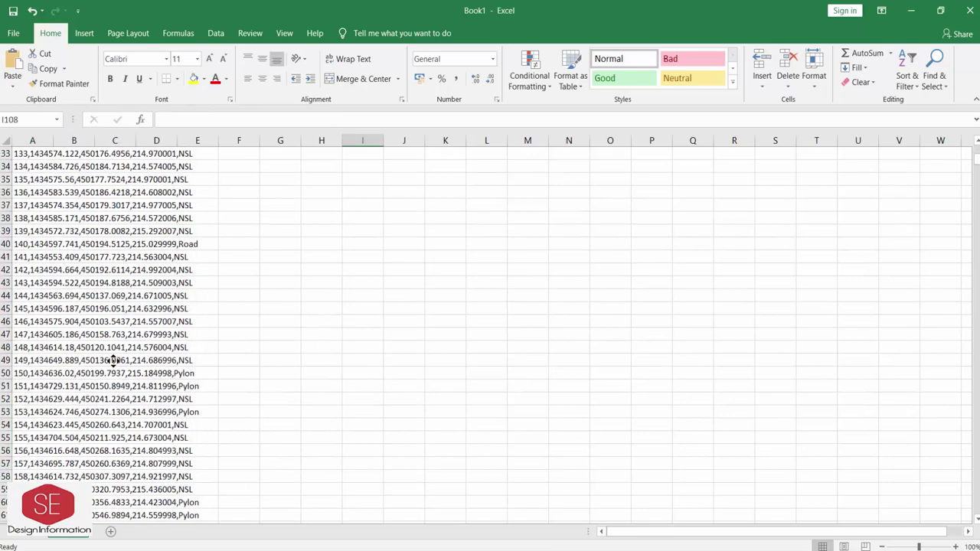
pyautogui.scroll(-8, 115, 398)
pyautogui.scroll(10, 115, 330)
pyautogui.scroll(10, 111, 322)
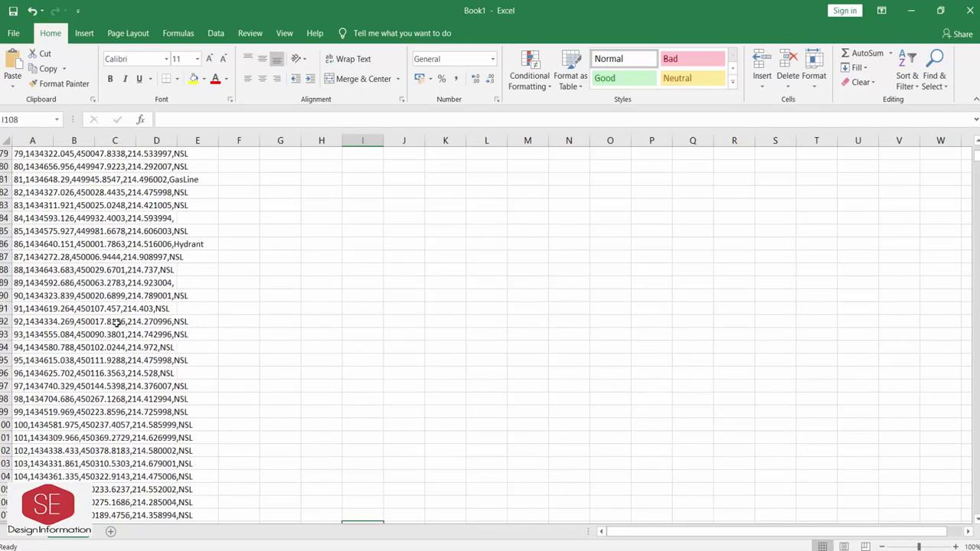
pyautogui.scroll(13, 109, 307)
pyautogui.scroll(13, 109, 302)
pyautogui.click(21, 141)
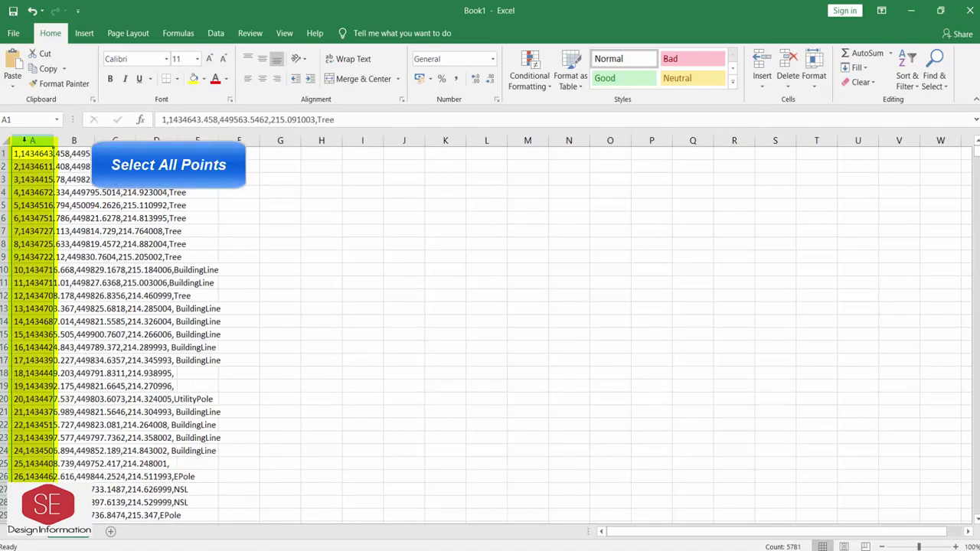
# - Split the survey records at commas into five columns using Text to Columns, Delimited
pyautogui.click(216, 32)
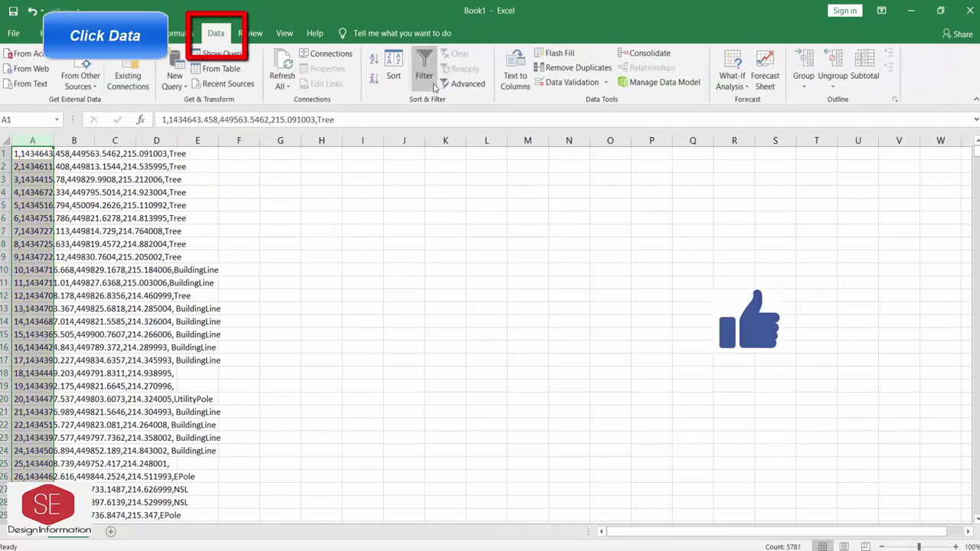
pyautogui.click(514, 77)
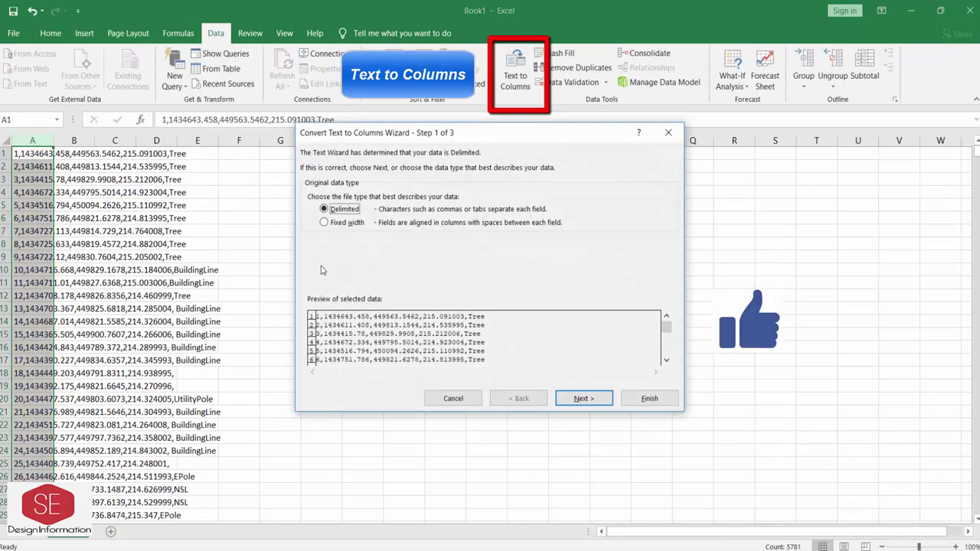
pyautogui.click(586, 406)
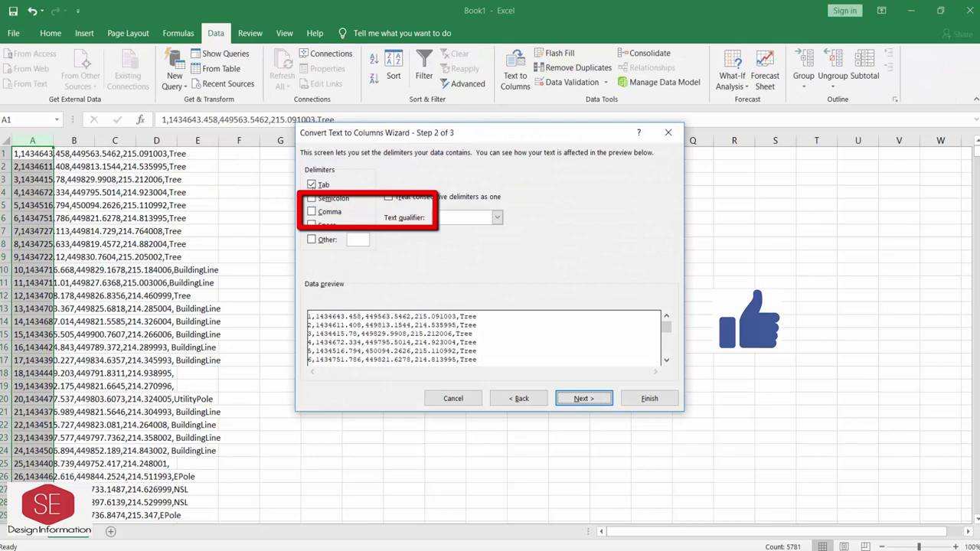
pyautogui.click(325, 215)
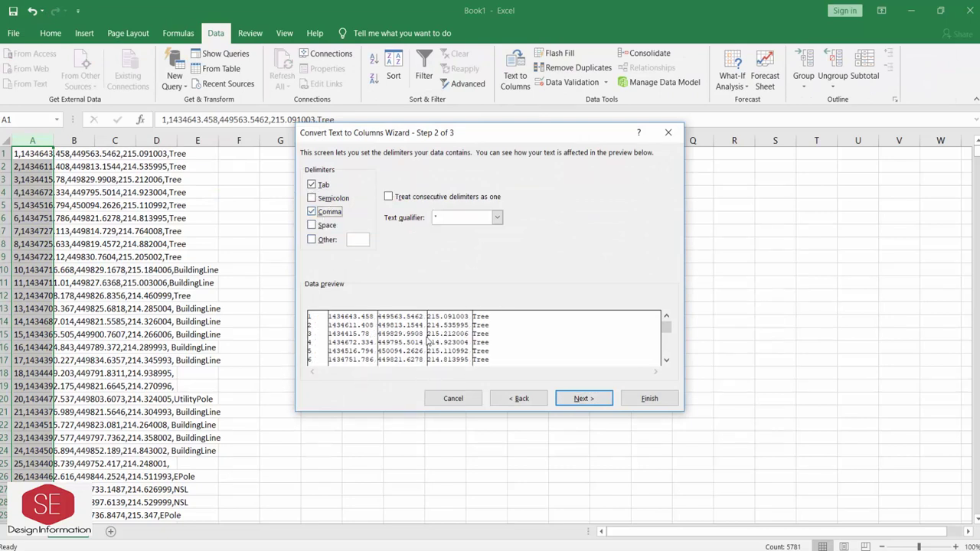
pyautogui.click(586, 399)
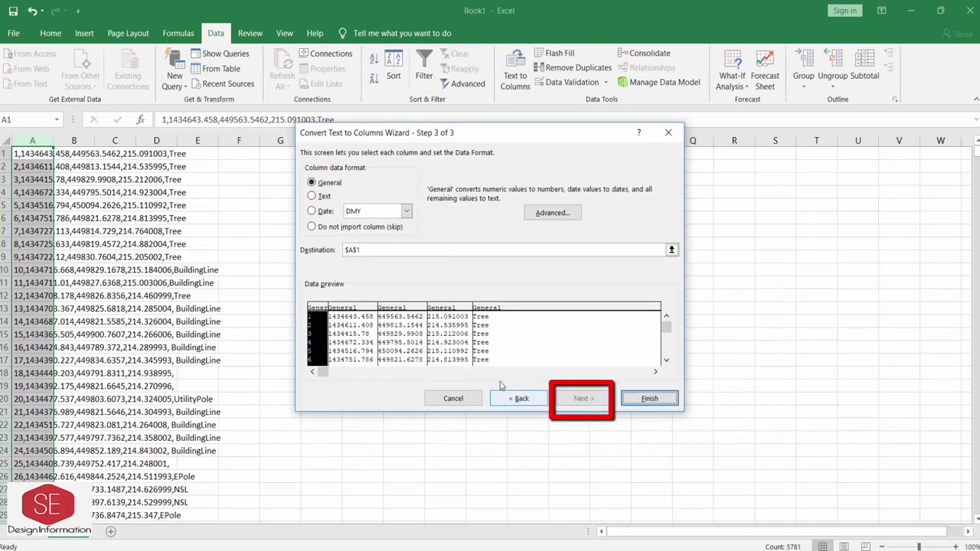
pyautogui.click(626, 398)
# - Scroll through the split columns, checking descriptions like GasLine in E40 and EPole in E48
pyautogui.click(477, 245)
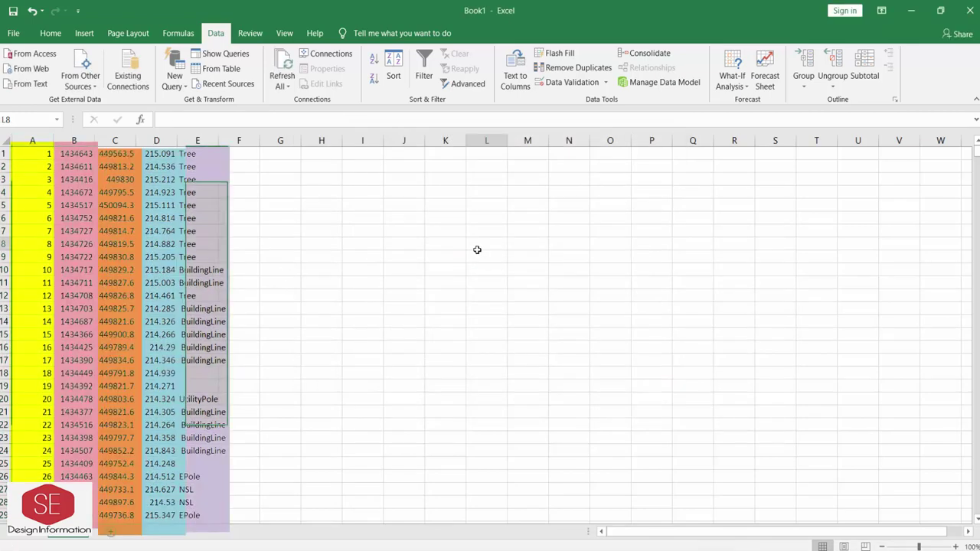
pyautogui.click(115, 166)
pyautogui.click(188, 153)
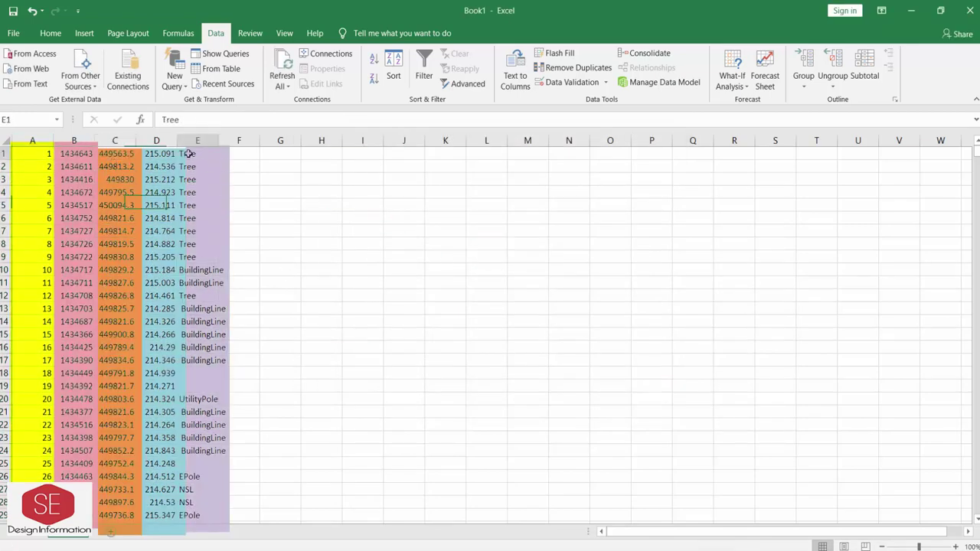
pyautogui.scroll(-3, 208, 235)
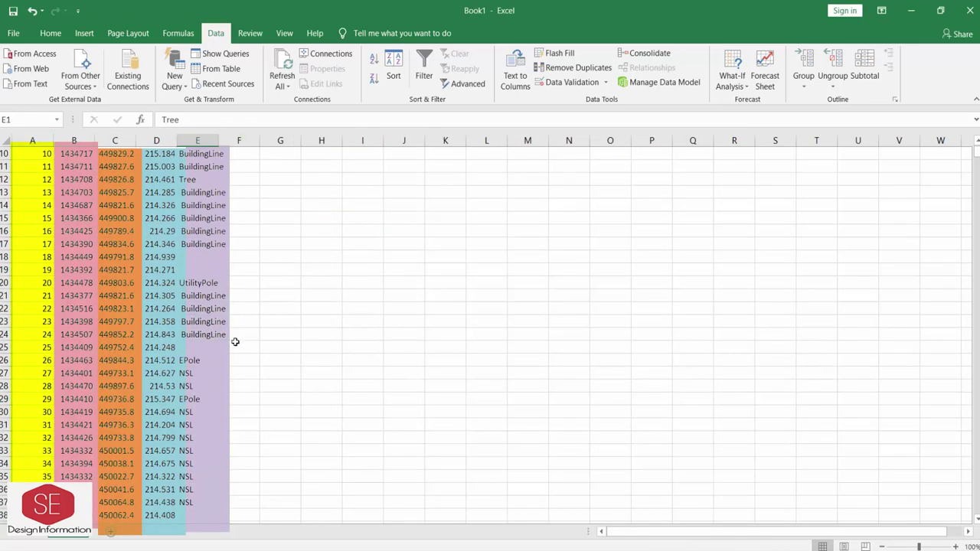
pyautogui.scroll(-3, 251, 236)
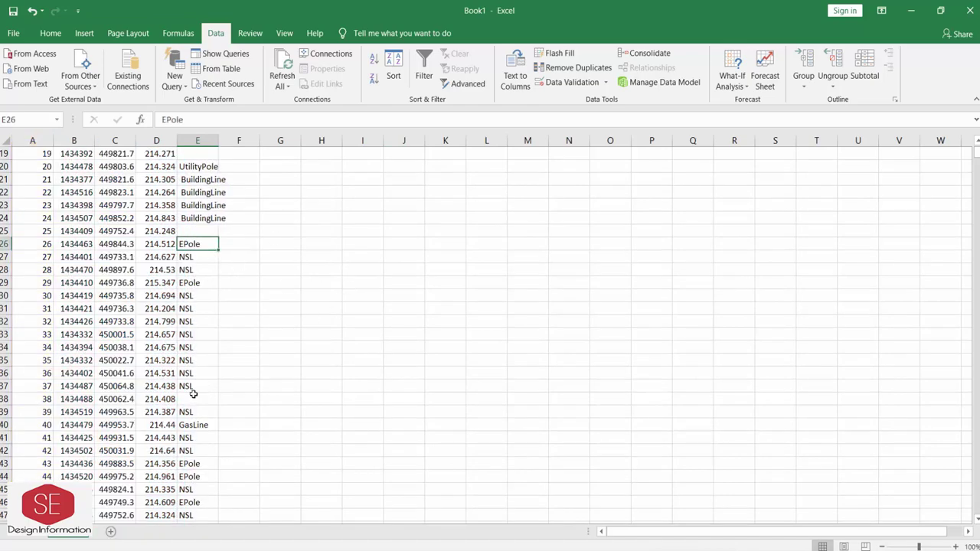
pyautogui.click(196, 425)
pyautogui.scroll(-5, 309, 421)
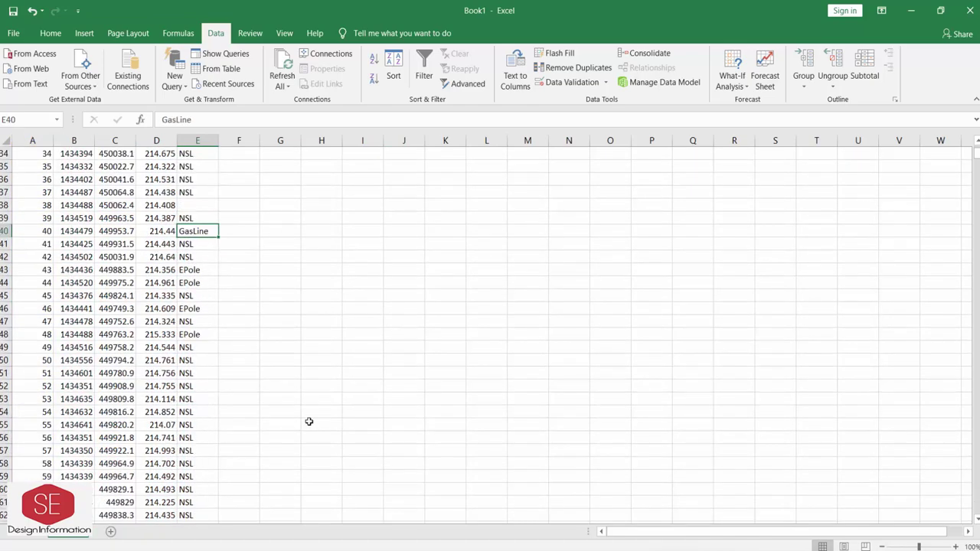
pyautogui.click(194, 342)
pyautogui.scroll(-6, 357, 400)
pyautogui.scroll(-10, 340, 393)
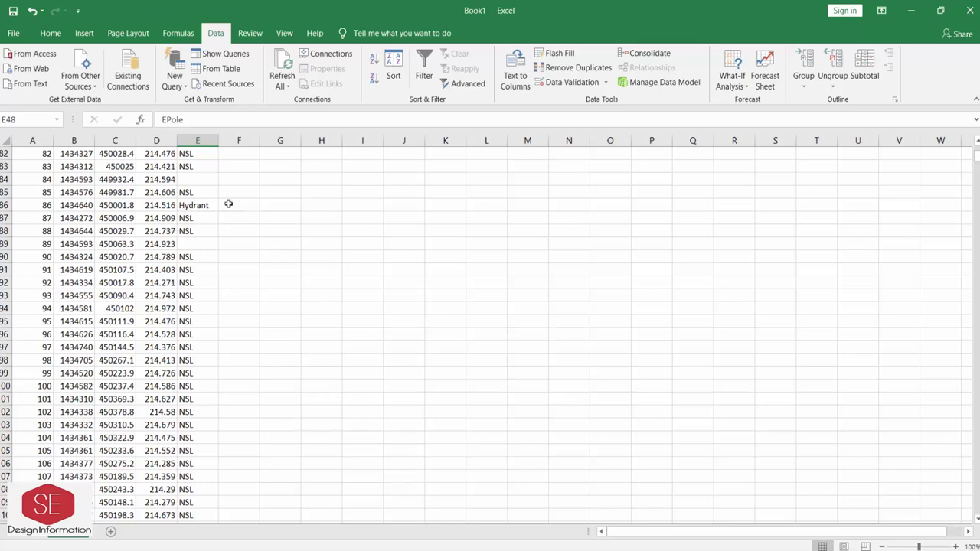
pyautogui.scroll(-7, 206, 375)
pyautogui.scroll(-4, 230, 390)
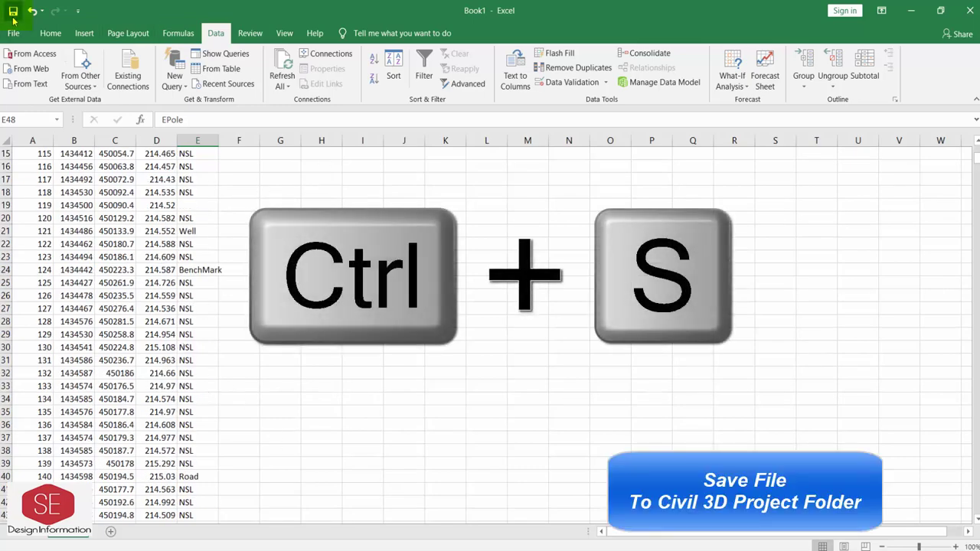
# - Save the sheet as CSV (Comma delimited) 'Survey Data Civil 3D' in the Survey Data folder, then show it in File Explorer
pyautogui.hotkey('ctrl', 's')
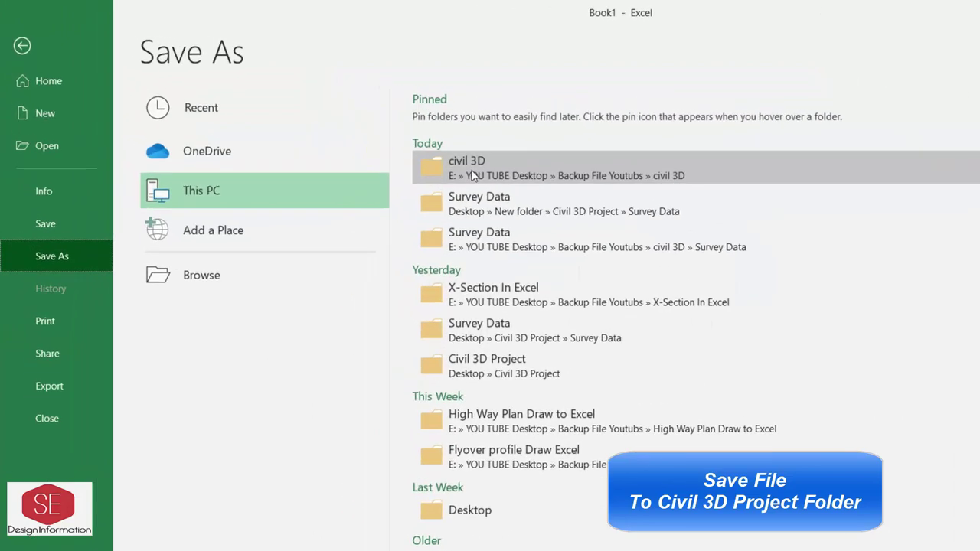
pyautogui.click(660, 229)
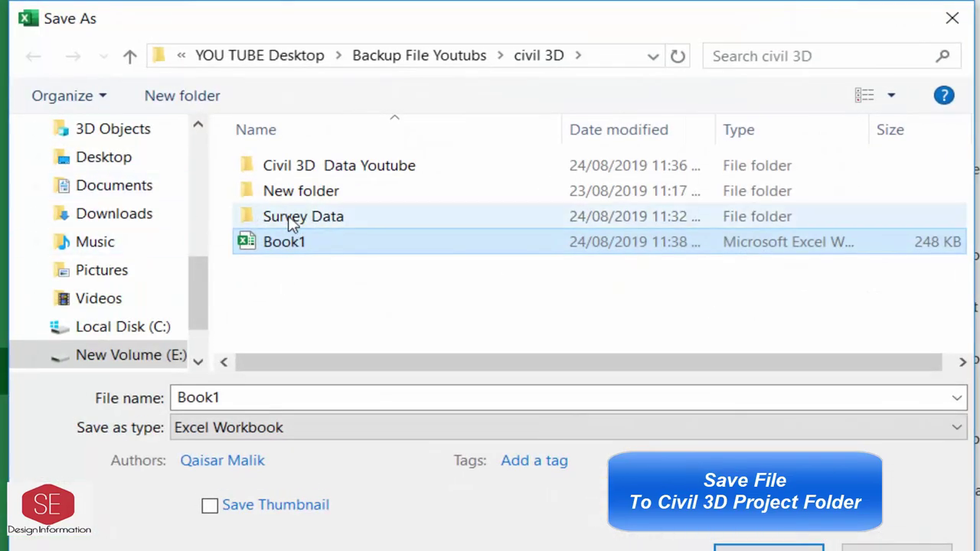
pyautogui.doubleClick(291, 222)
pyautogui.doubleClick(238, 398)
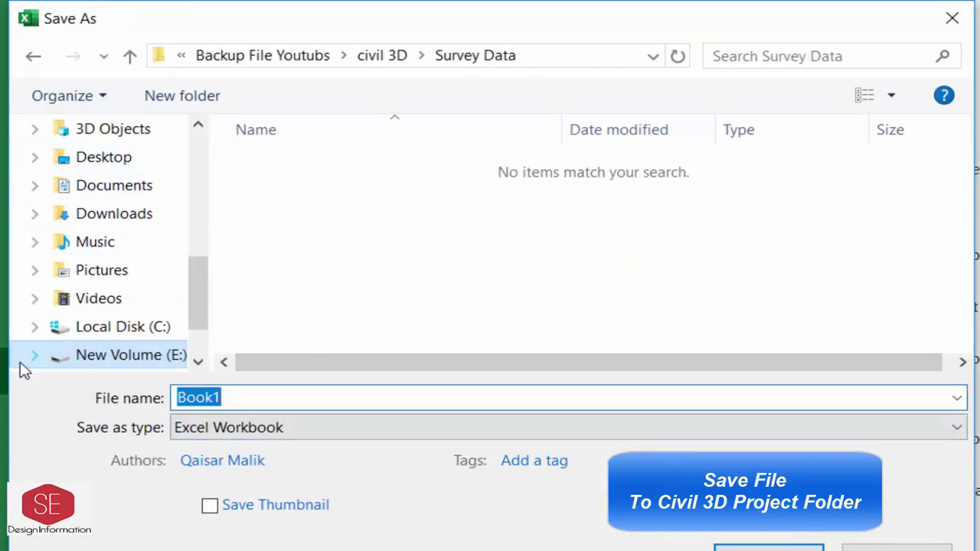
pyautogui.write('Surve')
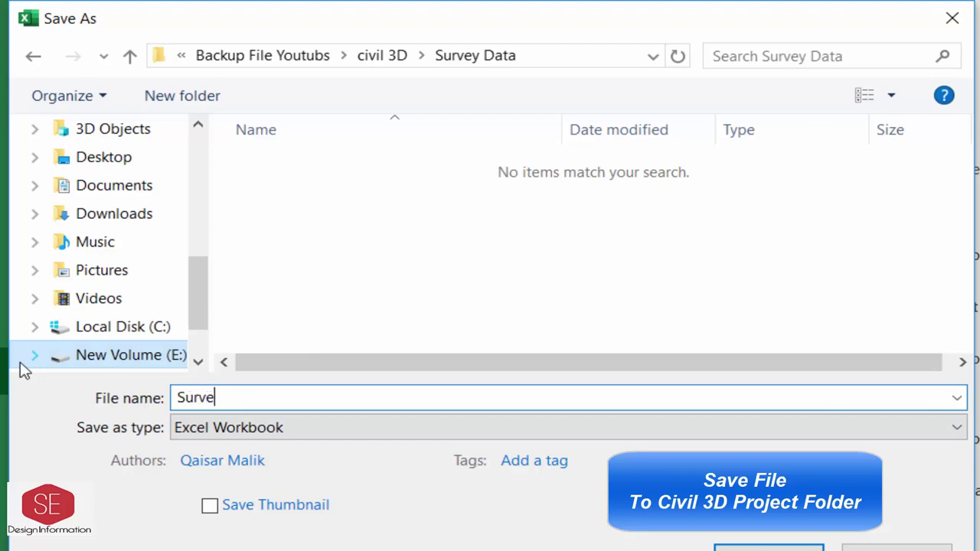
pyautogui.write('y Data Civil e')
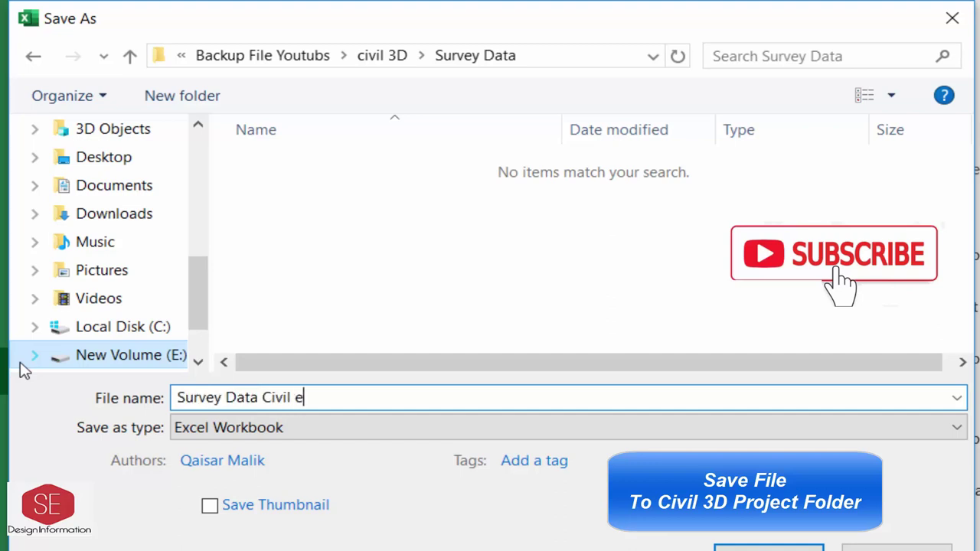
pyautogui.press('BackSpace')
pyautogui.write('3D')
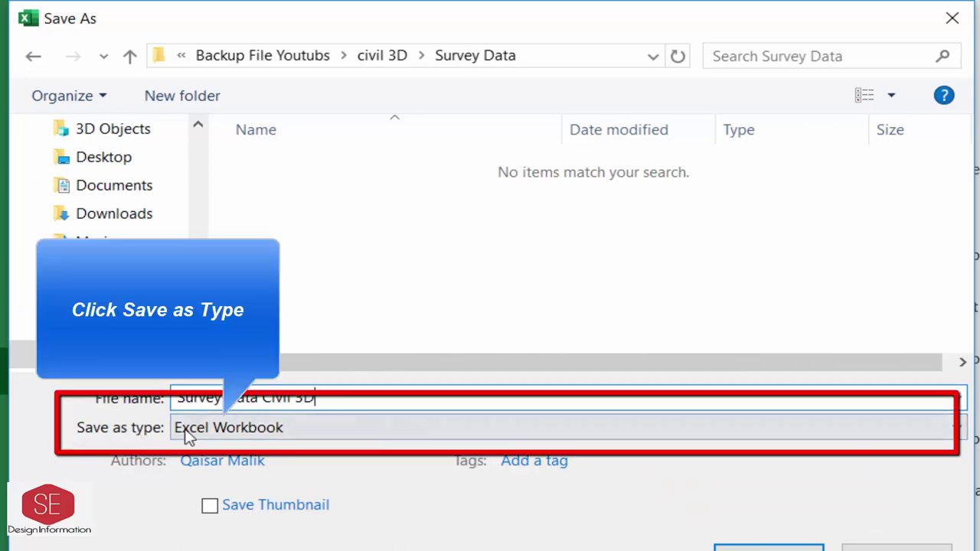
pyautogui.click(245, 429)
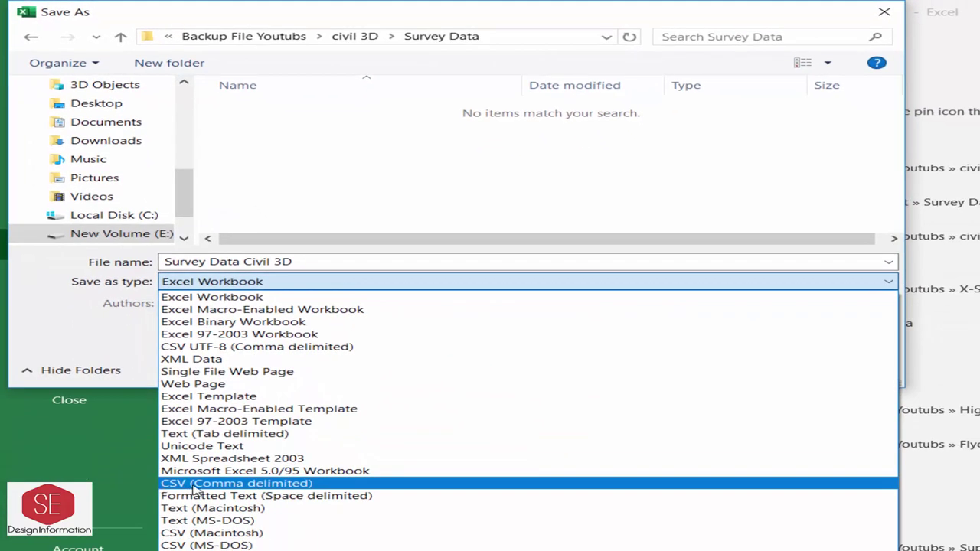
pyautogui.click(240, 486)
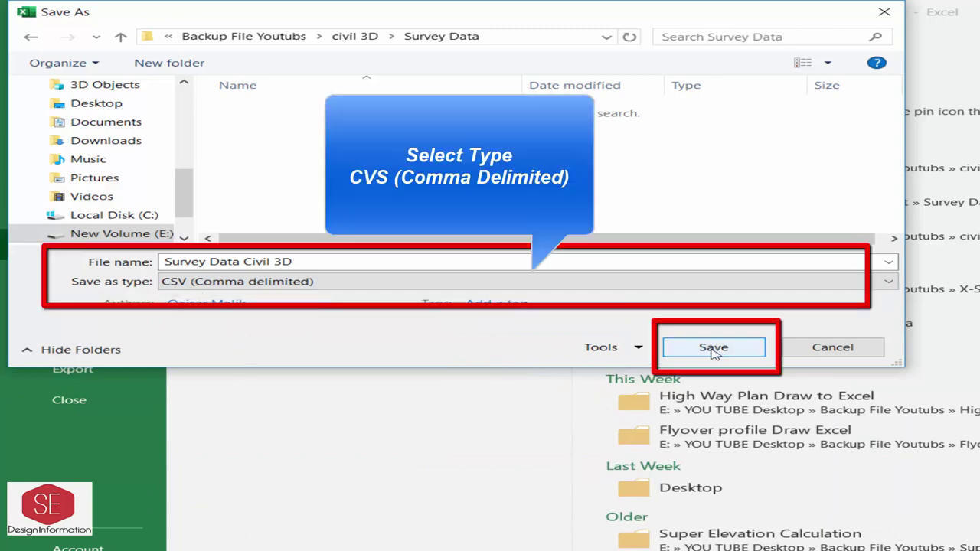
pyautogui.click(713, 349)
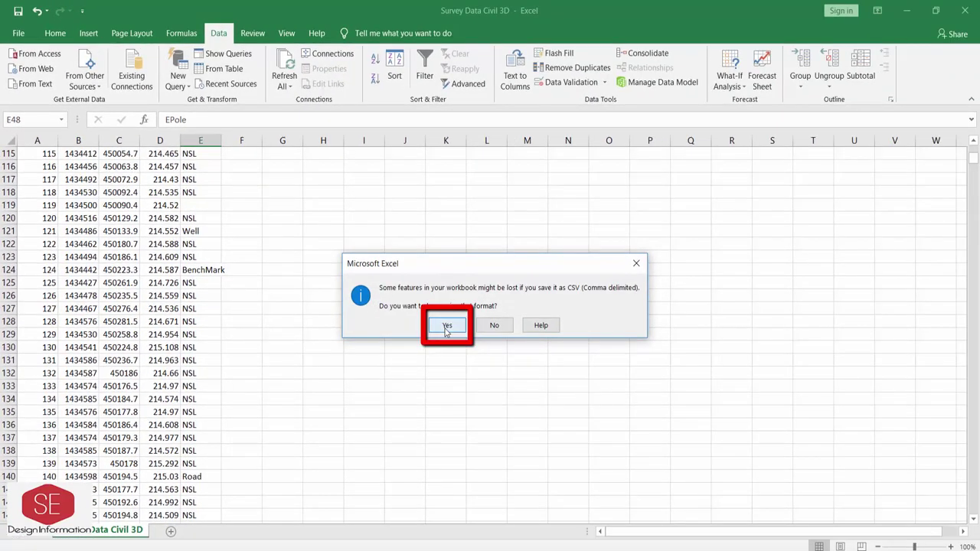
pyautogui.click(447, 327)
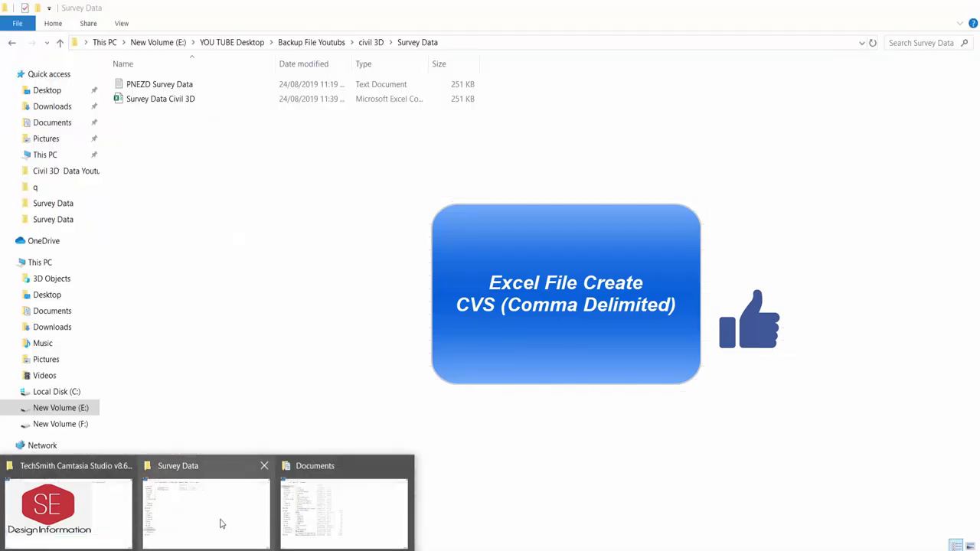
pyautogui.click(219, 521)
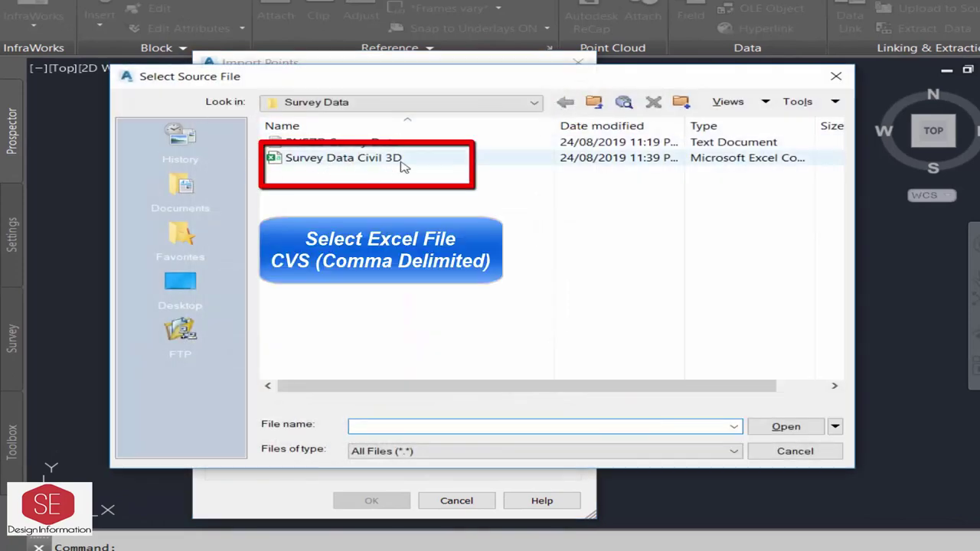
# - Import Survey Data Civil 3D.csv using the PNEZD (comma delimited) point file format
pyautogui.click(367, 159)
pyautogui.click(781, 426)
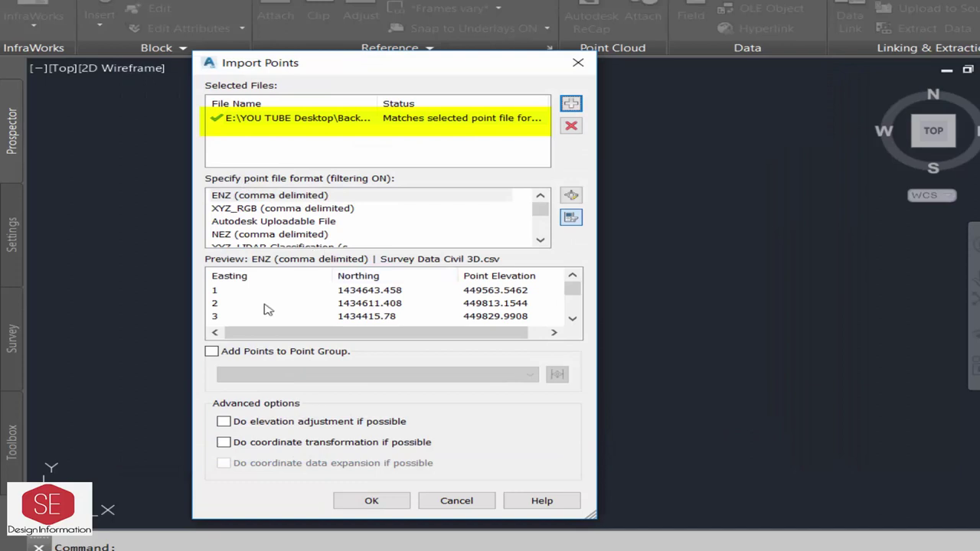
pyautogui.click(246, 210)
pyautogui.scroll(-2, 252, 222)
pyautogui.scroll(-2, 261, 228)
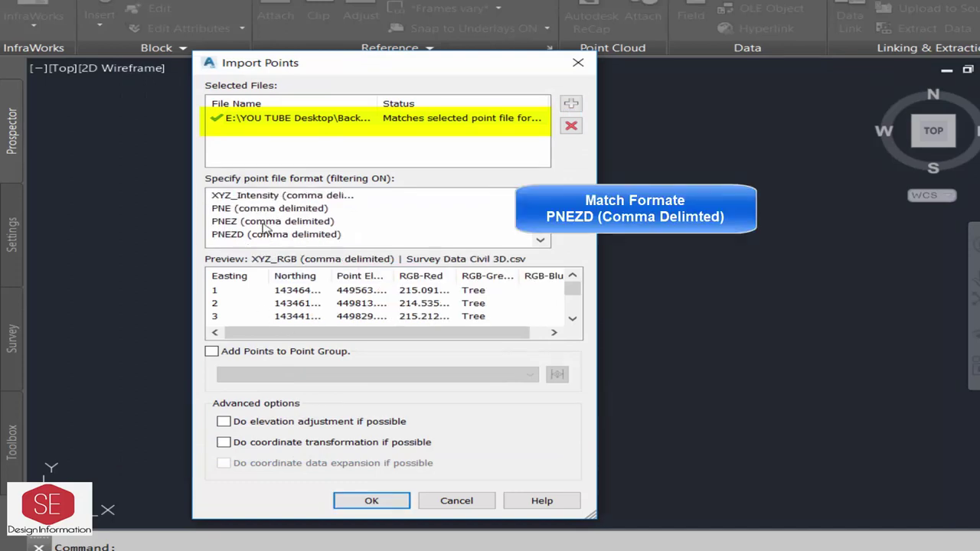
pyautogui.click(236, 238)
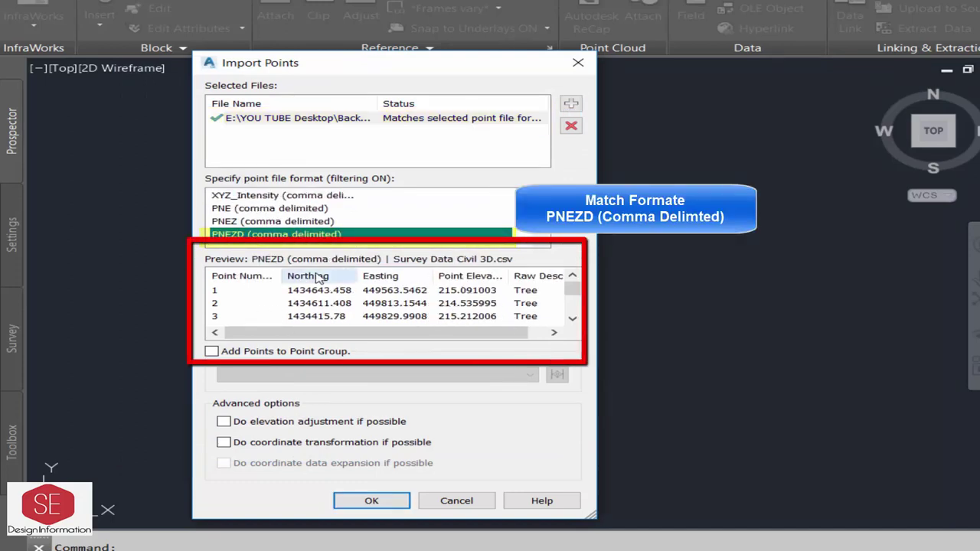
pyautogui.click(371, 502)
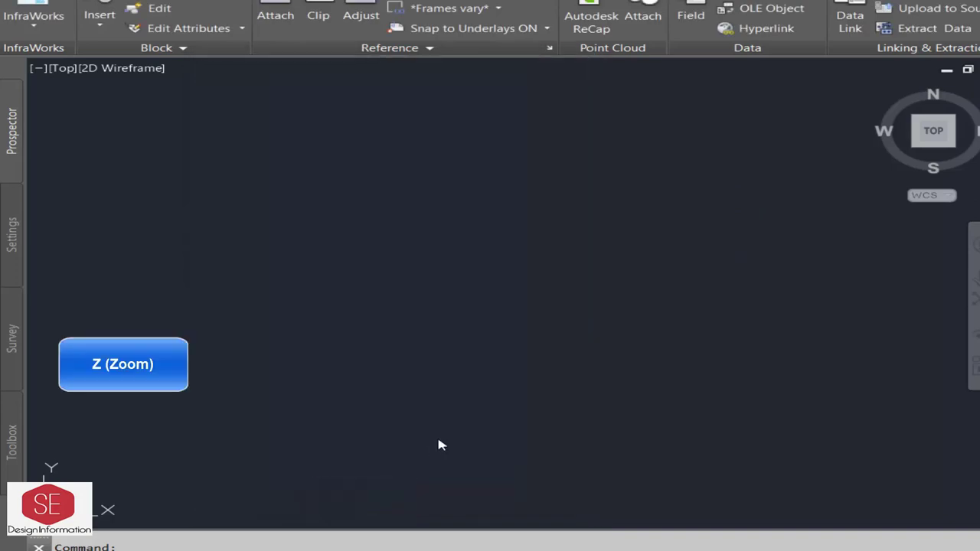
# - Inspect the imported points, then display Point Groups with _All Points listing 5781 points
pyautogui.scroll(3, 558, 278)
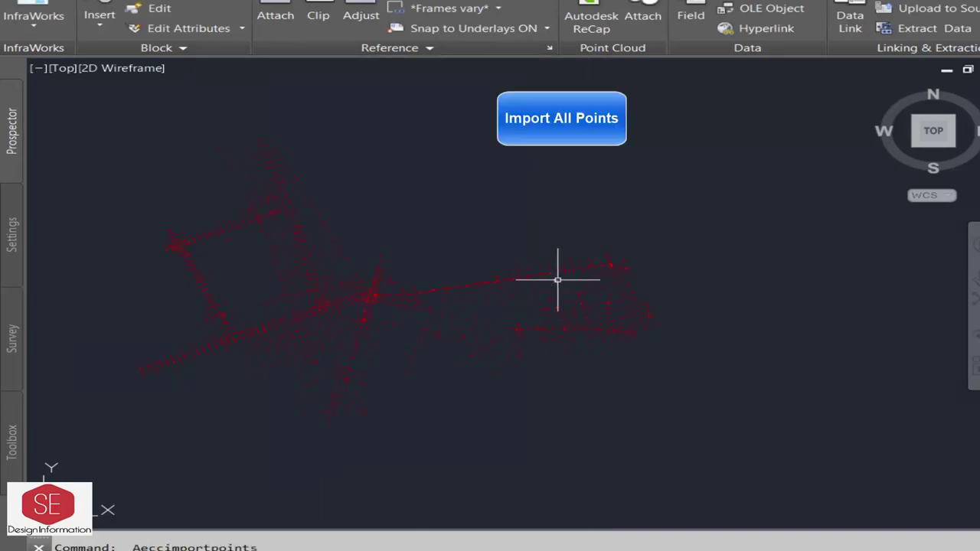
pyautogui.scroll(3, 641, 207)
pyautogui.scroll(2, 451, 143)
pyautogui.click(480, 214)
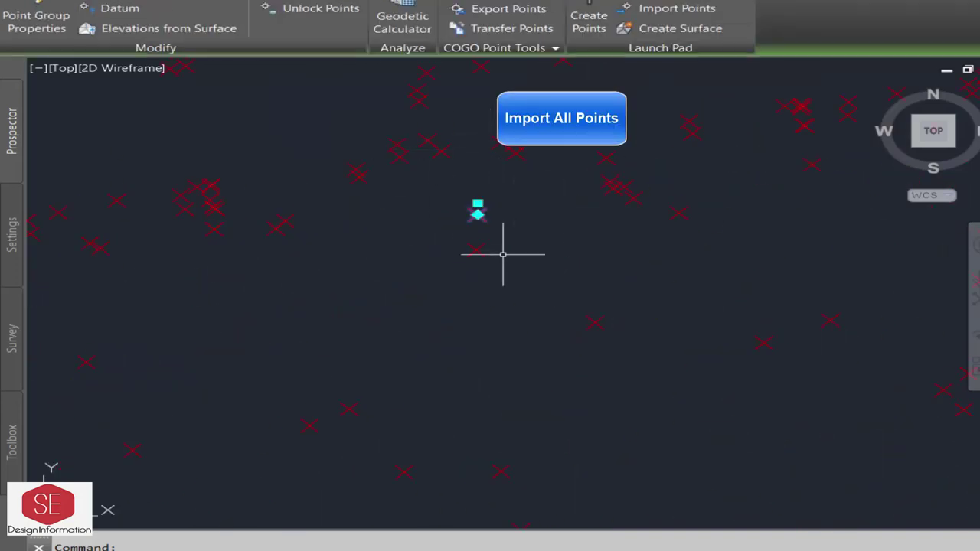
pyautogui.scroll(2, 466, 276)
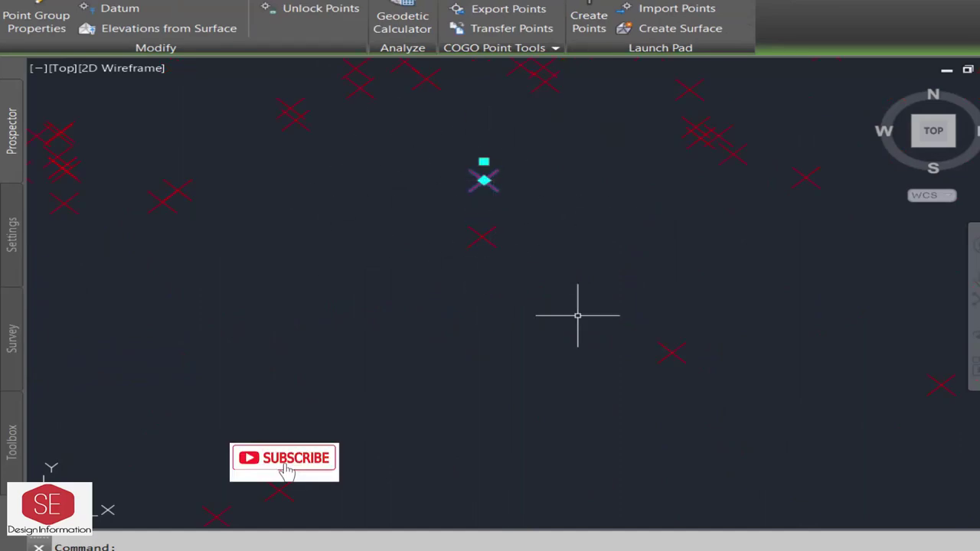
pyautogui.scroll(-4, 577, 314)
pyautogui.press('Escape')
pyautogui.scroll(-2, 498, 271)
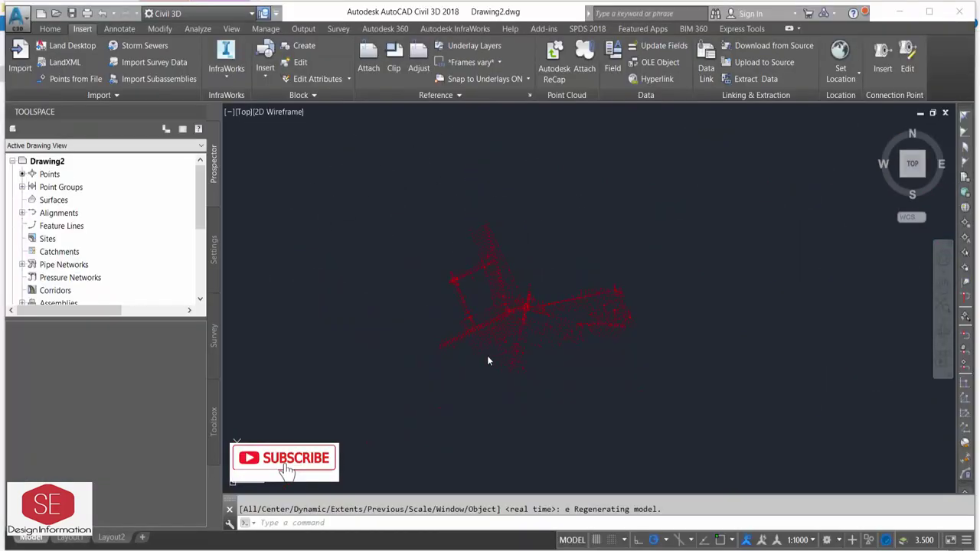
pyautogui.click(679, 214)
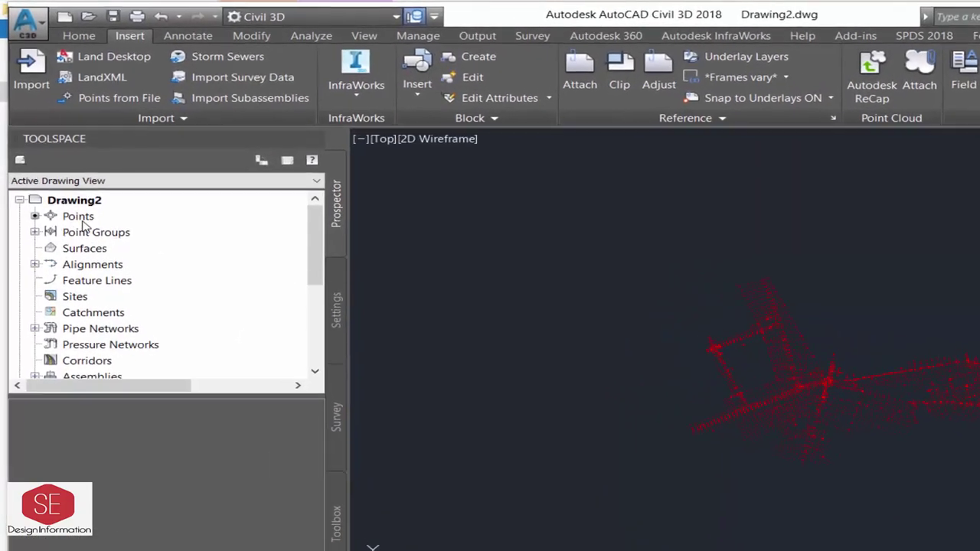
pyautogui.click(44, 238)
# - Open the _All Points group properties and pick the Point# and Description label style
pyautogui.click(36, 237)
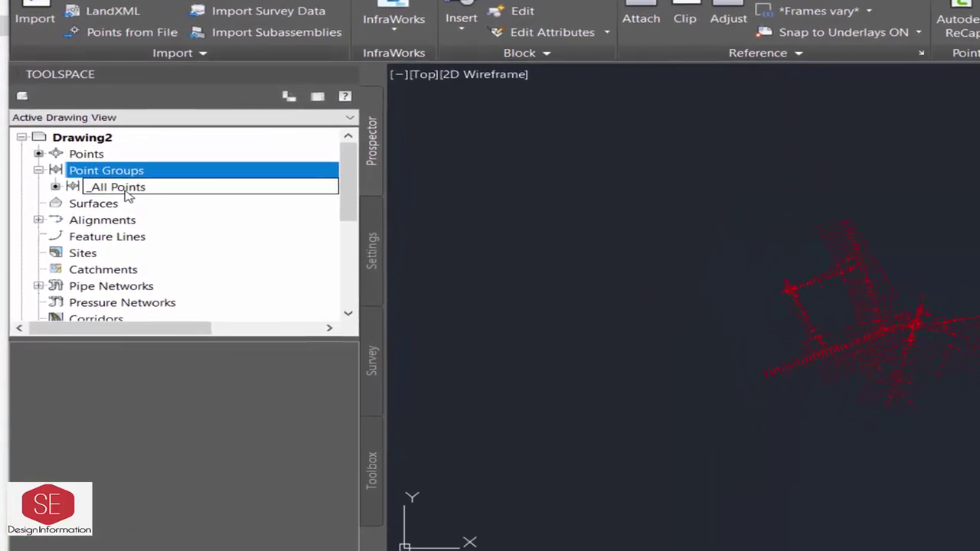
pyautogui.click(111, 253)
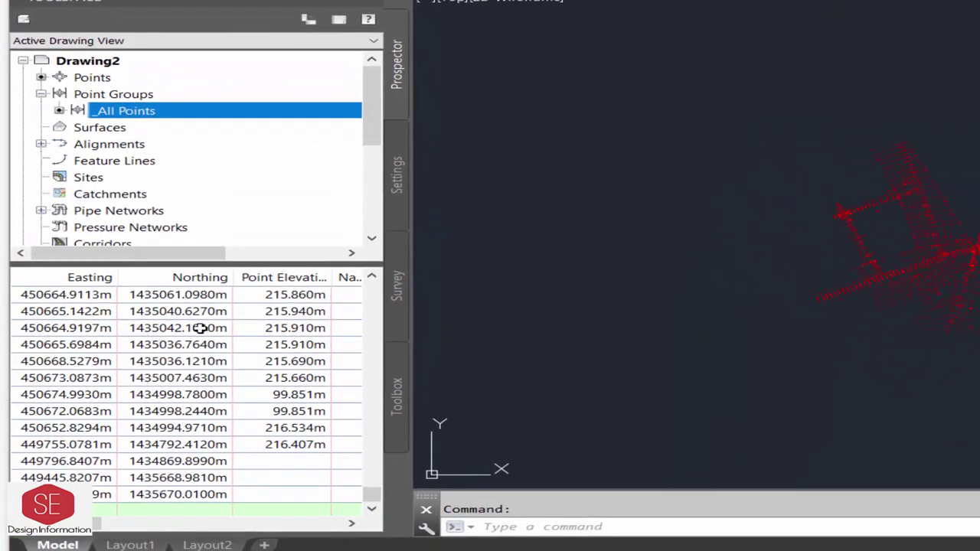
pyautogui.moveTo(239, 264); pyautogui.dragTo(243, 192)
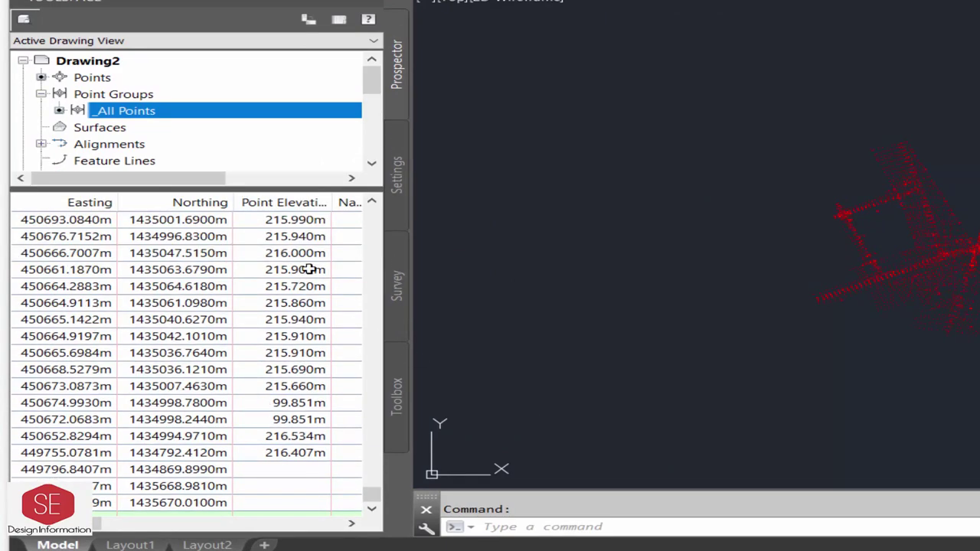
pyautogui.rightClick(139, 120)
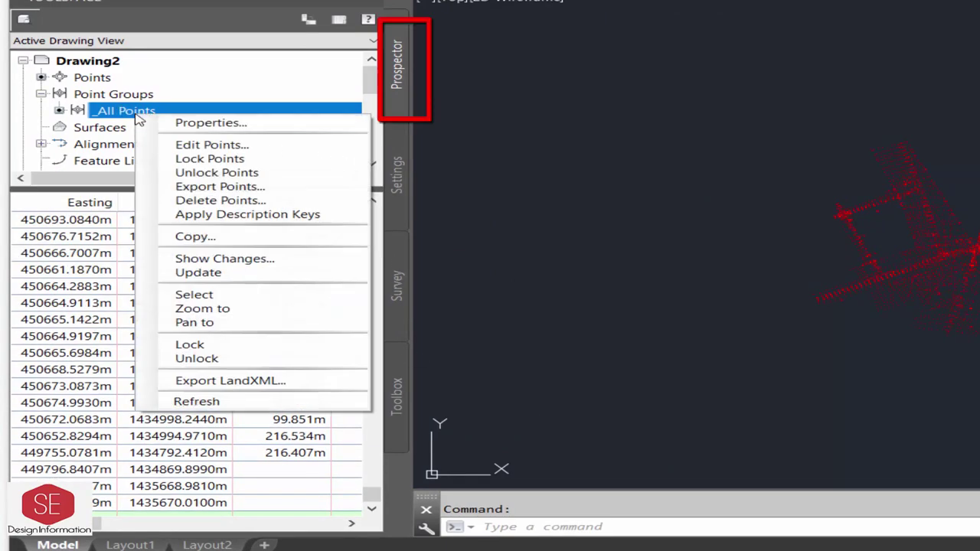
pyautogui.click(200, 124)
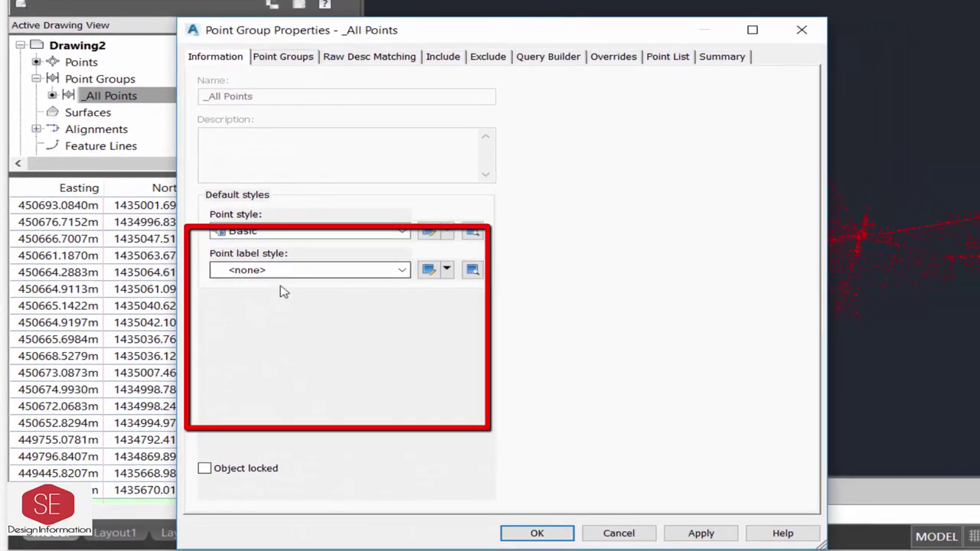
pyautogui.click(309, 272)
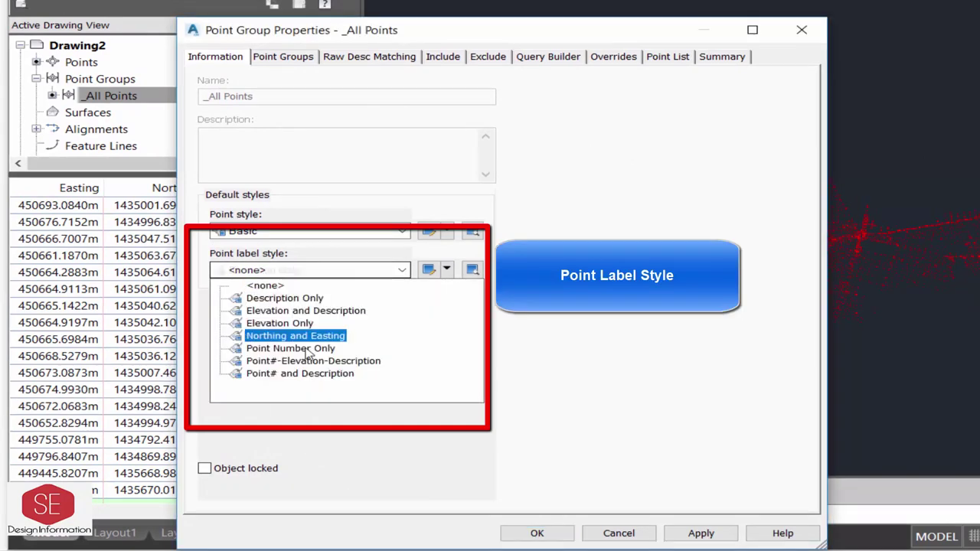
pyautogui.click(309, 374)
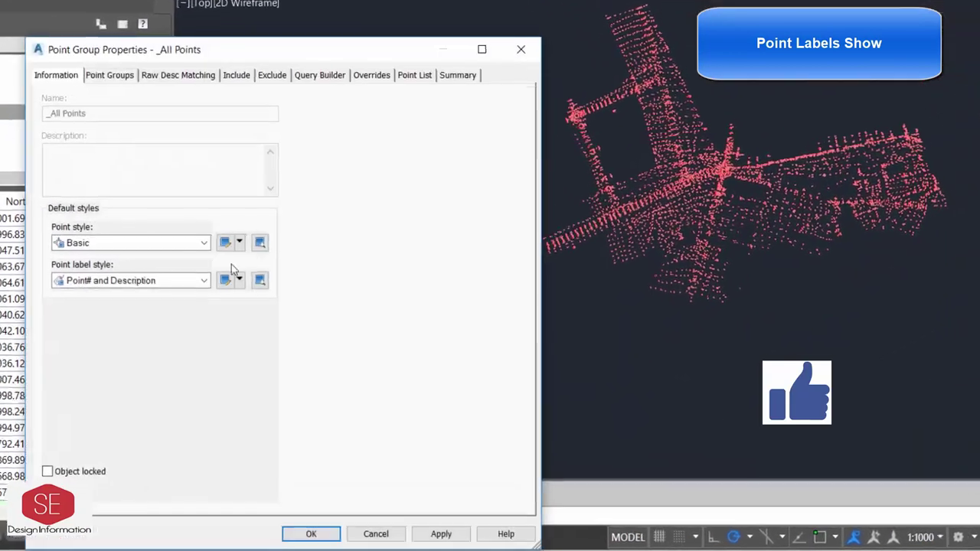
# - Apply Description Only, then Northing and Easting, and finally Point#-Elevation-Description labels
pyautogui.click(204, 280)
pyautogui.click(88, 301)
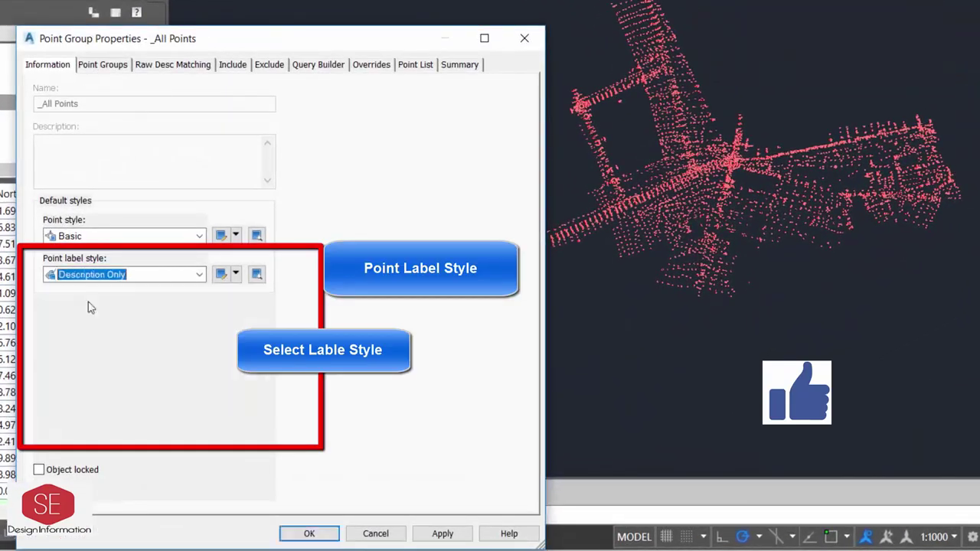
pyautogui.click(442, 534)
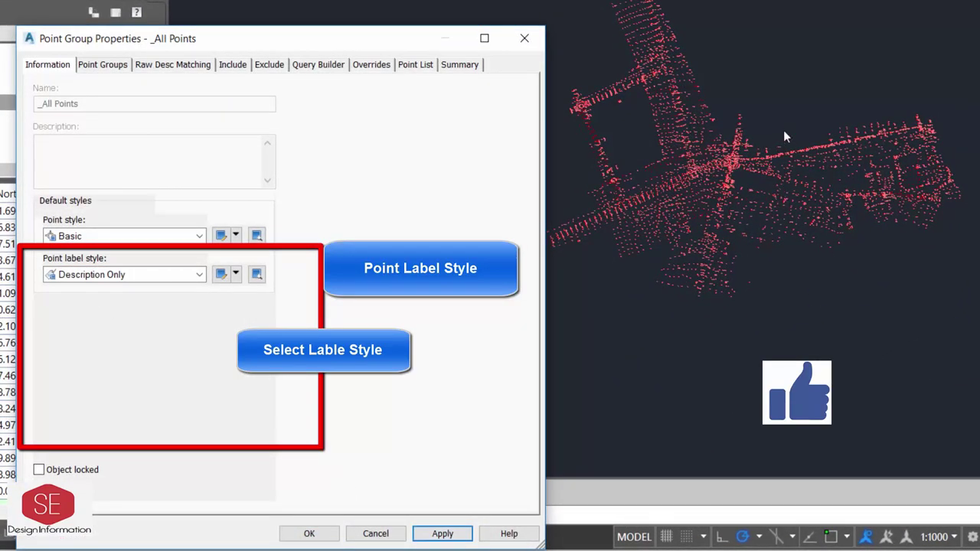
pyautogui.click(122, 275)
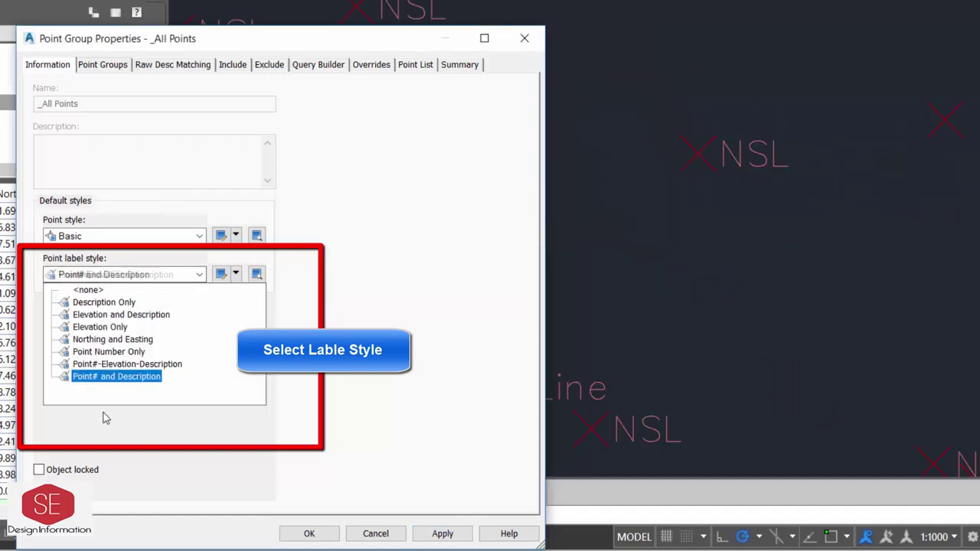
pyautogui.click(113, 339)
pyautogui.click(457, 539)
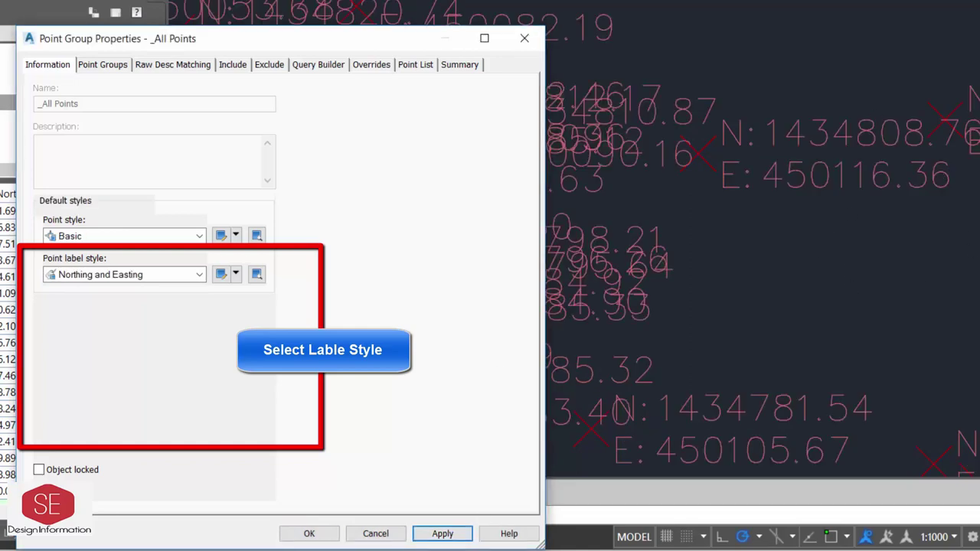
pyautogui.click(163, 277)
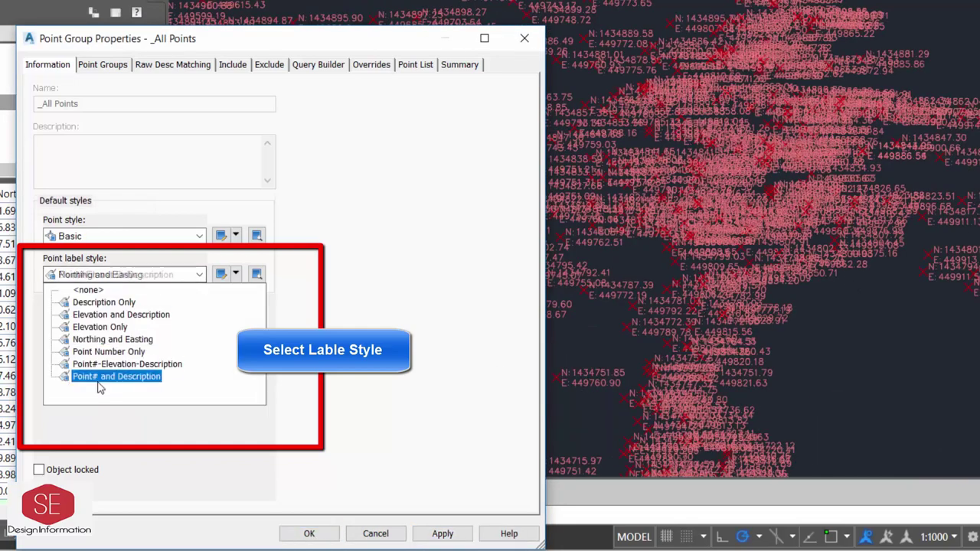
pyautogui.click(157, 365)
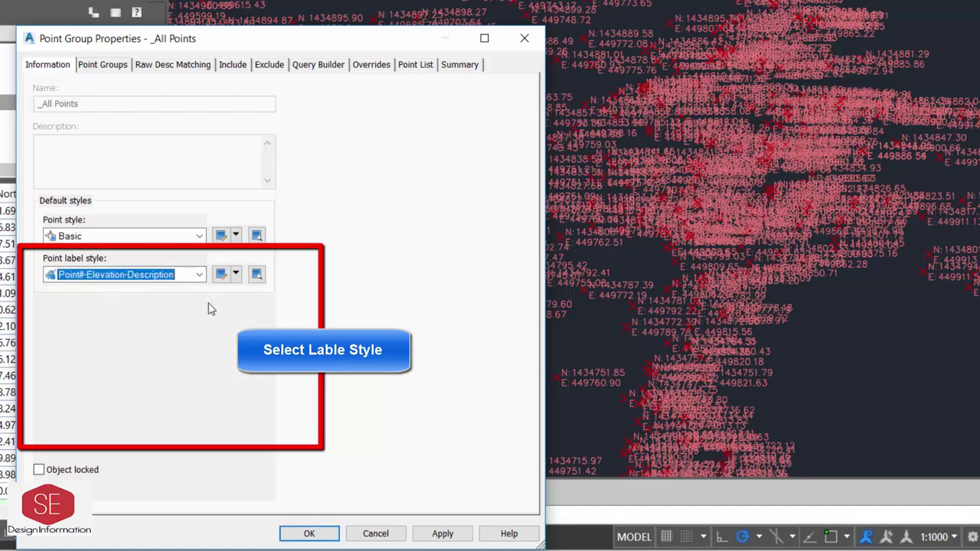
pyautogui.click(443, 531)
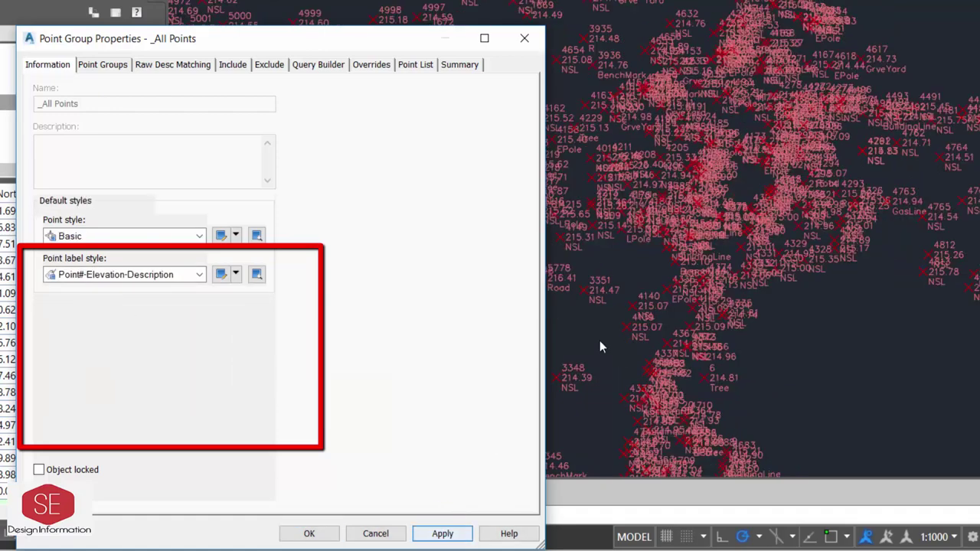
# - Close the group properties and erase all points in the drawing
pyautogui.click(309, 534)
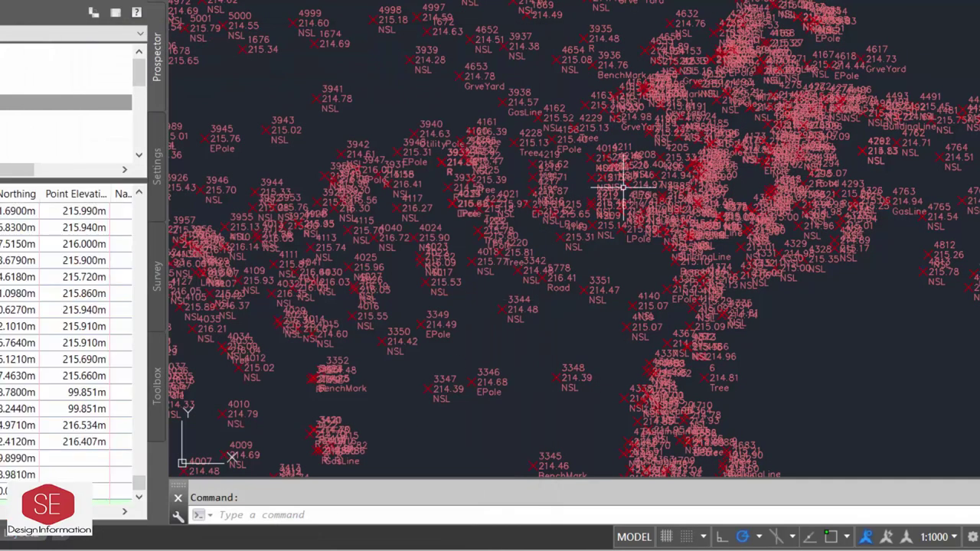
pyautogui.scroll(-3, 623, 189)
pyautogui.scroll(4, 380, 203)
pyautogui.scroll(-4, 441, 192)
pyautogui.scroll(-5, 513, 196)
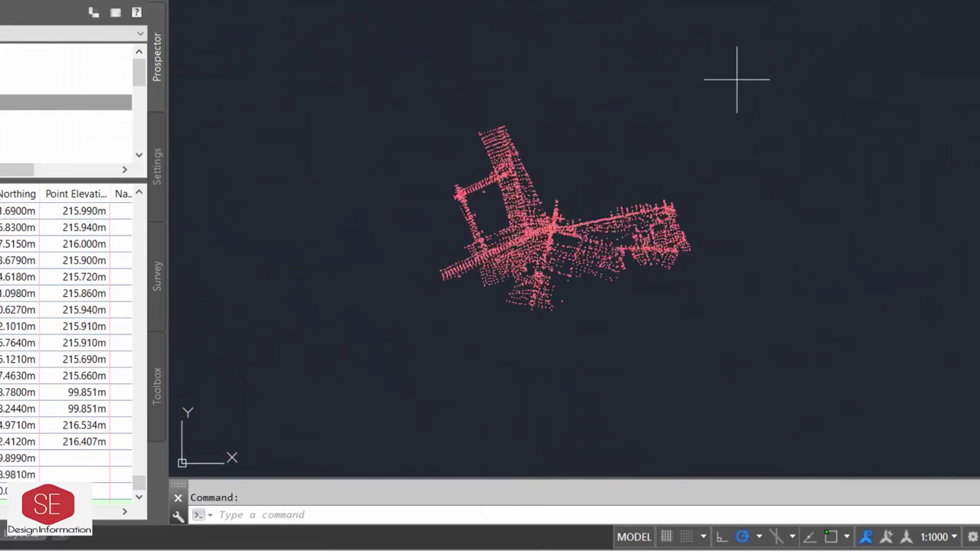
pyautogui.click(737, 81)
pyautogui.click(421, 291)
pyautogui.write('e')
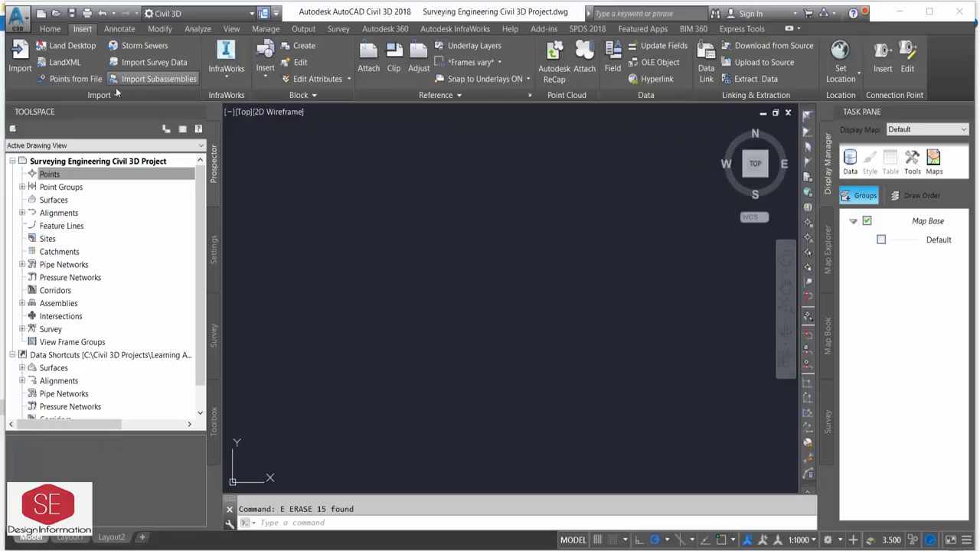
# - Re-import Survey Data Civil 3D points as PNEZD (comma delimited) without a point group
pyautogui.click(49, 79)
pyautogui.click(541, 143)
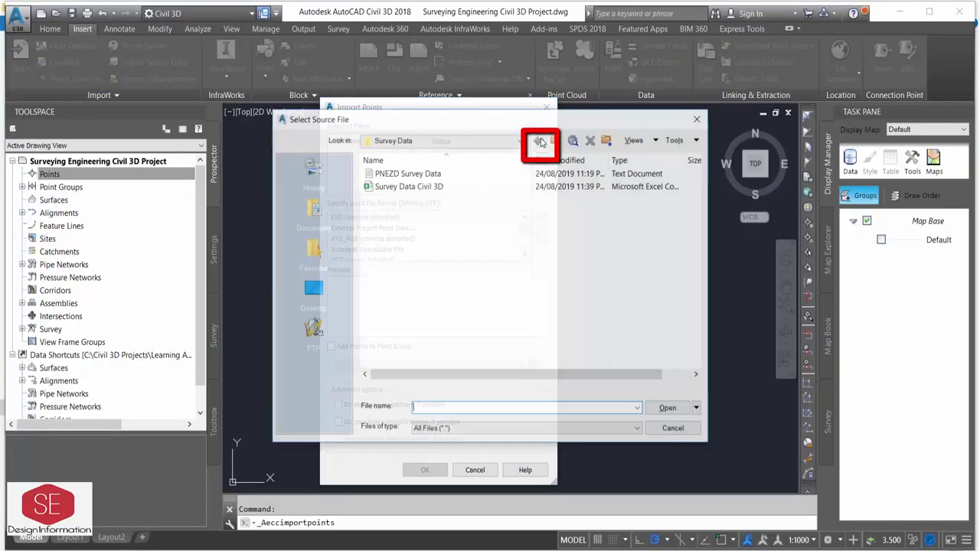
pyautogui.click(369, 187)
pyautogui.click(654, 409)
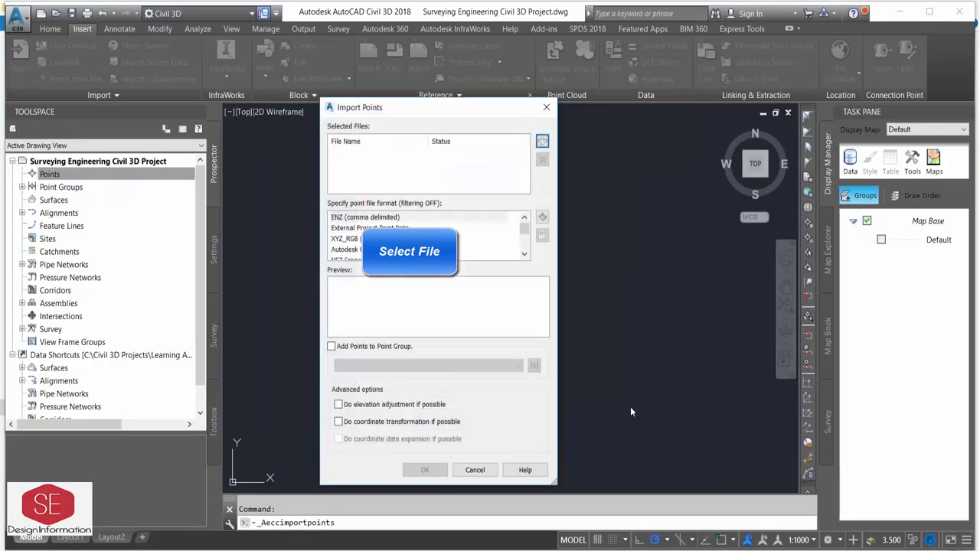
pyautogui.click(351, 251)
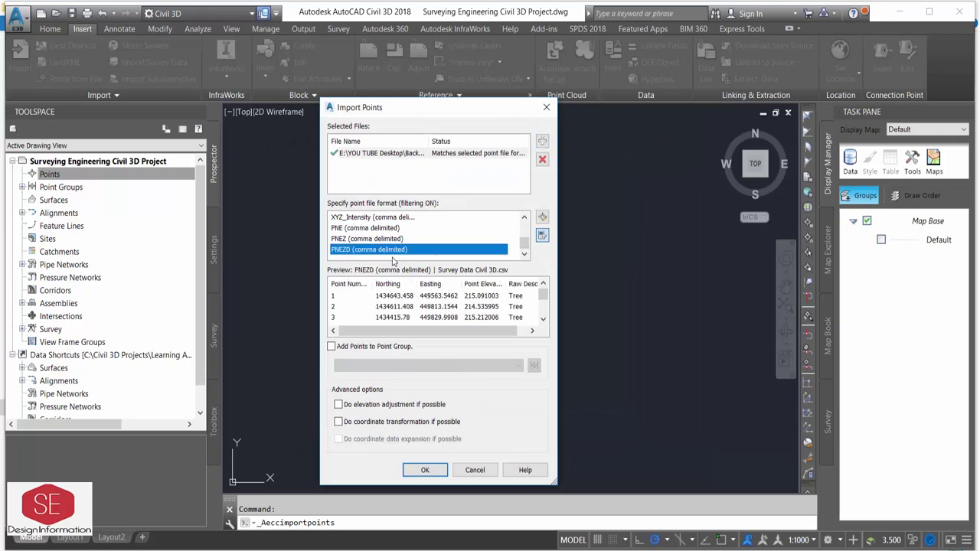
pyautogui.click(331, 347)
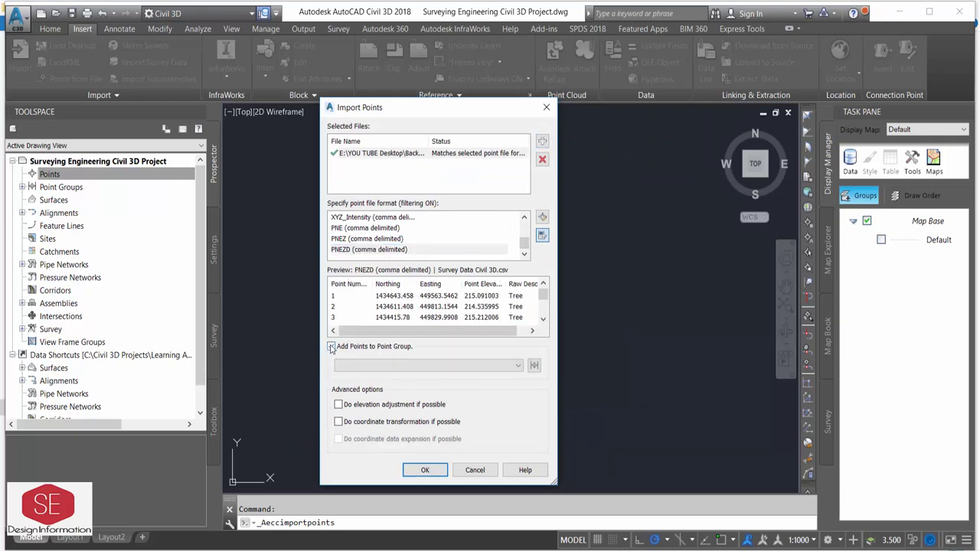
pyautogui.click(331, 347)
pyautogui.click(466, 470)
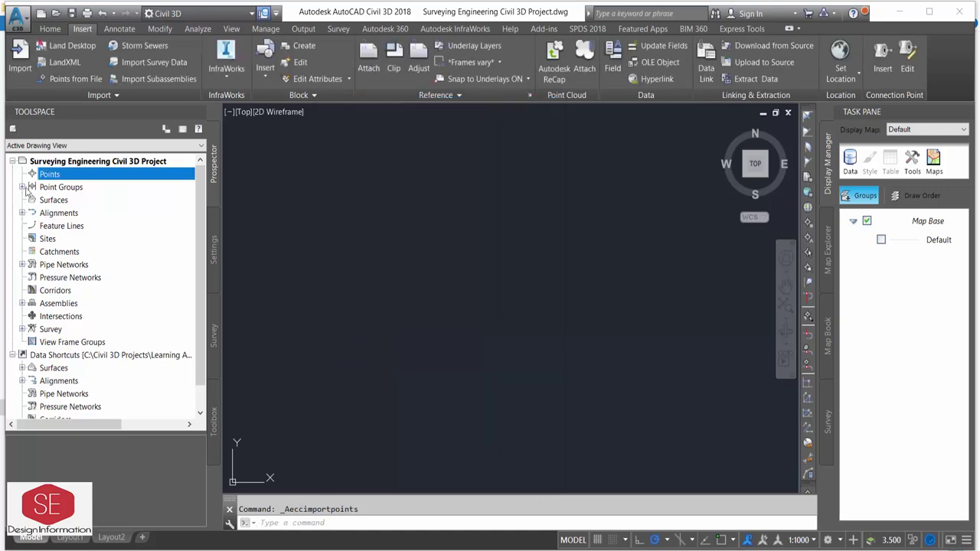
pyautogui.click(31, 186)
pyautogui.click(21, 187)
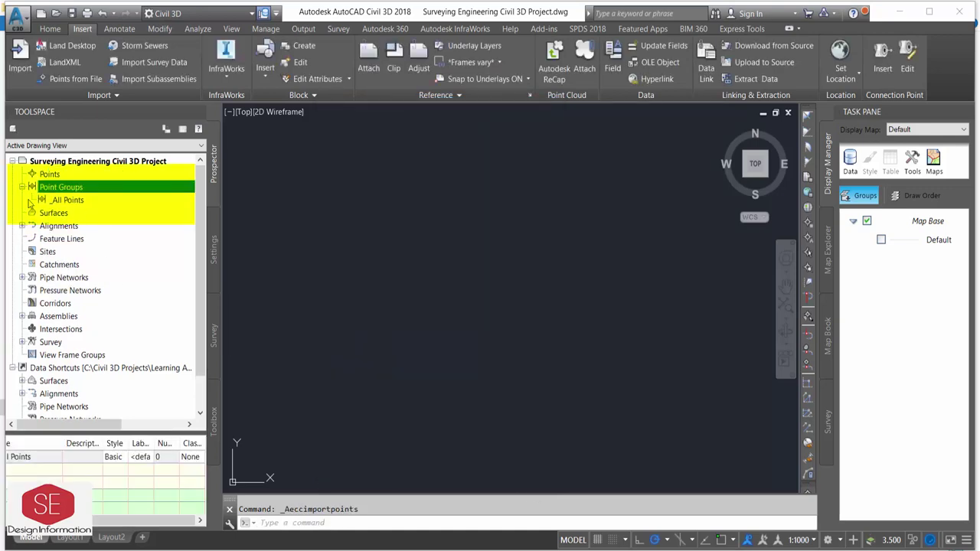
# - Create a new point group named Survey Data with the Basic point style
pyautogui.rightClick(70, 193)
pyautogui.click(96, 211)
pyautogui.write('Survey Dt')
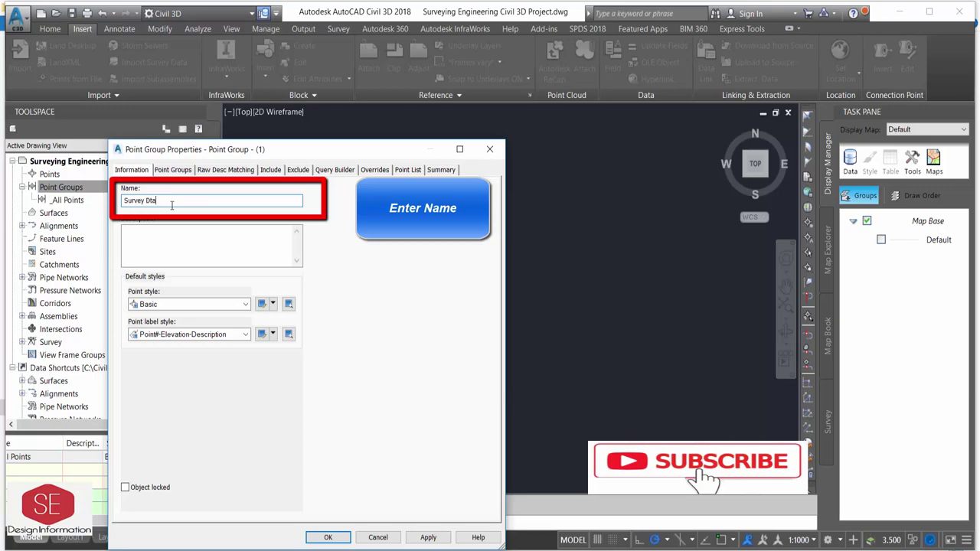
pyautogui.write('ata')
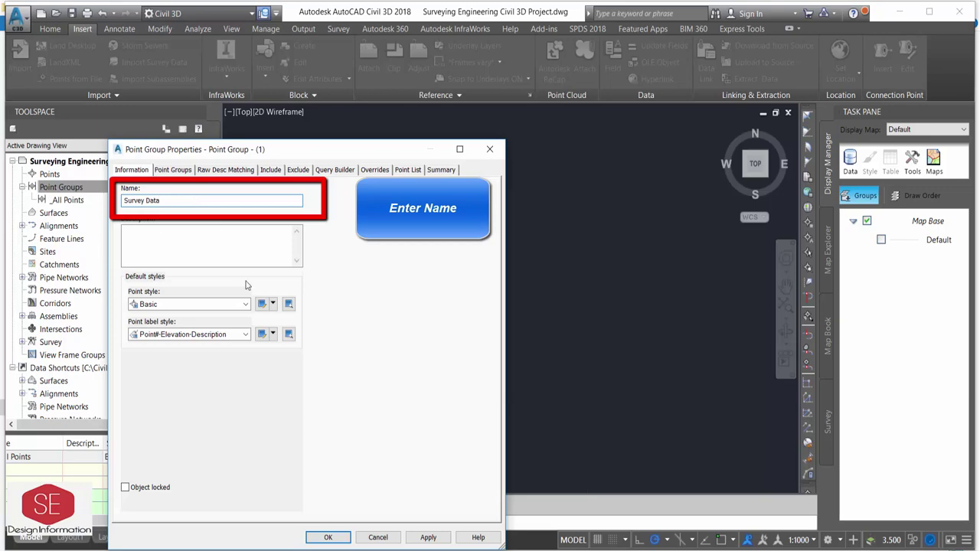
pyautogui.click(171, 174)
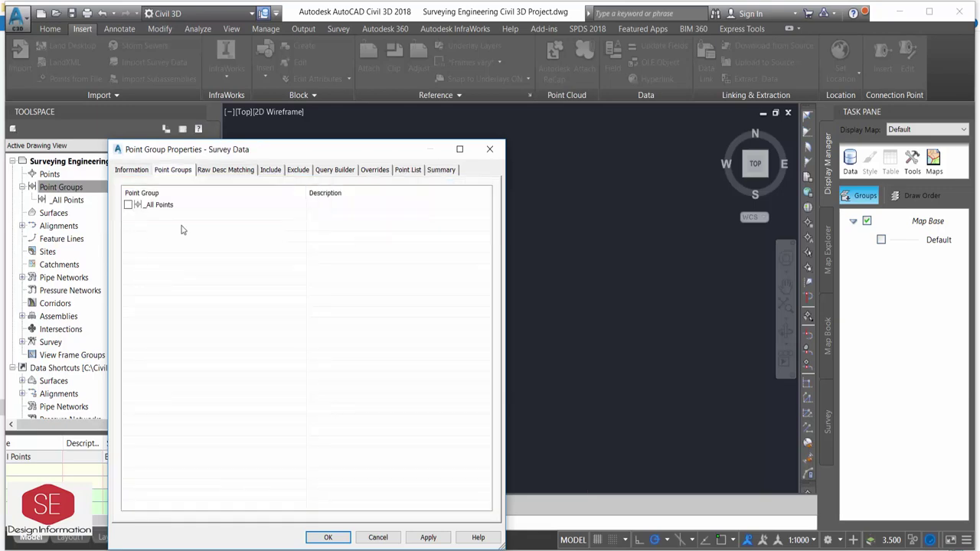
pyautogui.click(134, 173)
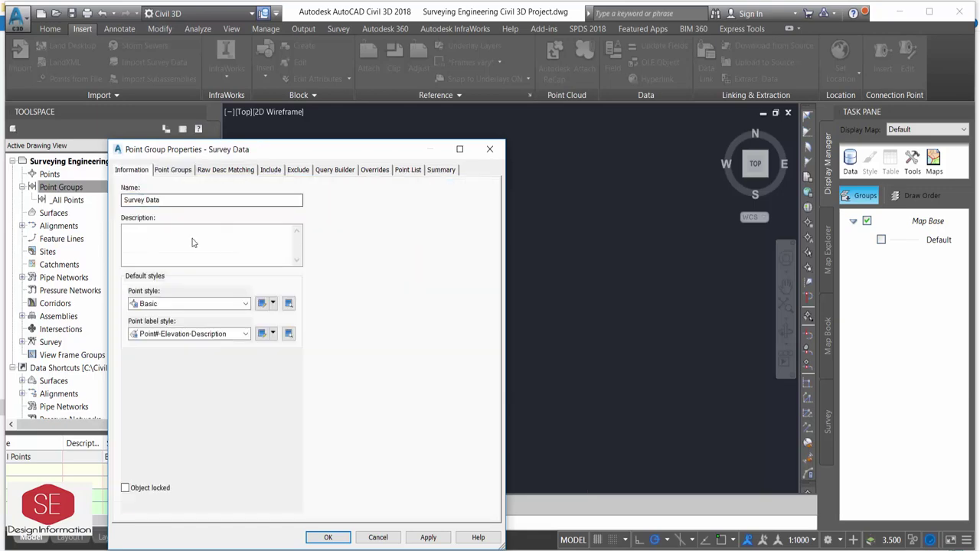
pyautogui.click(229, 305)
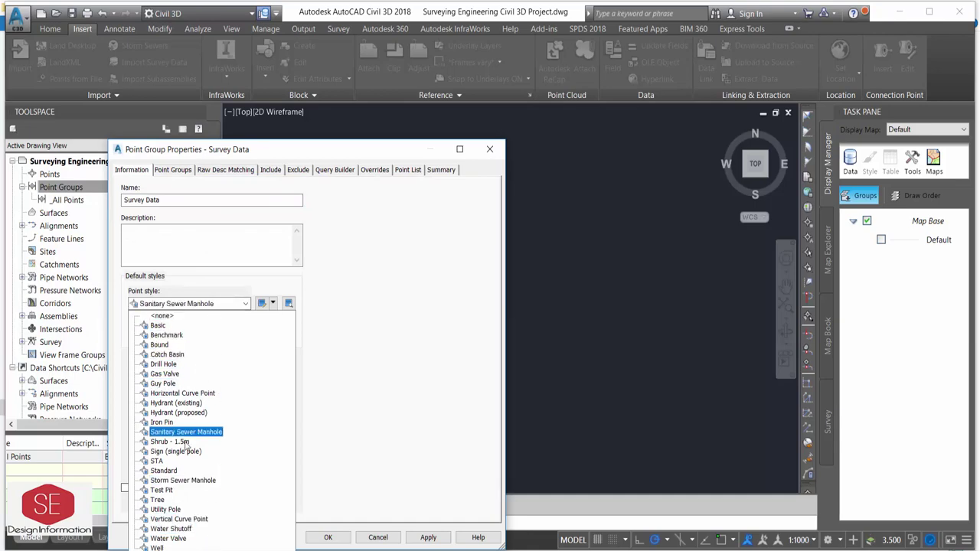
pyautogui.click(163, 324)
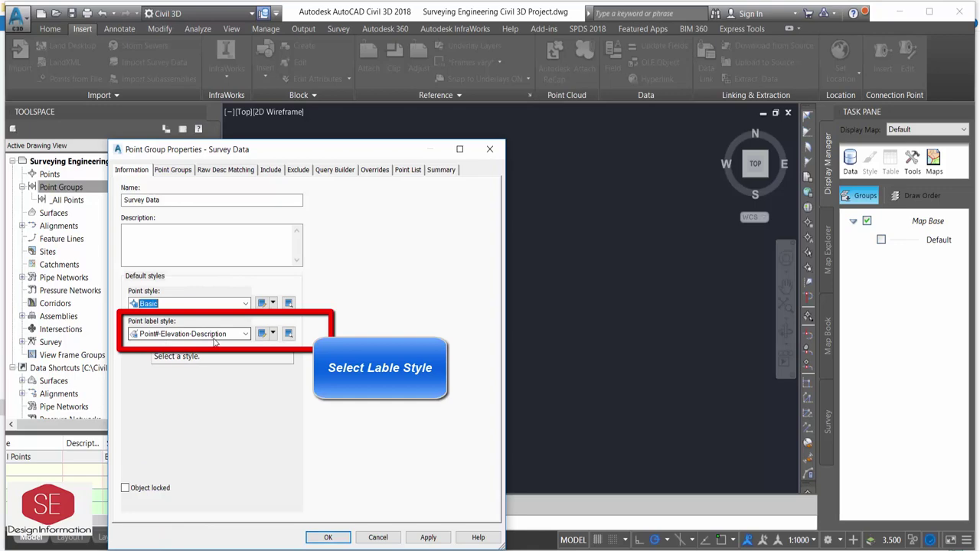
# - Give Survey Data the Point# and Description label style, create it, and select it
pyautogui.click(216, 337)
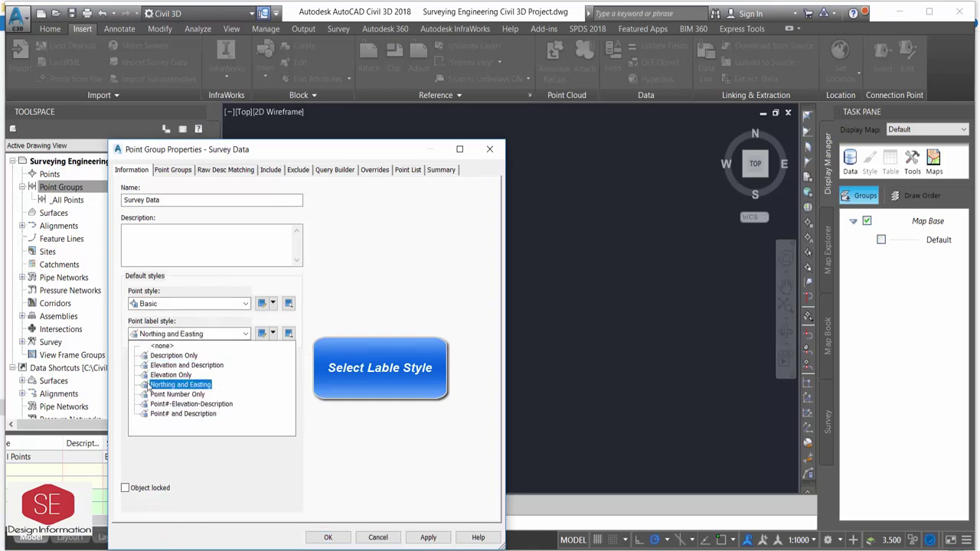
pyautogui.click(152, 414)
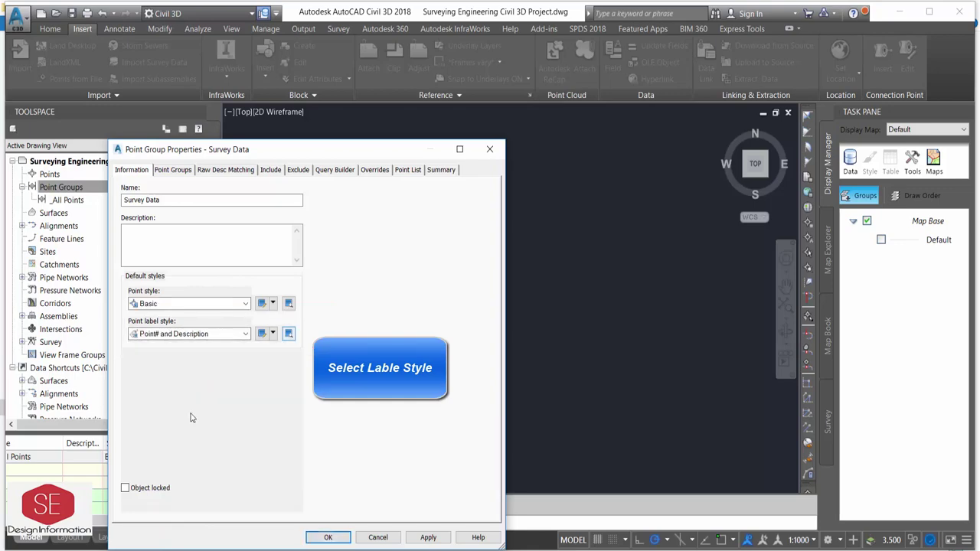
pyautogui.click(288, 333)
pyautogui.click(480, 376)
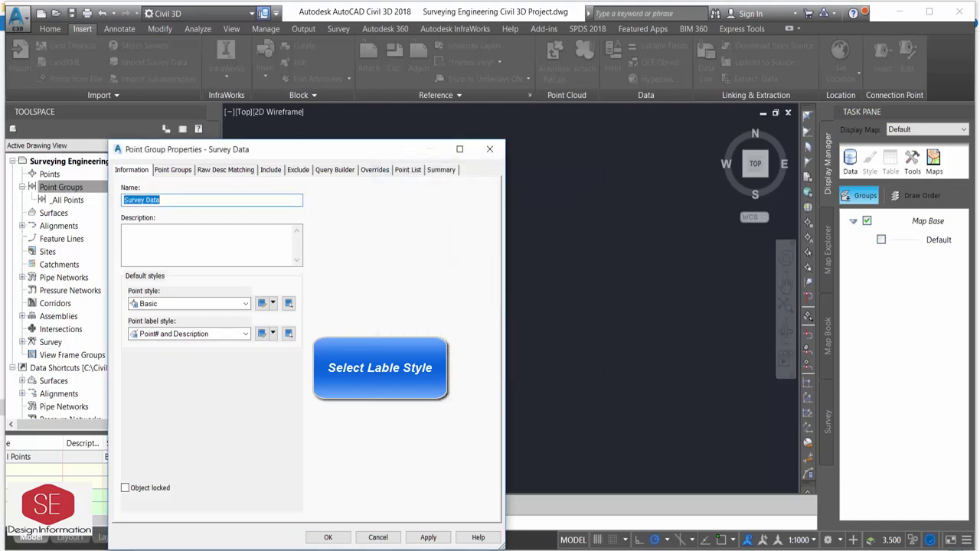
pyautogui.click(428, 537)
pyautogui.click(327, 537)
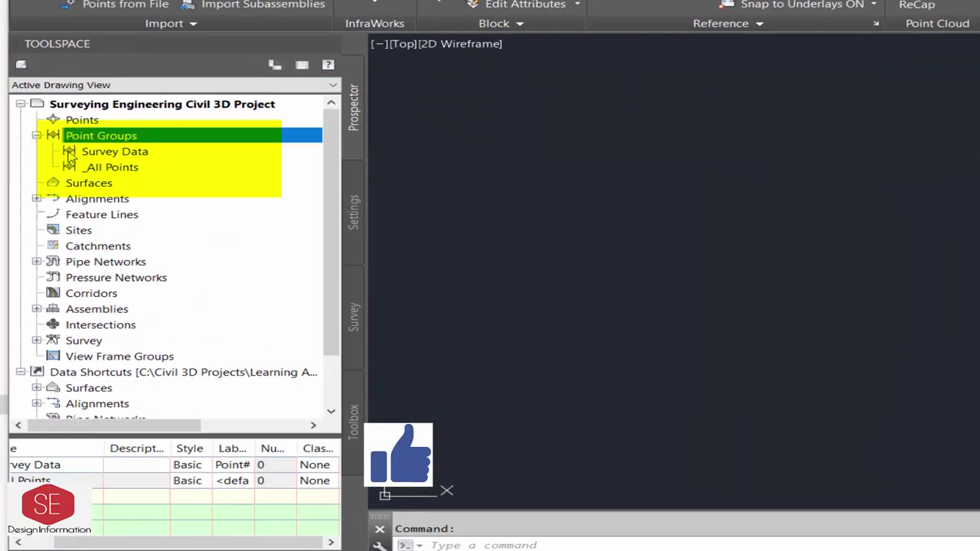
pyautogui.click(141, 153)
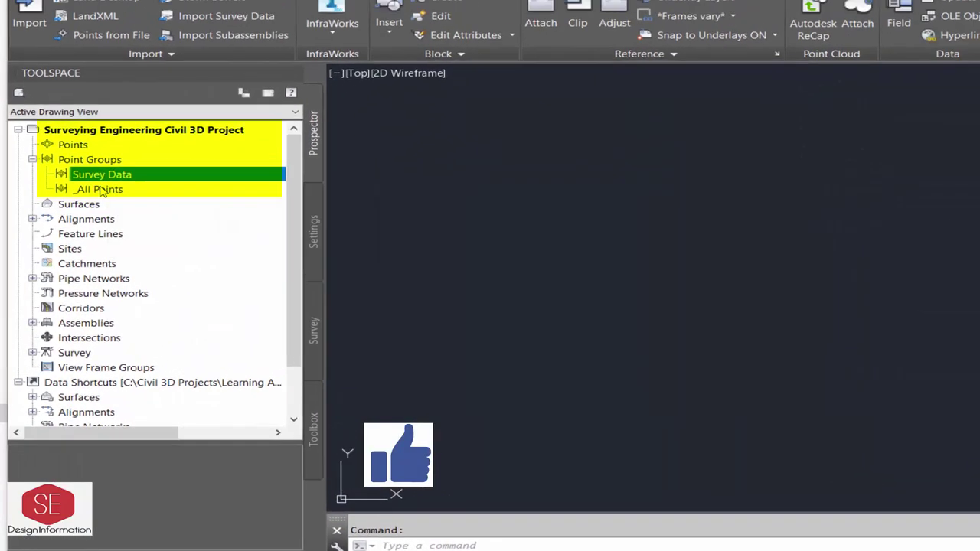
pyautogui.click(82, 81)
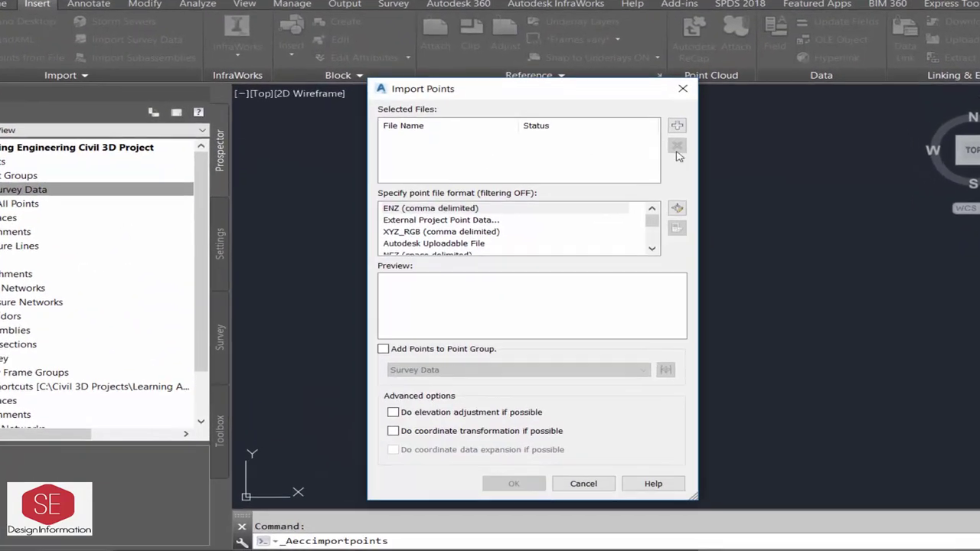
# - Load the Survey Data Civil 3D file and target the Survey Data point group
pyautogui.click(697, 114)
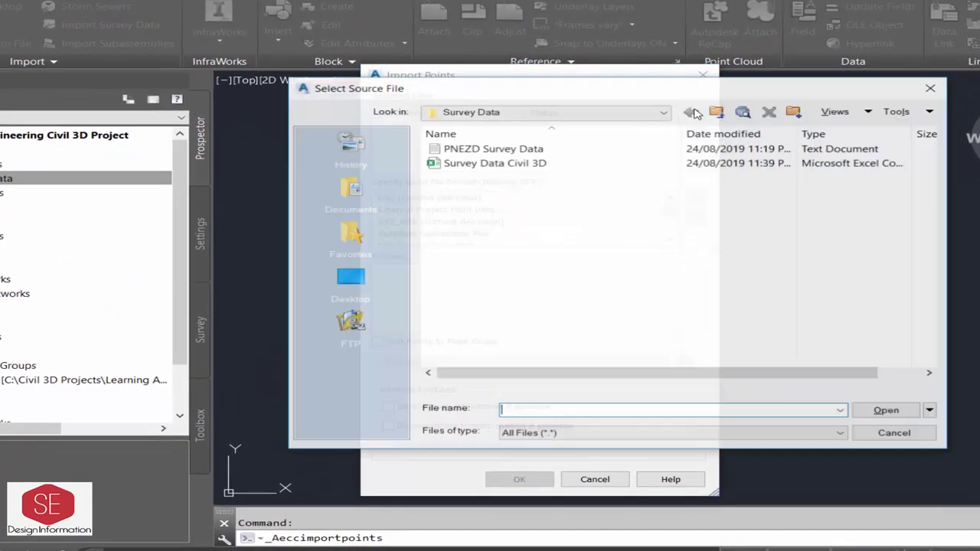
pyautogui.click(887, 411)
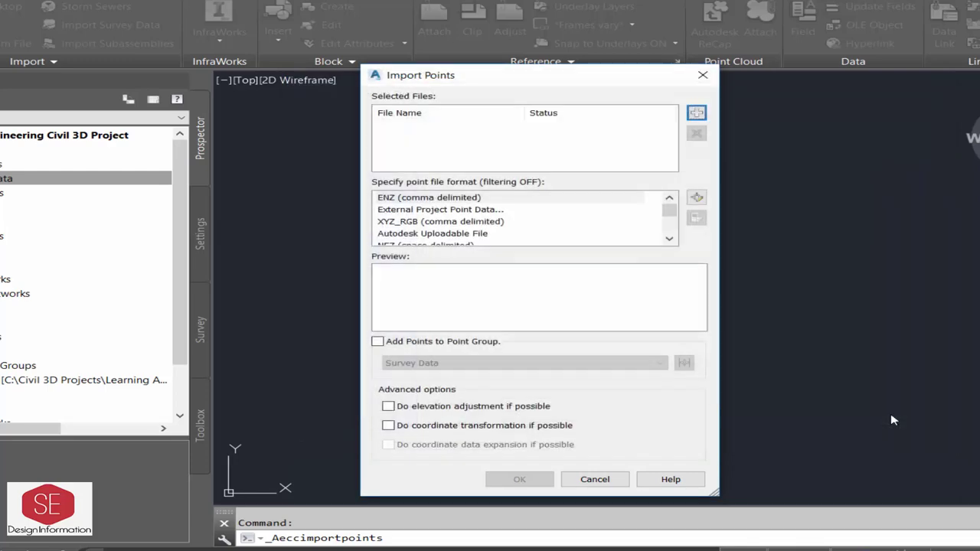
pyautogui.click(378, 341)
pyautogui.click(395, 365)
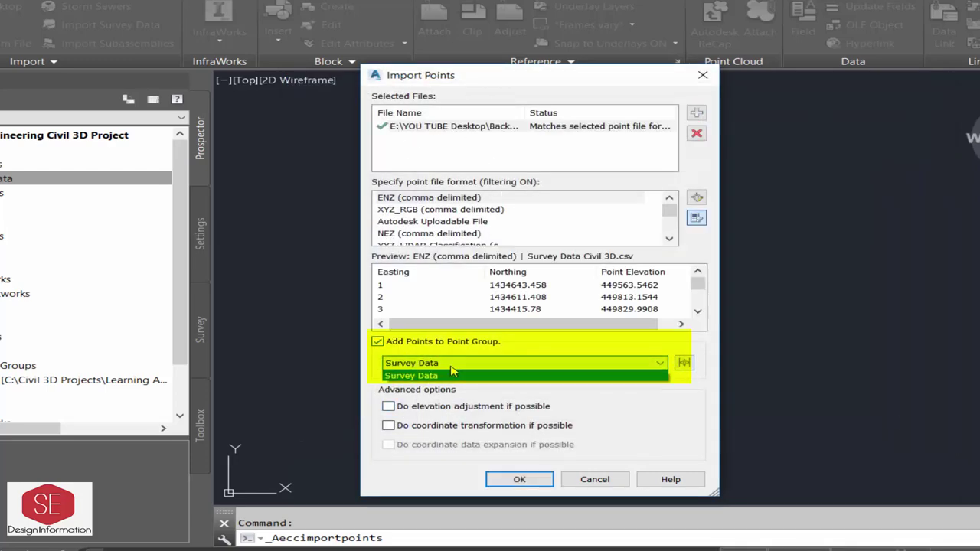
pyautogui.click(431, 375)
pyautogui.click(683, 363)
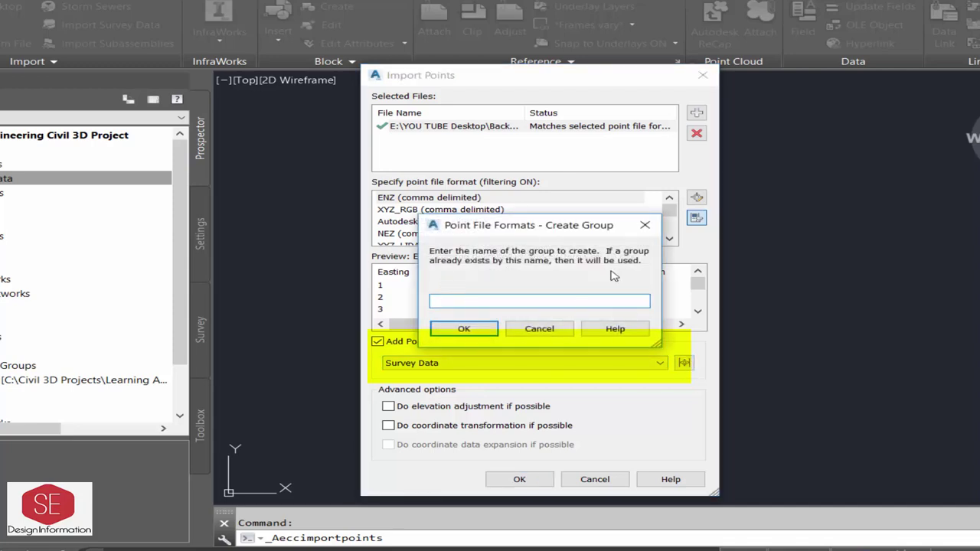
pyautogui.click(537, 329)
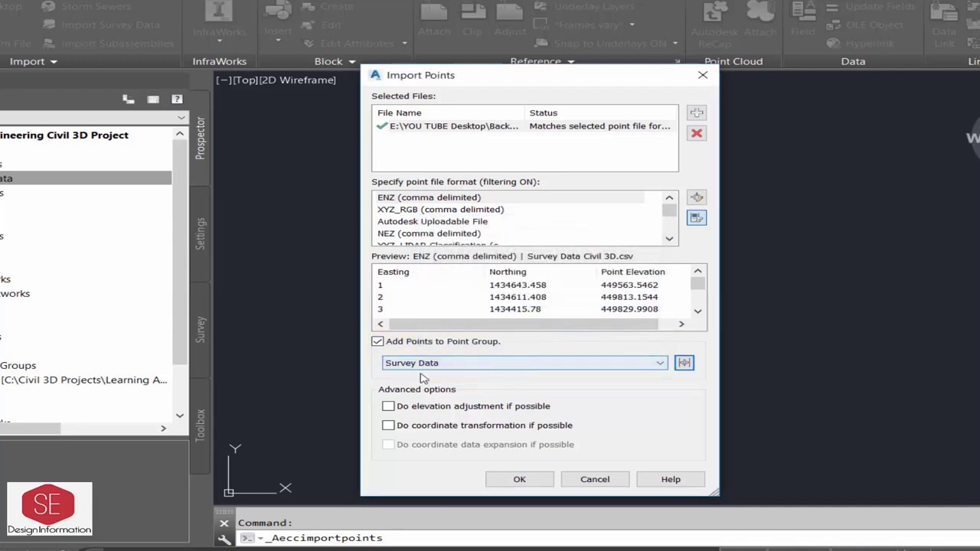
# - Import the points as PNEZD (comma delimited) and inspect point 5244
pyautogui.click(428, 234)
pyautogui.scroll(-2, 489, 222)
pyautogui.scroll(-2, 490, 222)
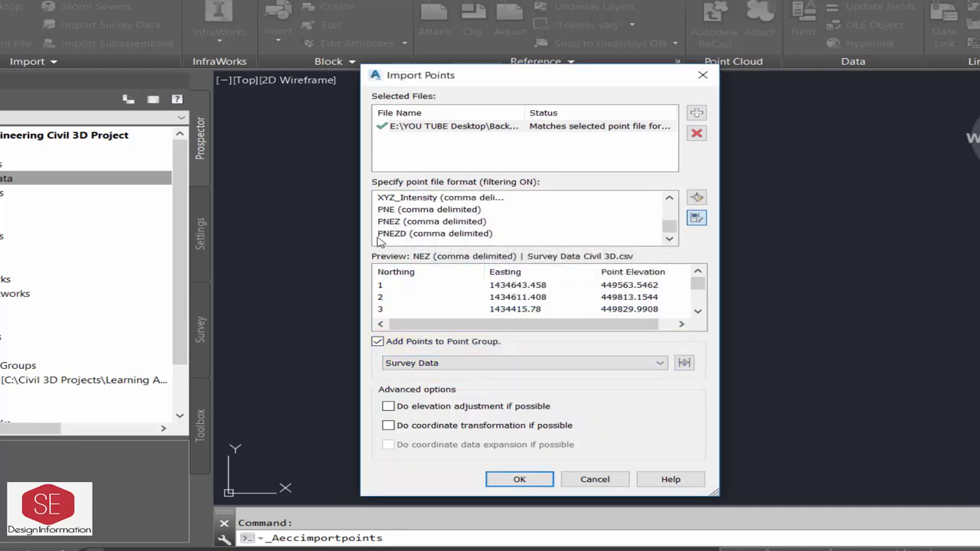
pyautogui.click(489, 233)
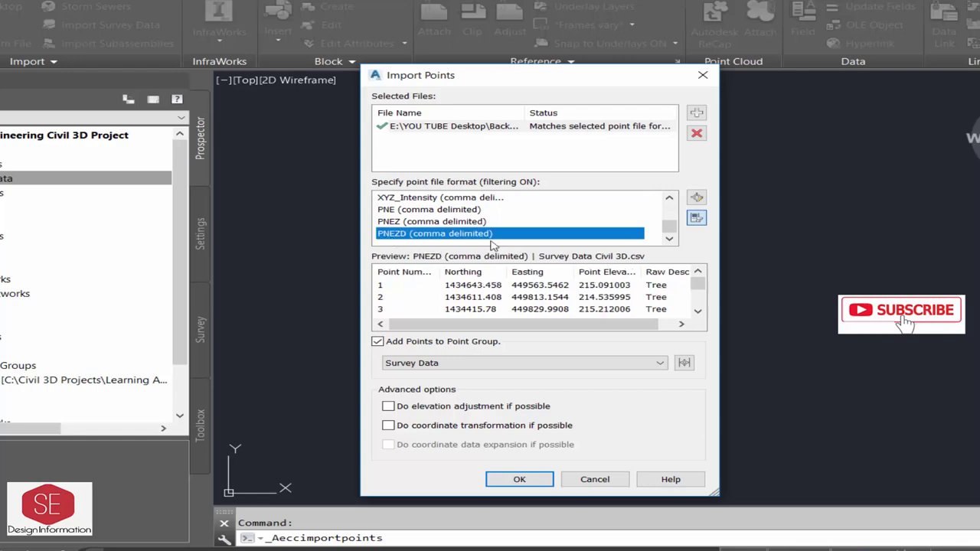
pyautogui.click(500, 482)
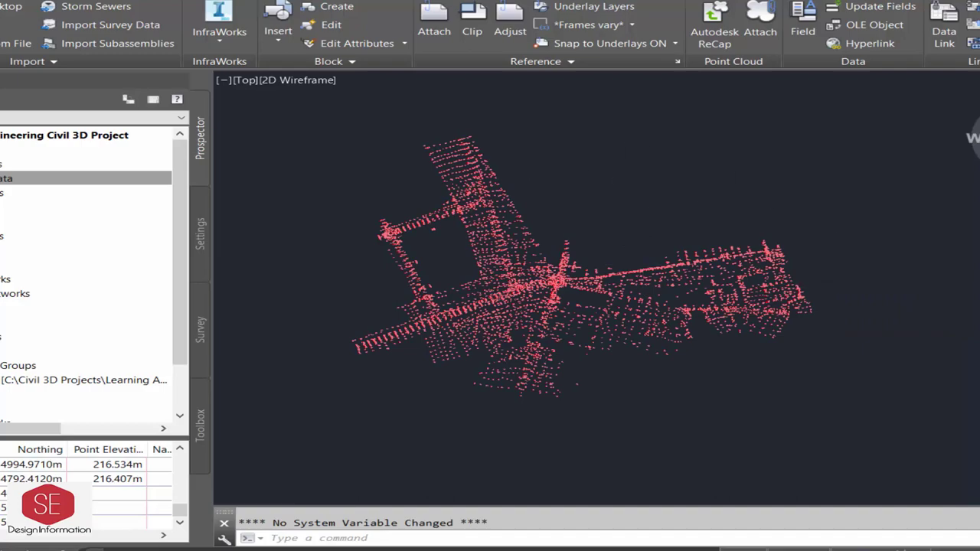
pyautogui.scroll(5, 806, 204)
pyautogui.scroll(5, 805, 204)
pyautogui.click(593, 236)
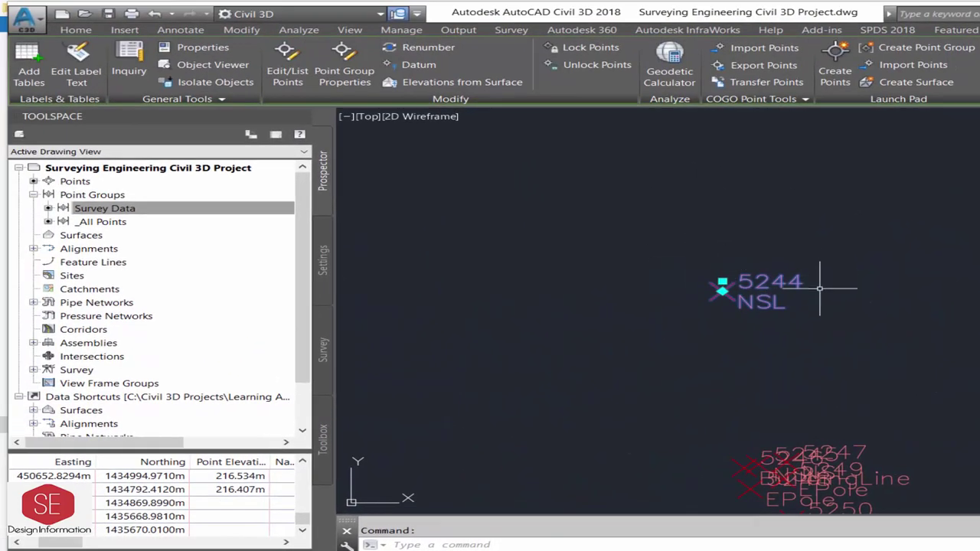
pyautogui.scroll(-2, 772, 297)
# - Open the Survey Data points in Panorama with Edit Points and zoom around the points
pyautogui.moveTo(912, 395); pyautogui.dragTo(626, 411, button='middle')
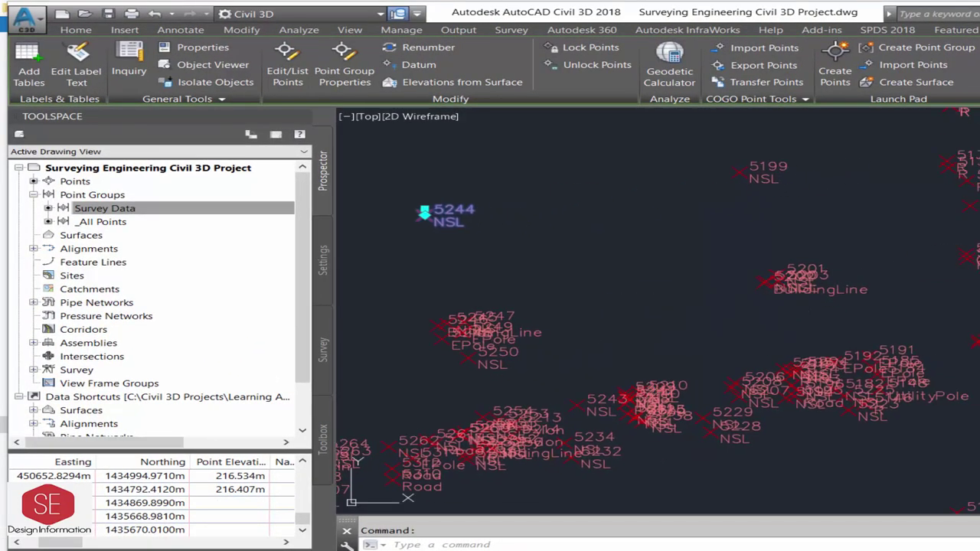
pyautogui.click(138, 209)
pyautogui.rightClick(138, 208)
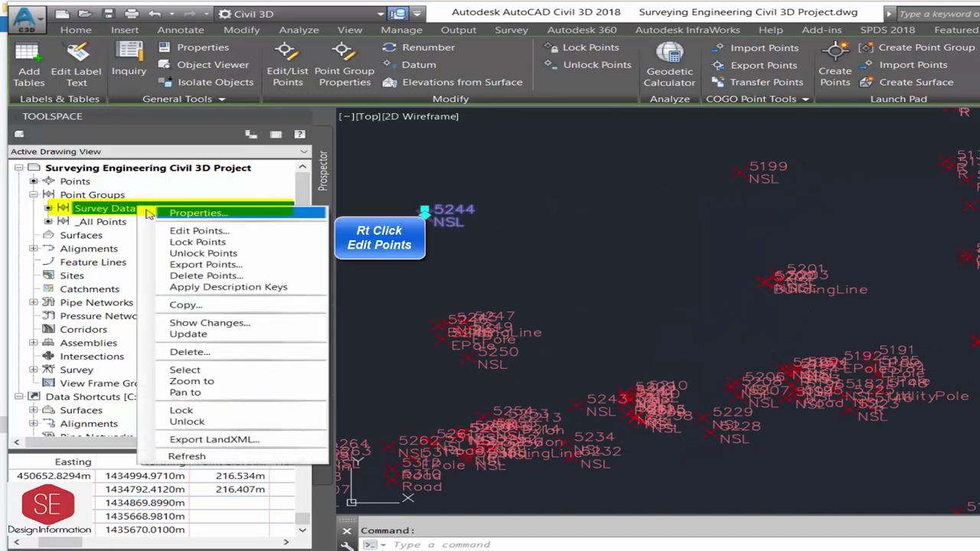
pyautogui.click(192, 232)
pyautogui.moveTo(348, 153)
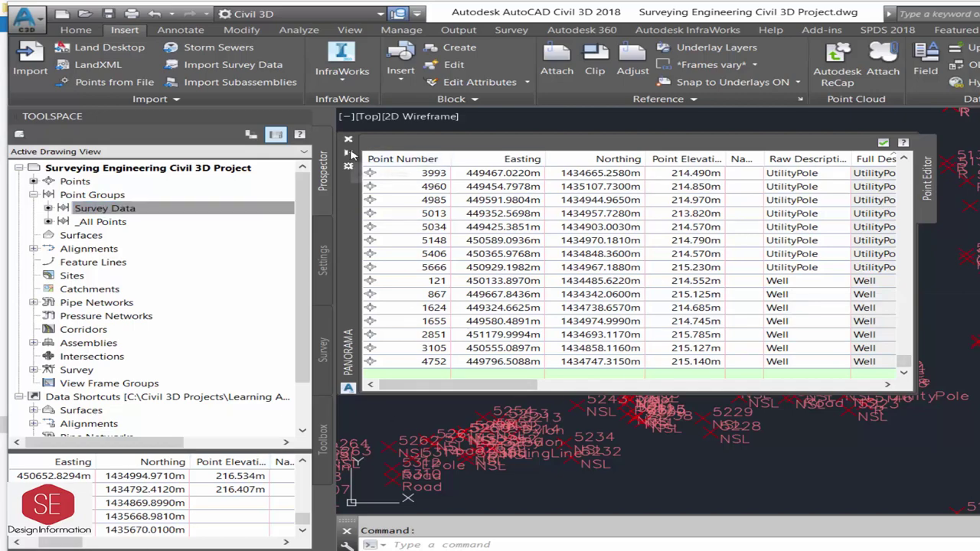
pyautogui.scroll(-5, 624, 387)
pyautogui.scroll(3, 727, 245)
pyautogui.scroll(3, 727, 245)
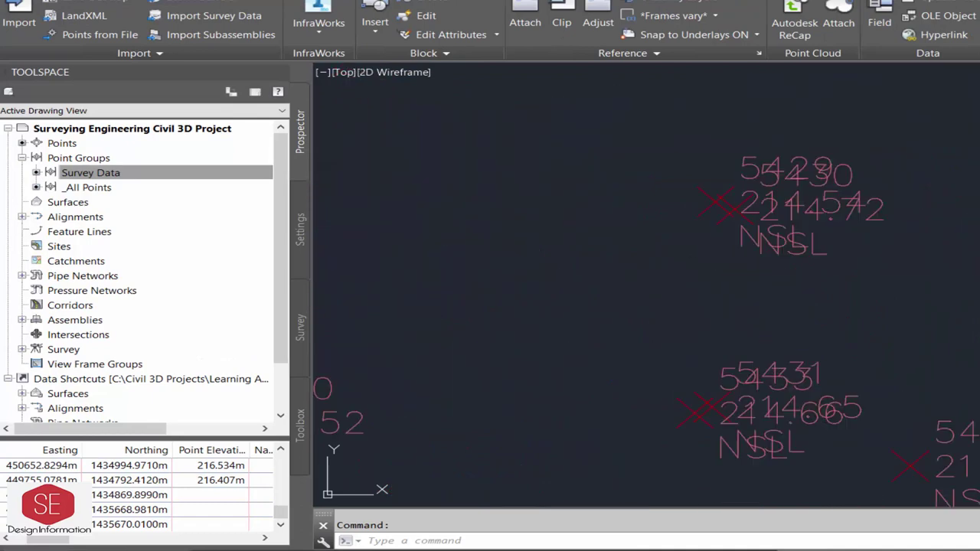
pyautogui.scroll(2, 727, 245)
pyautogui.scroll(-2, 650, 377)
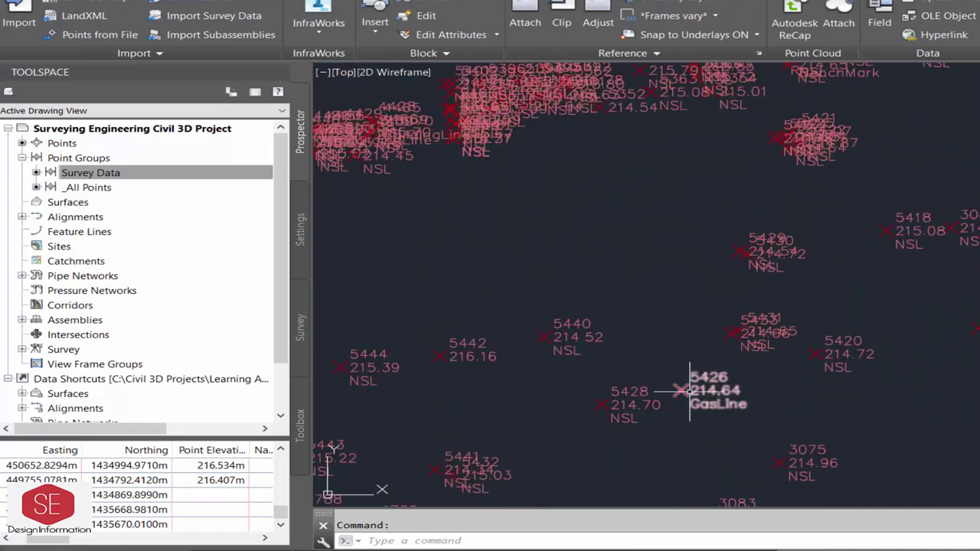
# - Edit the Point#-Elevation-Description label style, keep layer V-NODE-TEXT, and view its Layout components
pyautogui.click(301, 238)
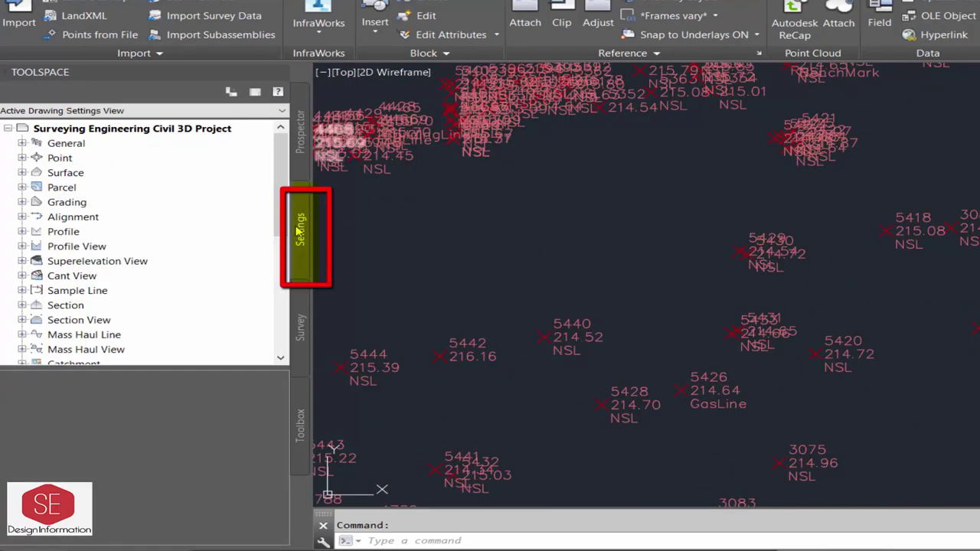
pyautogui.click(22, 157)
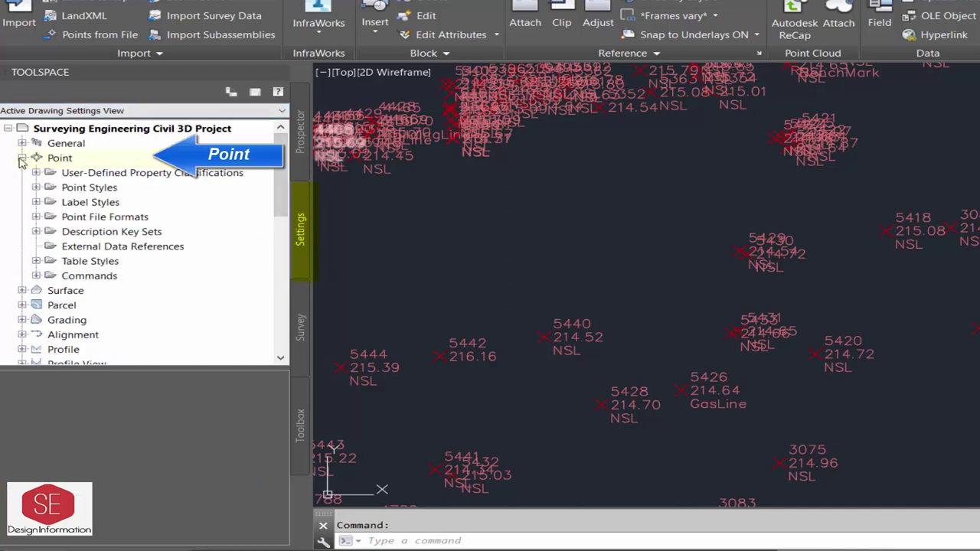
pyautogui.doubleClick(82, 203)
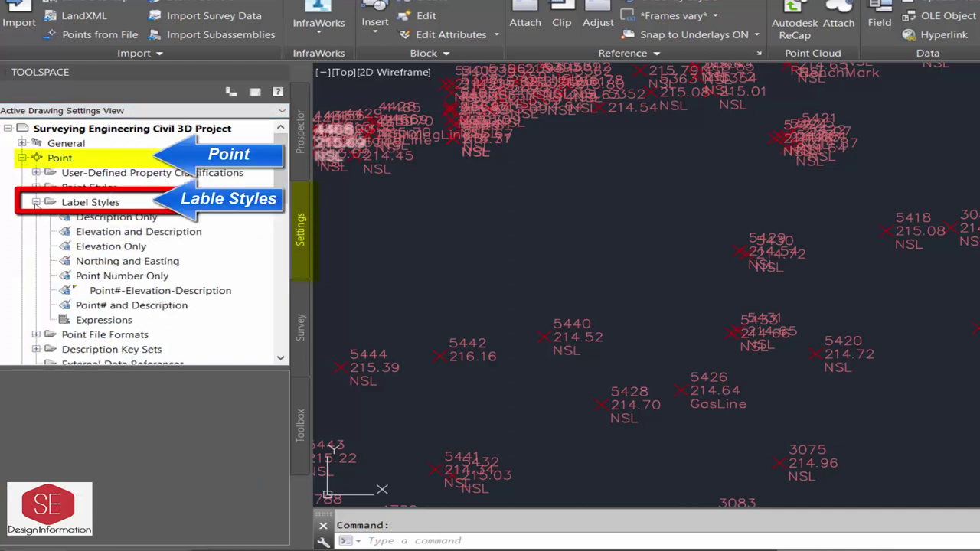
pyautogui.click(161, 291)
pyautogui.doubleClick(160, 289)
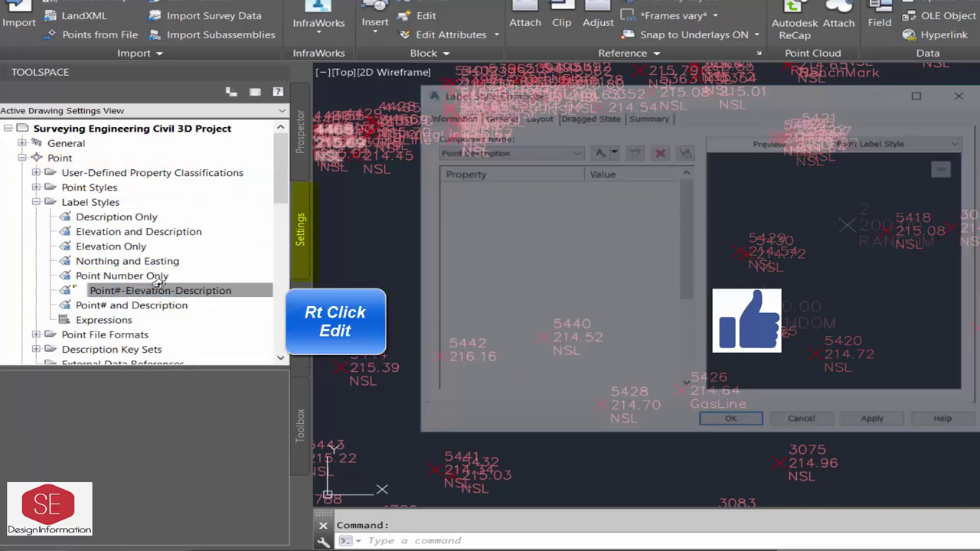
pyautogui.click(446, 117)
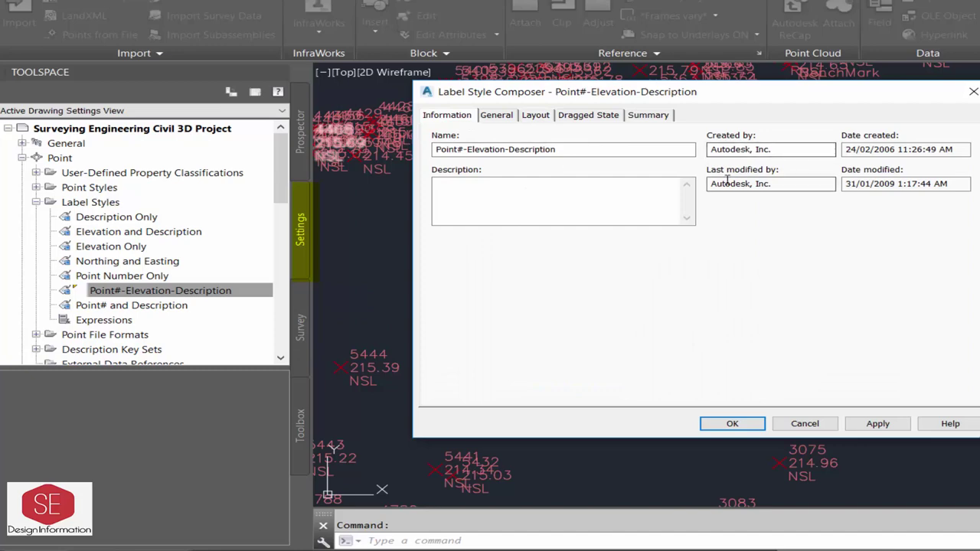
pyautogui.click(505, 117)
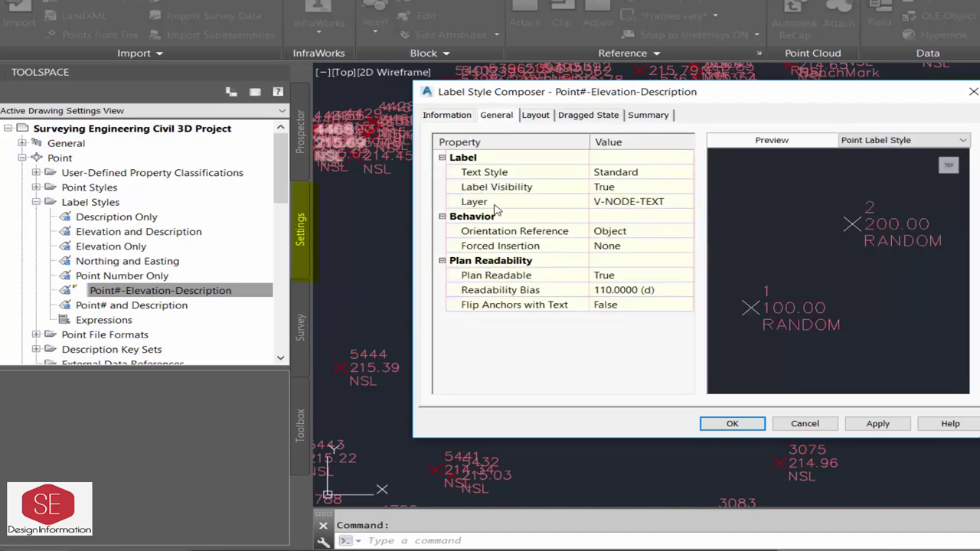
pyautogui.click(684, 202)
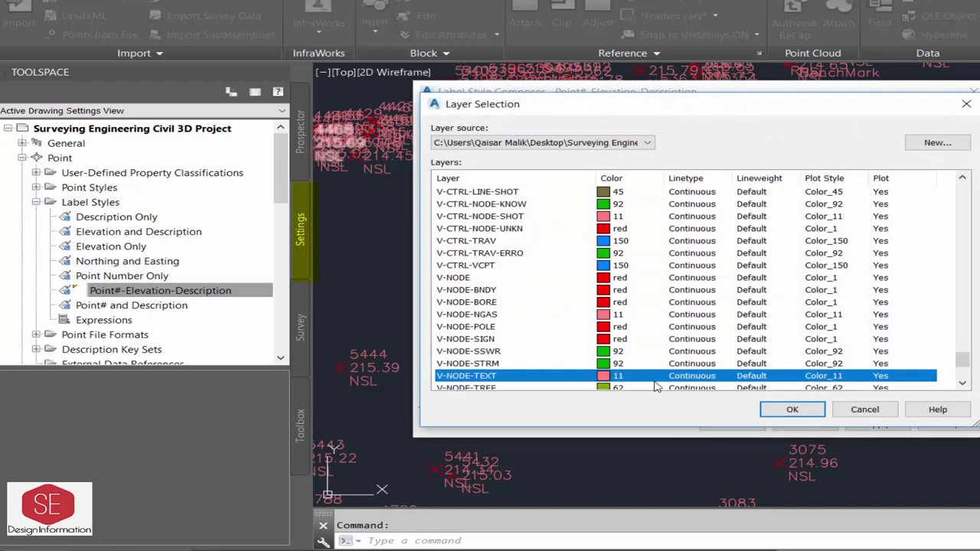
pyautogui.click(792, 408)
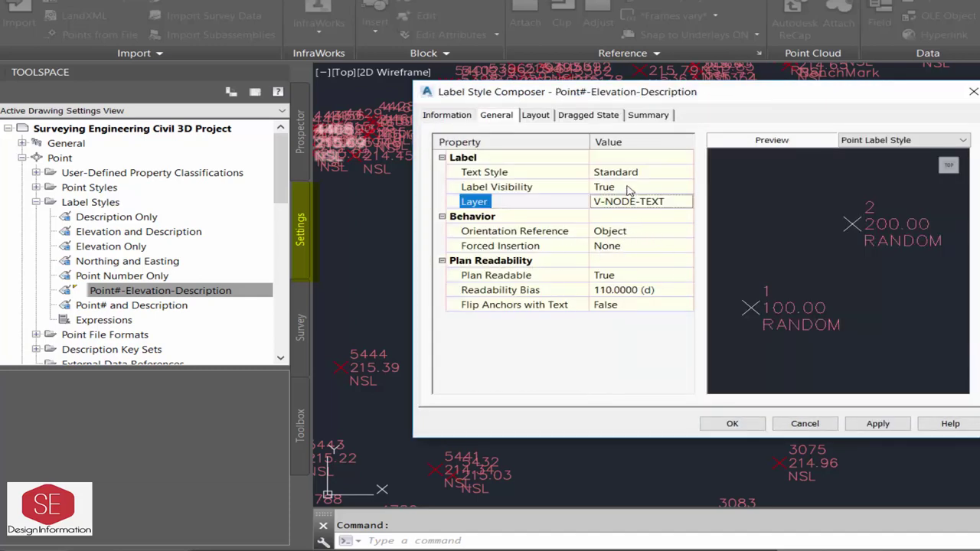
pyautogui.click(540, 115)
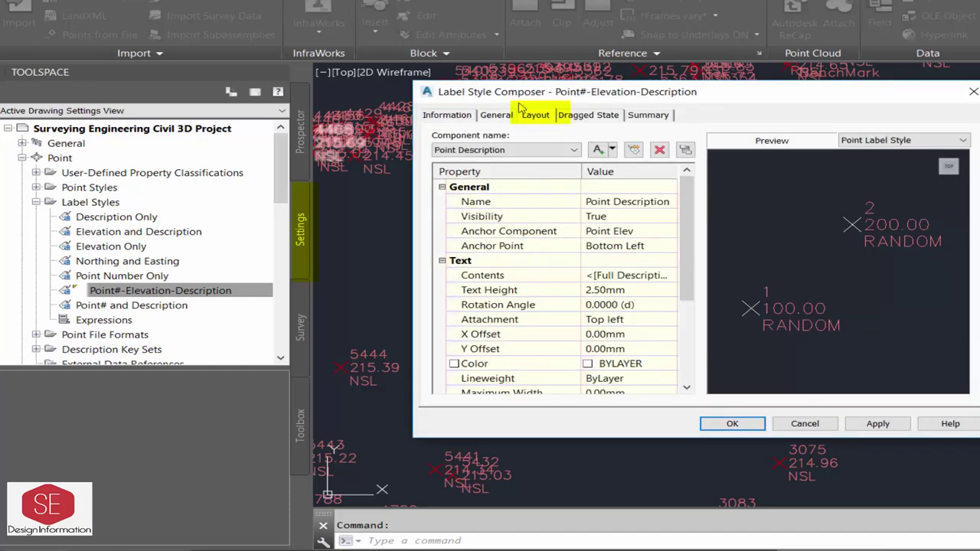
# - Cycle through the label components and select the Point Description component
pyautogui.click(455, 152)
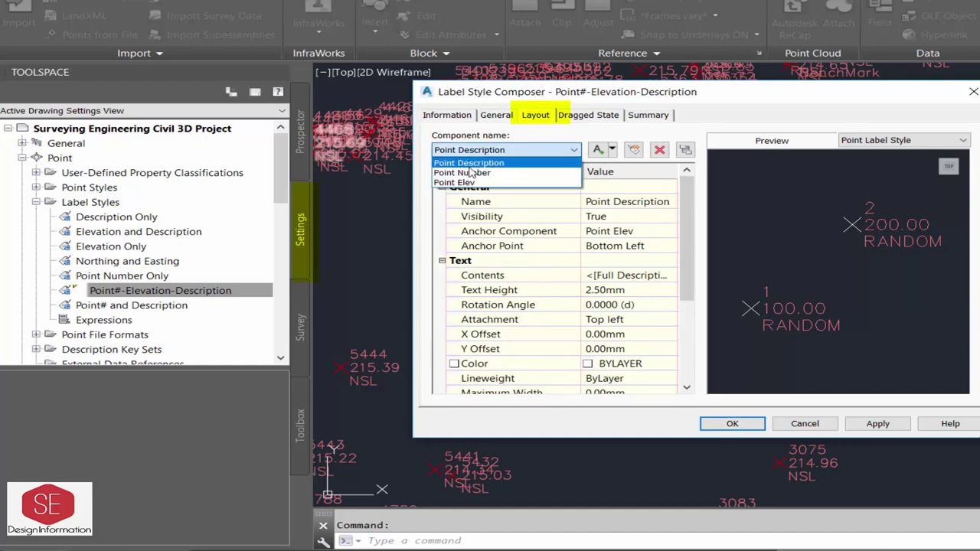
pyautogui.click(461, 173)
pyautogui.click(482, 150)
pyautogui.click(489, 182)
pyautogui.click(482, 150)
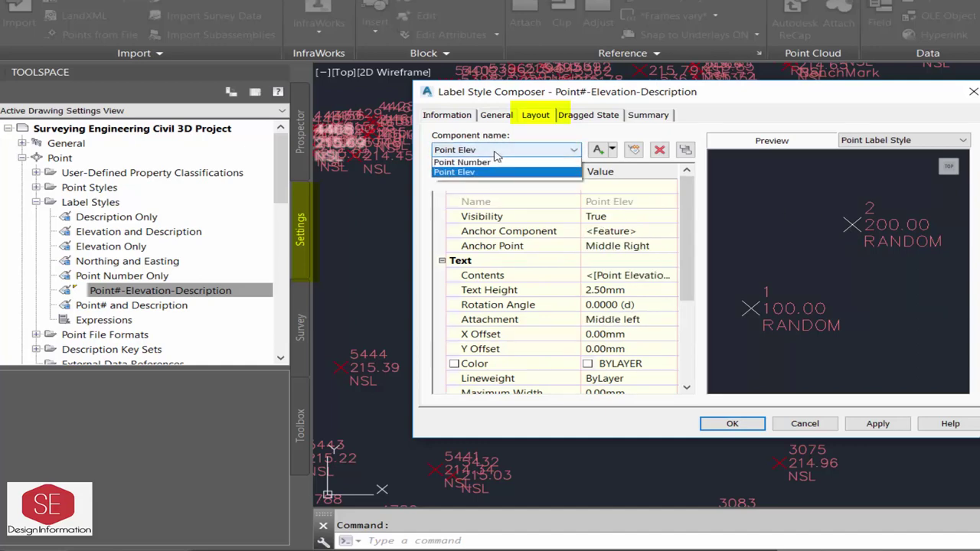
pyautogui.click(481, 161)
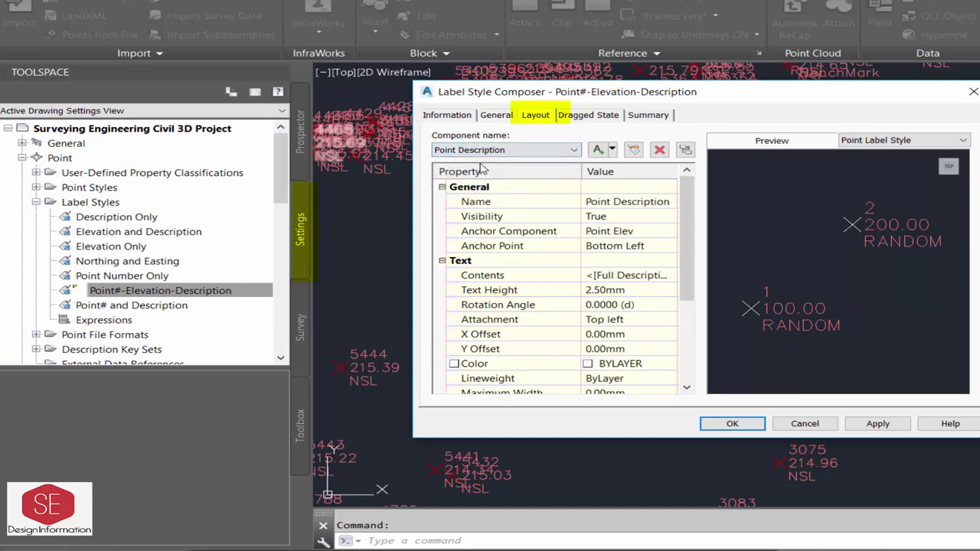
# - Anchor the description to Point Elev, trying Top Right and Middle Right before settling on Bottom Left
pyautogui.click(610, 232)
pyautogui.click(607, 260)
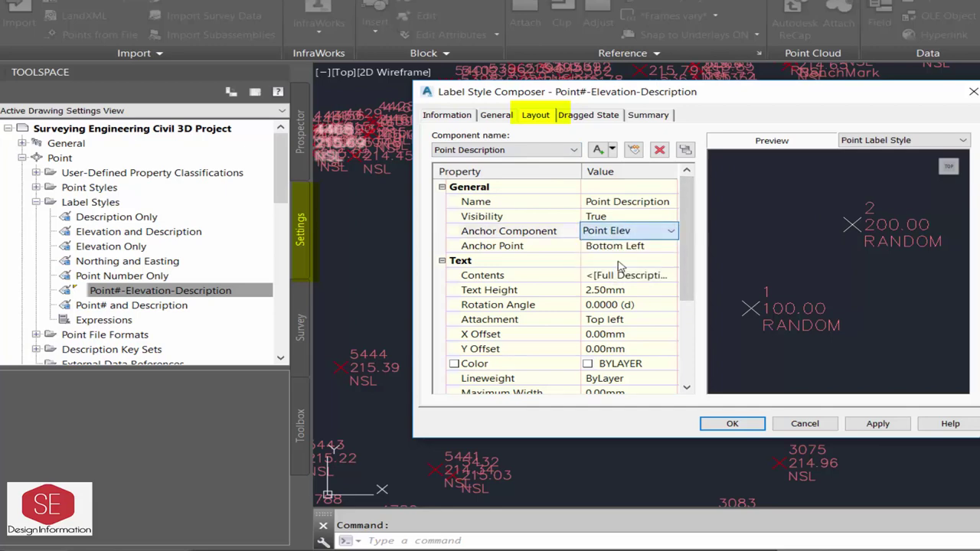
pyautogui.click(627, 246)
pyautogui.click(671, 246)
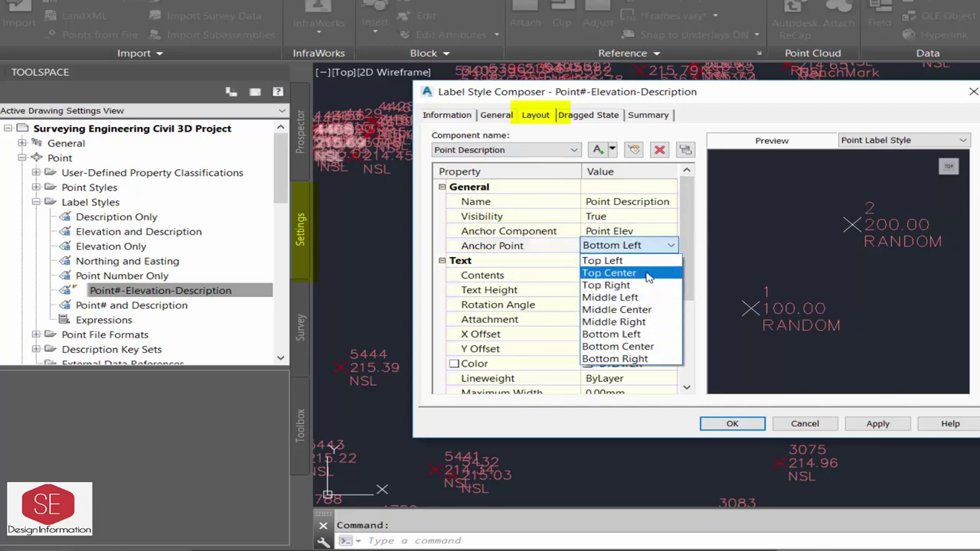
pyautogui.click(655, 284)
pyautogui.click(628, 246)
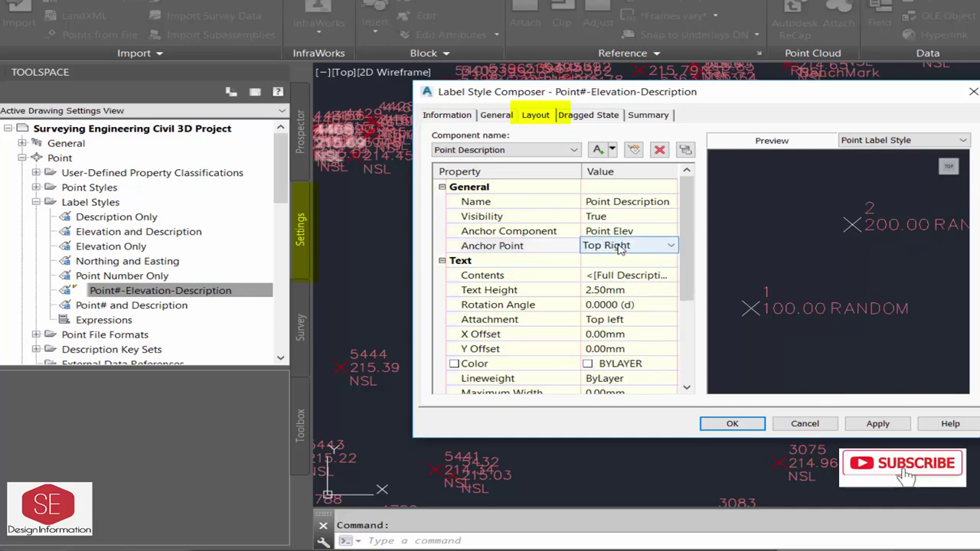
pyautogui.click(670, 246)
pyautogui.click(621, 322)
pyautogui.click(628, 245)
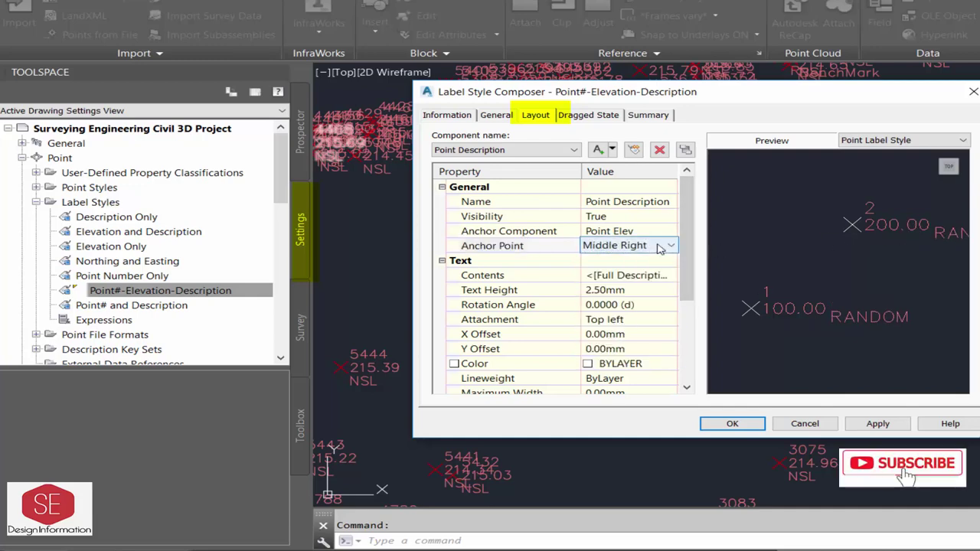
pyautogui.click(671, 246)
pyautogui.click(639, 337)
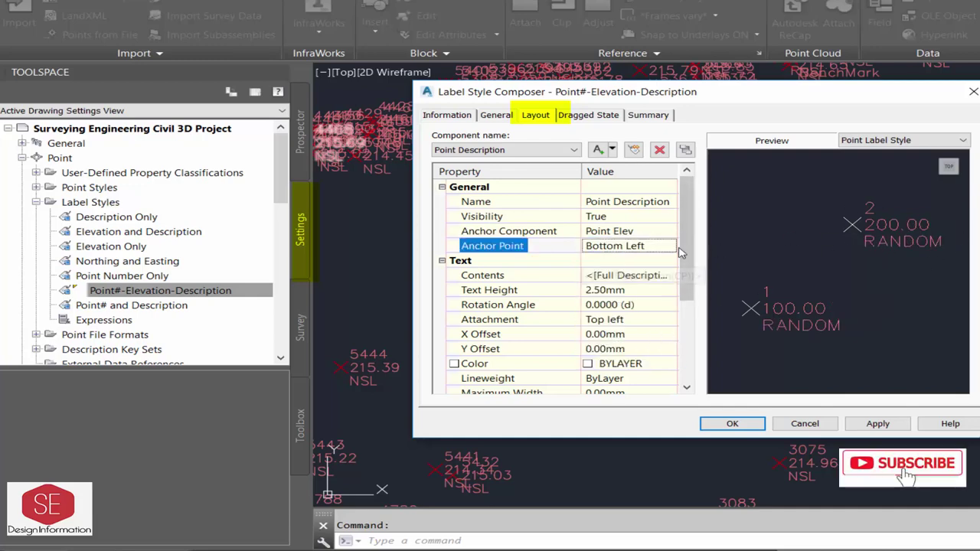
# - Open the description's Contents editor and close it without changes
pyautogui.click(663, 277)
pyautogui.click(669, 276)
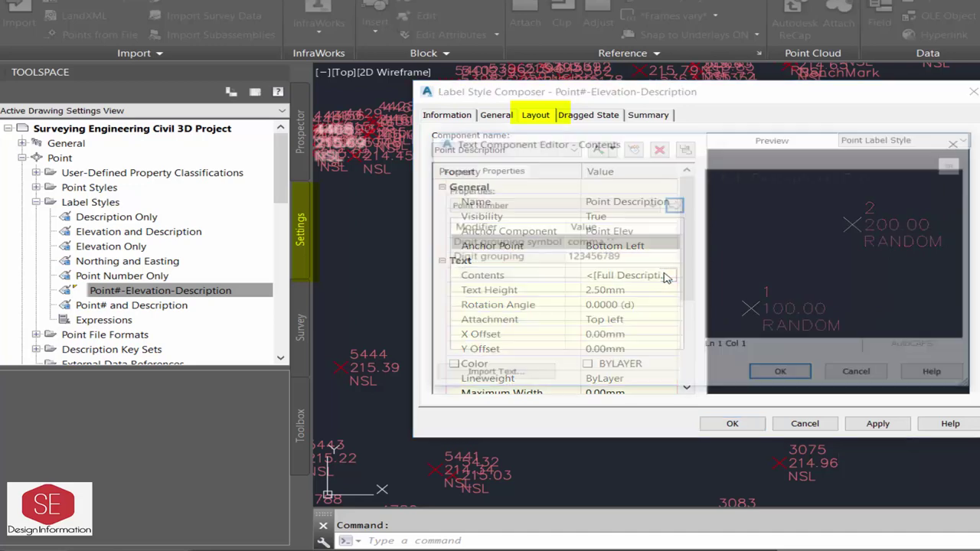
pyautogui.click(782, 374)
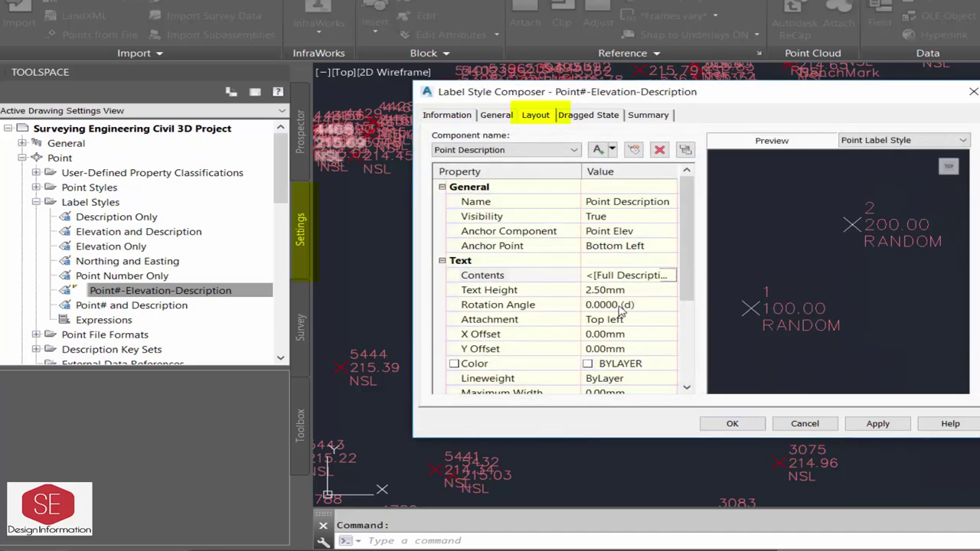
pyautogui.click(595, 290)
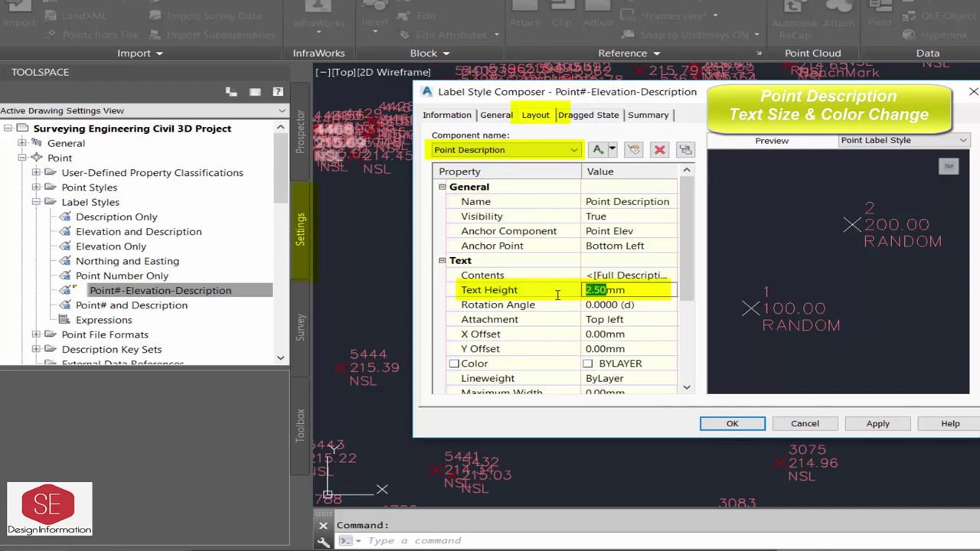
# - Make the Point Description text 2.00mm high and green
pyautogui.click(603, 322)
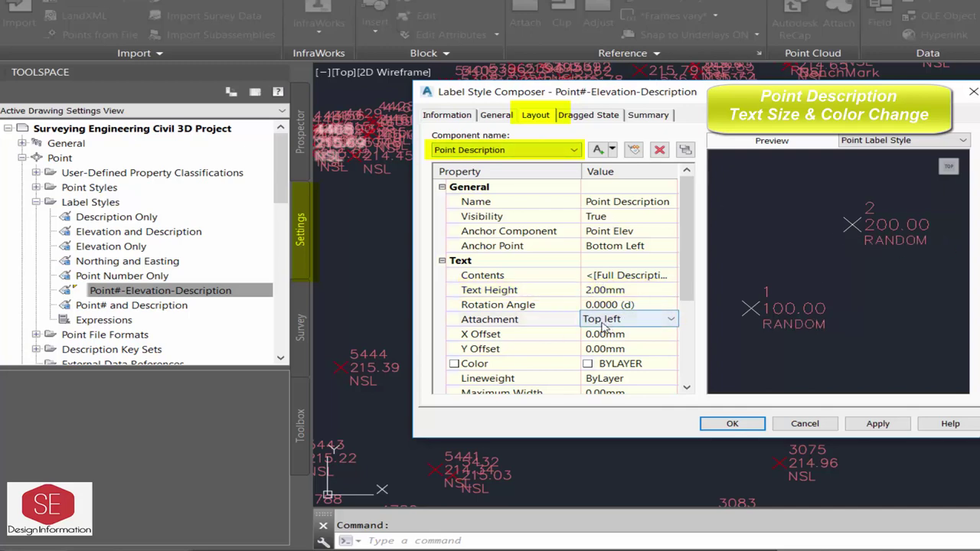
pyautogui.click(595, 367)
pyautogui.click(667, 365)
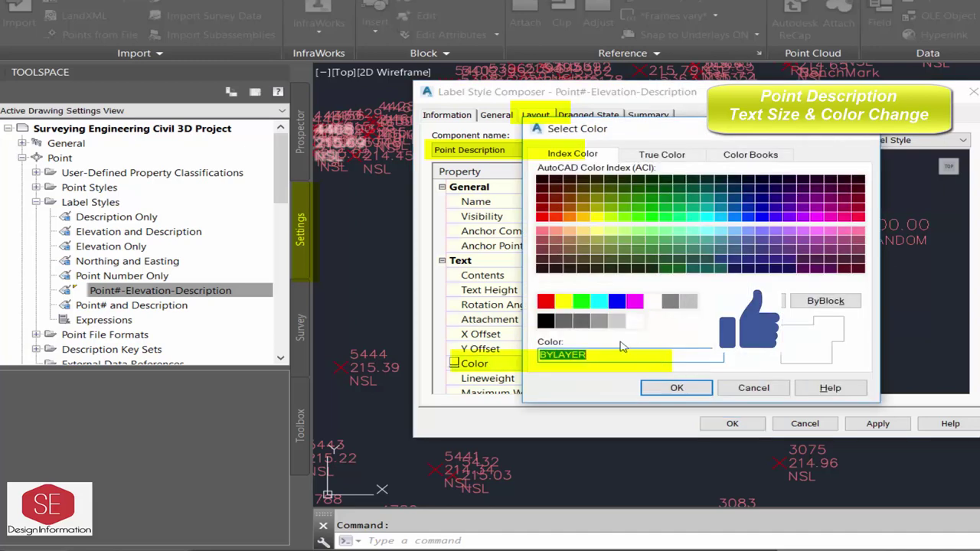
pyautogui.click(583, 303)
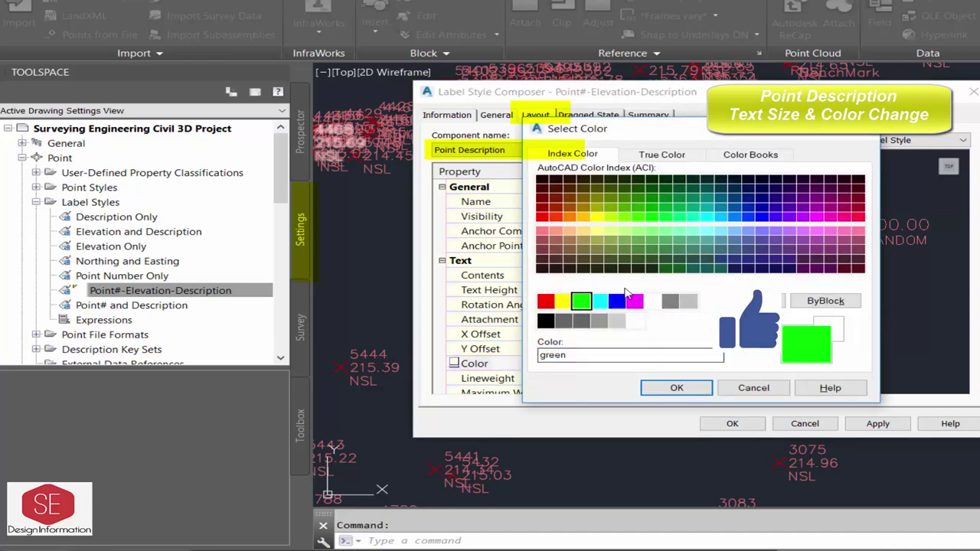
pyautogui.click(679, 391)
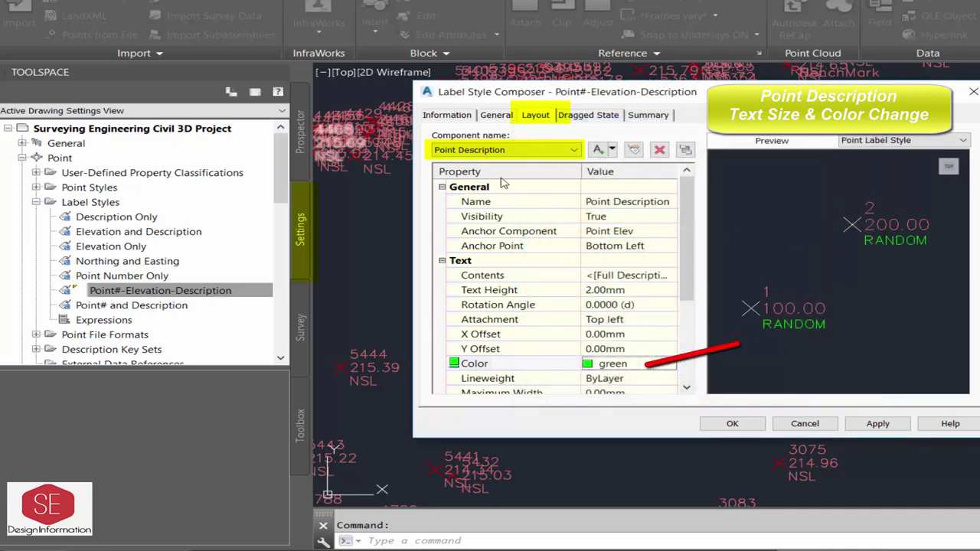
# - Make the Point Number text 2.00mm high and magenta, then apply the changes
pyautogui.click(485, 150)
pyautogui.click(470, 173)
pyautogui.click(540, 290)
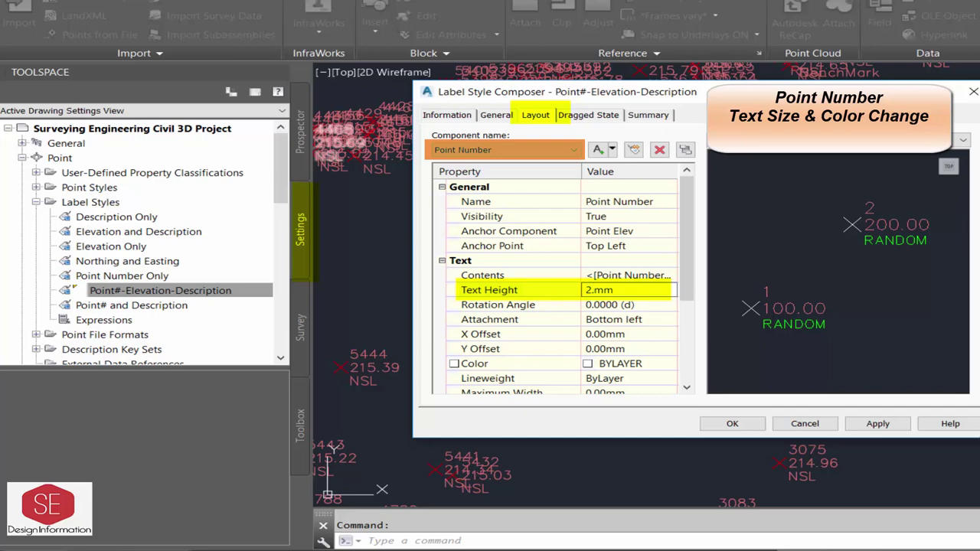
pyautogui.press('Return')
pyautogui.click(628, 363)
pyautogui.click(673, 367)
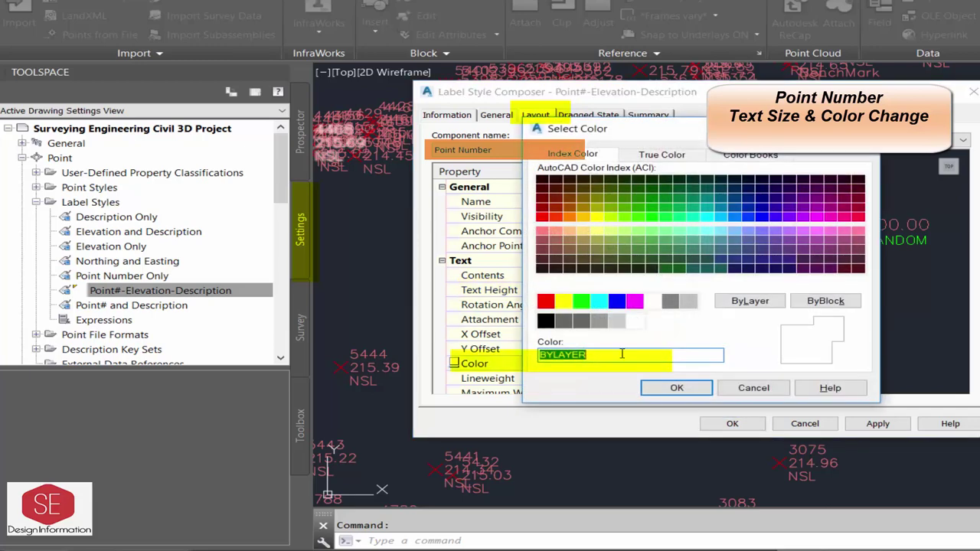
pyautogui.click(635, 300)
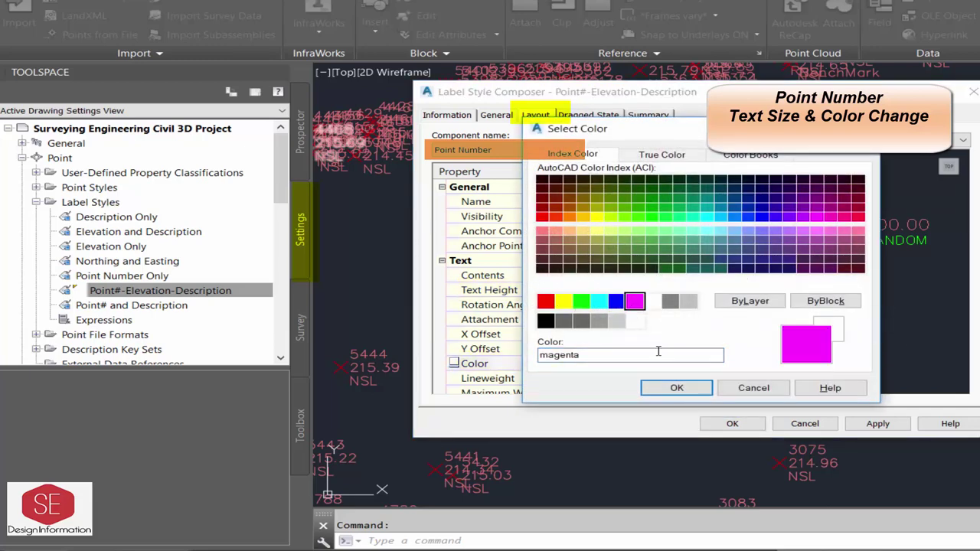
pyautogui.click(676, 388)
pyautogui.click(878, 422)
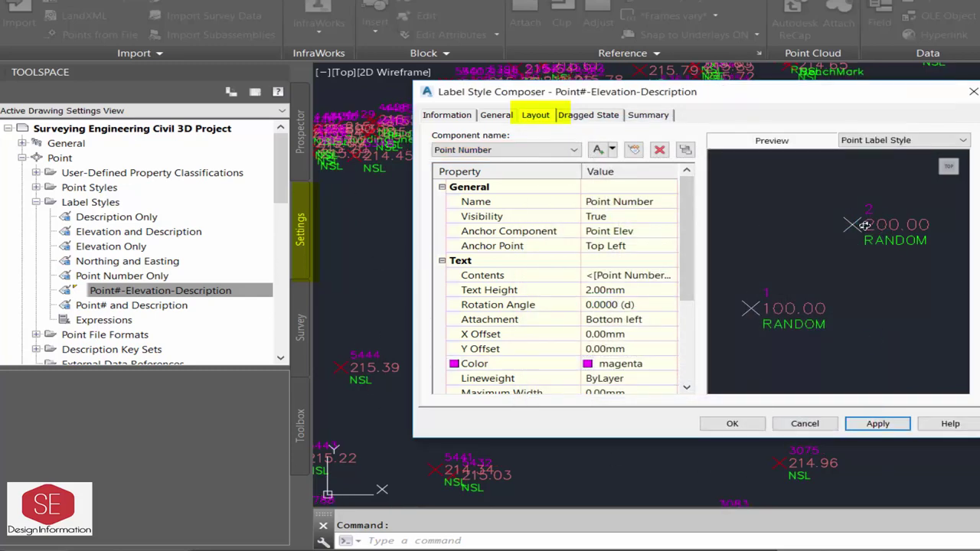
# - Make the Point Elev text 2.00mm high and red, then save the style with OK
pyautogui.click(490, 150)
pyautogui.click(475, 180)
pyautogui.click(605, 290)
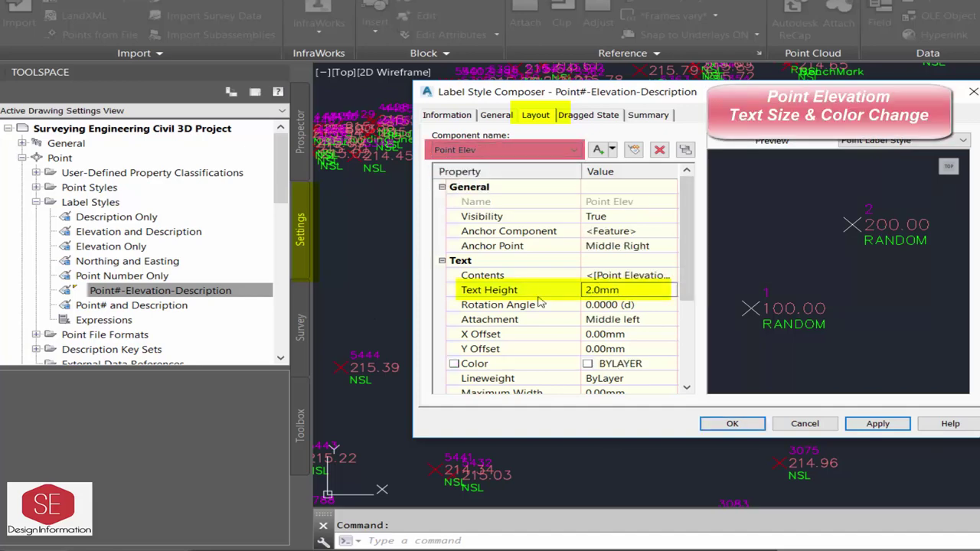
pyautogui.click(612, 363)
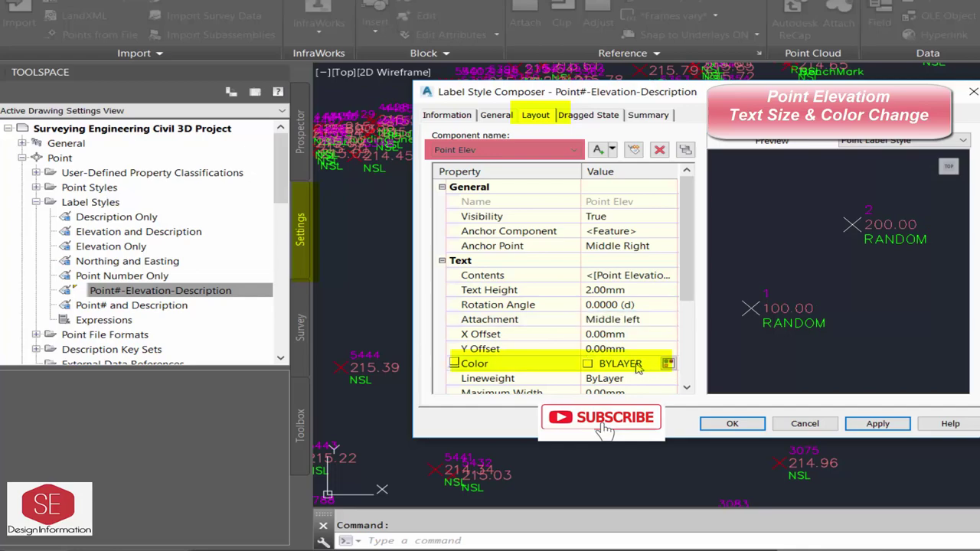
pyautogui.click(672, 365)
pyautogui.click(545, 301)
pyautogui.click(676, 389)
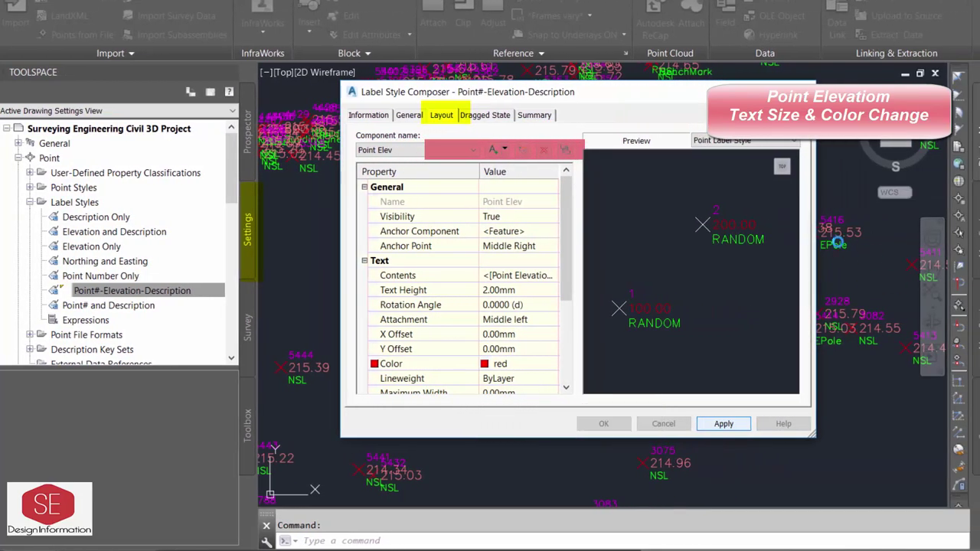
pyautogui.click(604, 424)
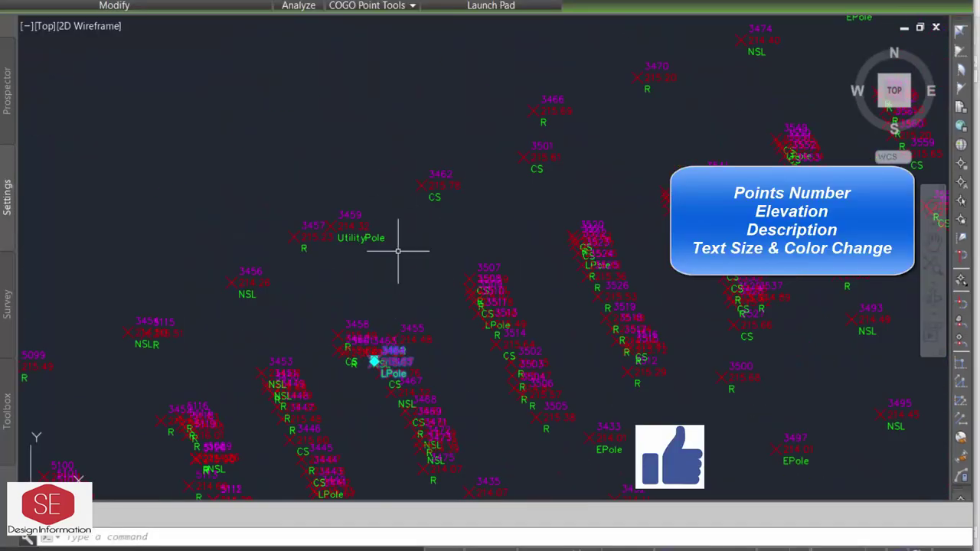
pyautogui.scroll(2, 449, 171)
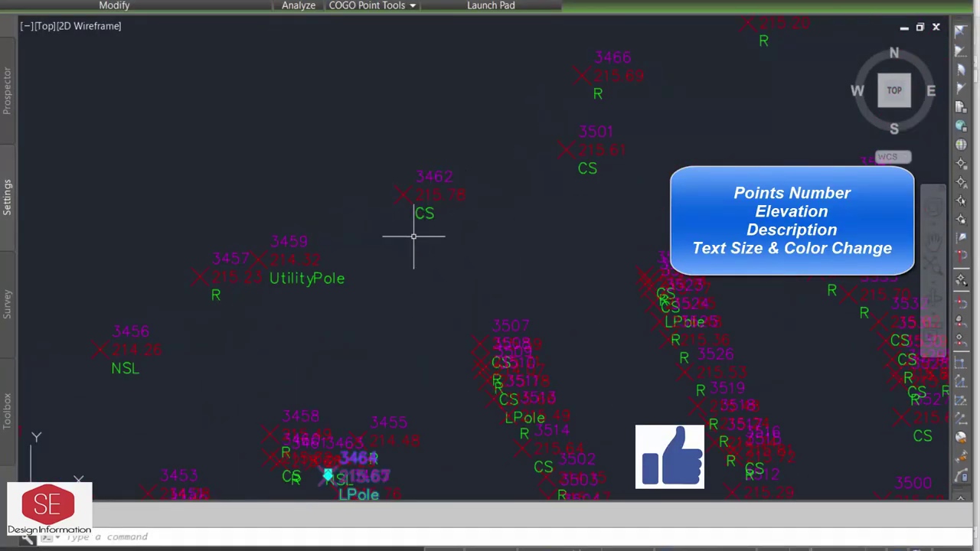
pyautogui.click(265, 262)
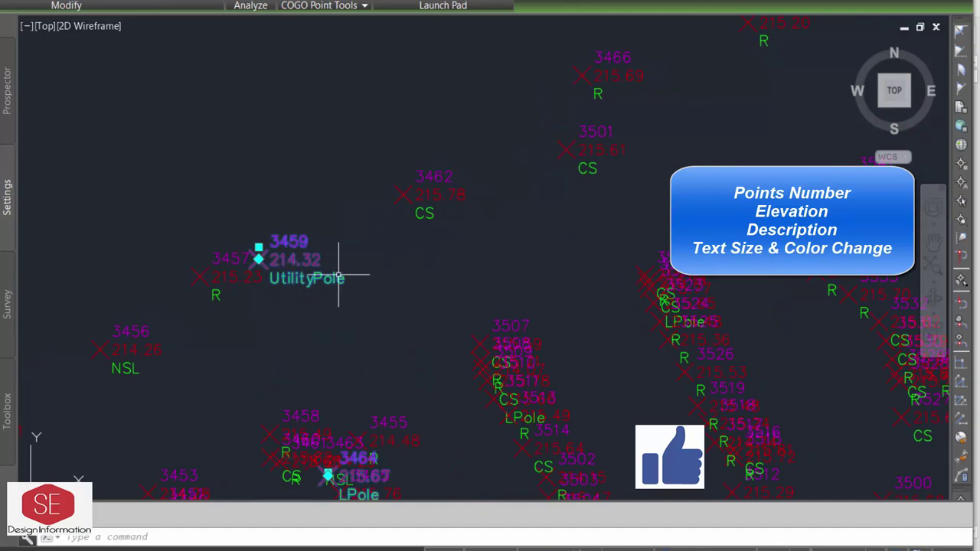
pyautogui.scroll(-3, 534, 249)
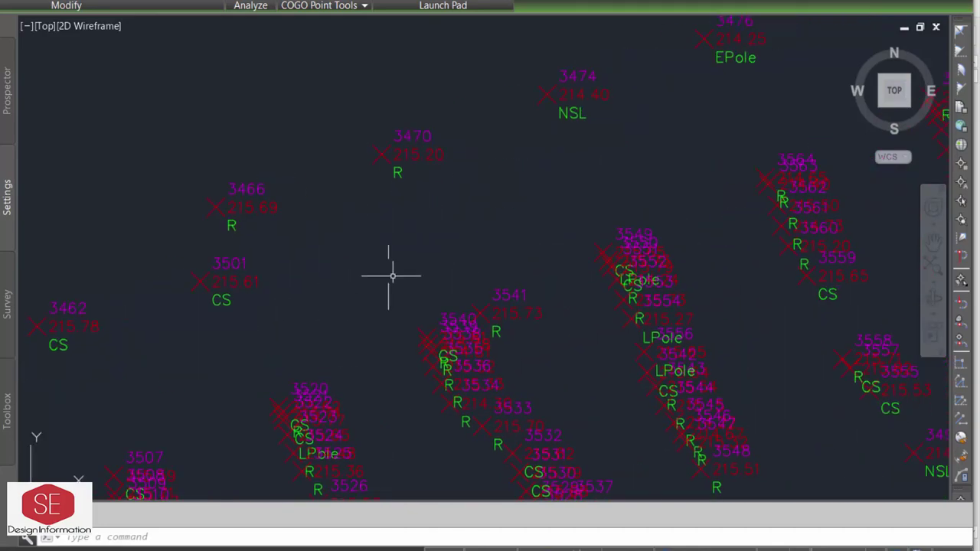
pyautogui.scroll(-2, 391, 275)
pyautogui.moveTo(462, 265)
pyautogui.mouseDown(button='middle')
pyautogui.moveTo(640, 260)
pyautogui.moveTo(469, 298)
pyautogui.mouseUp(button='middle')
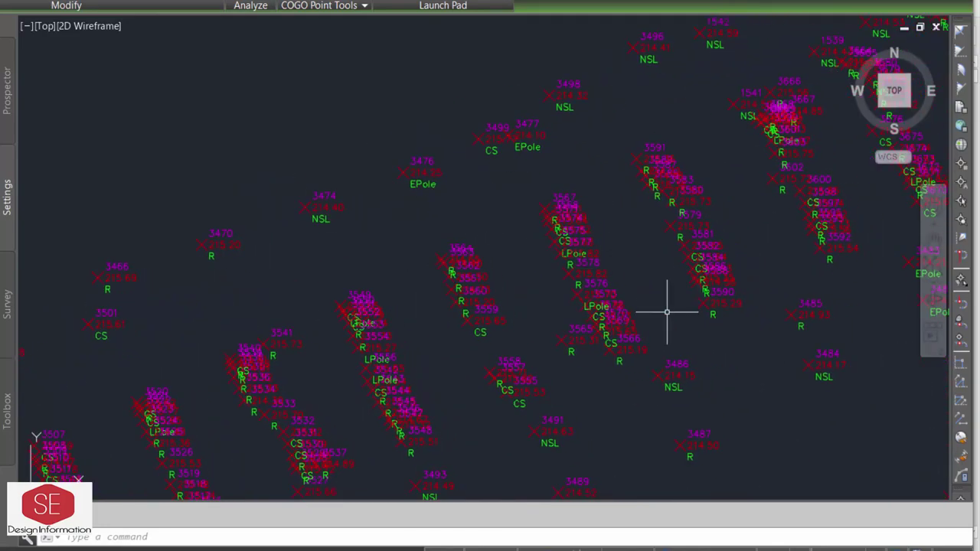
pyautogui.scroll(3, 405, 114)
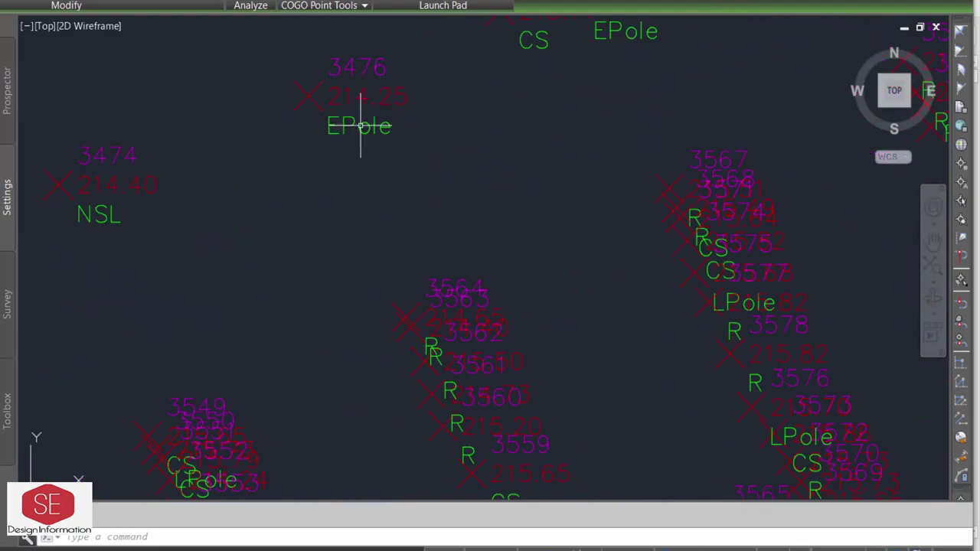
pyautogui.moveTo(571, 87); pyautogui.dragTo(406, 276, button='middle')
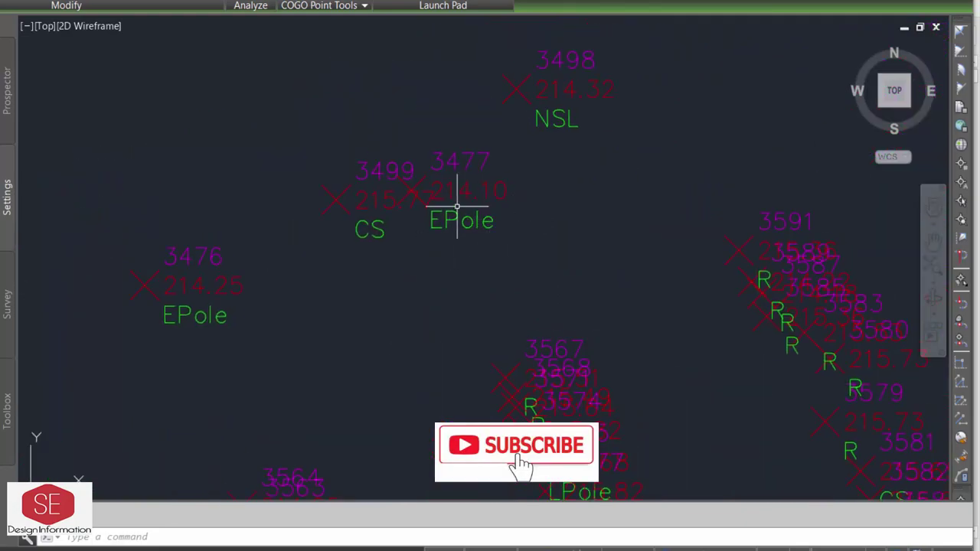
pyautogui.scroll(-5, 457, 205)
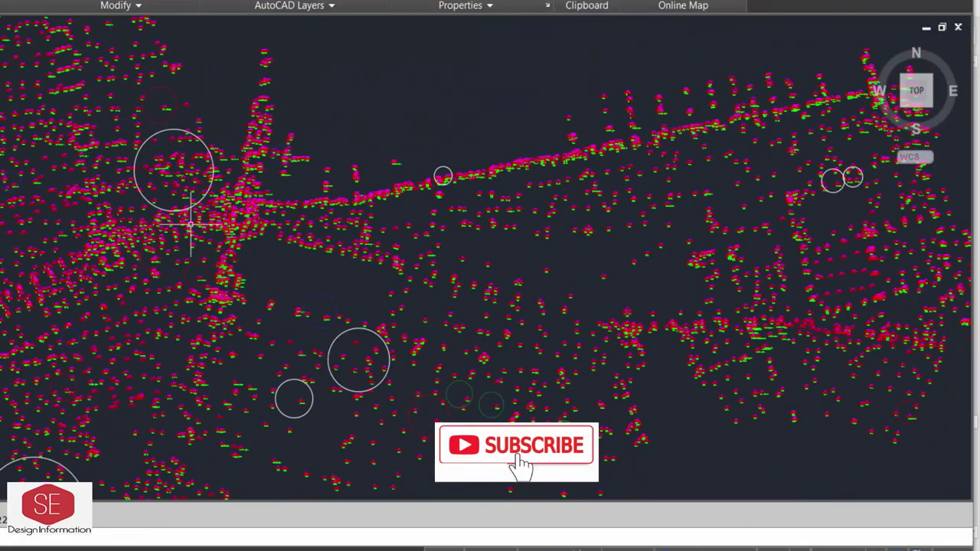
pyautogui.scroll(2, 35, 291)
pyautogui.scroll(5, 339, 409)
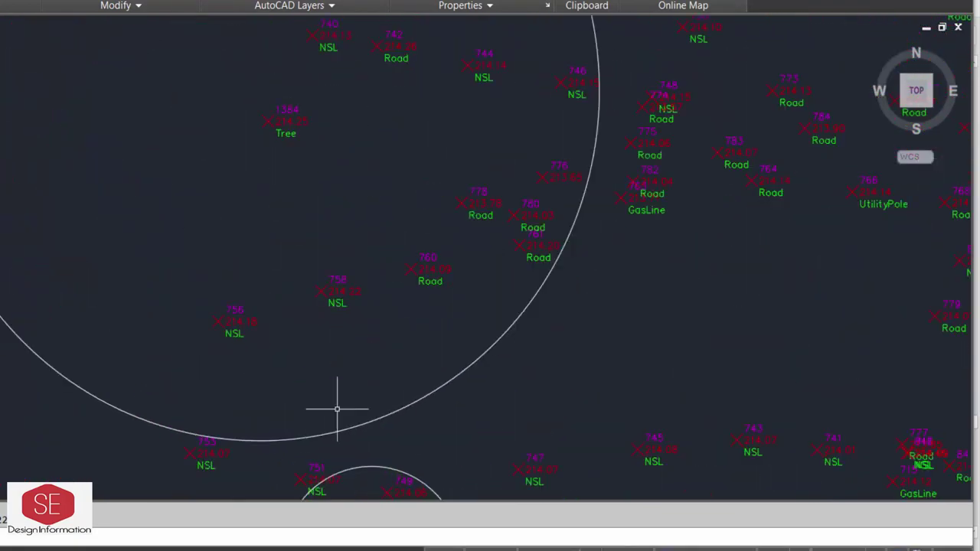
pyautogui.scroll(-4, 421, 280)
pyautogui.scroll(4, 372, 157)
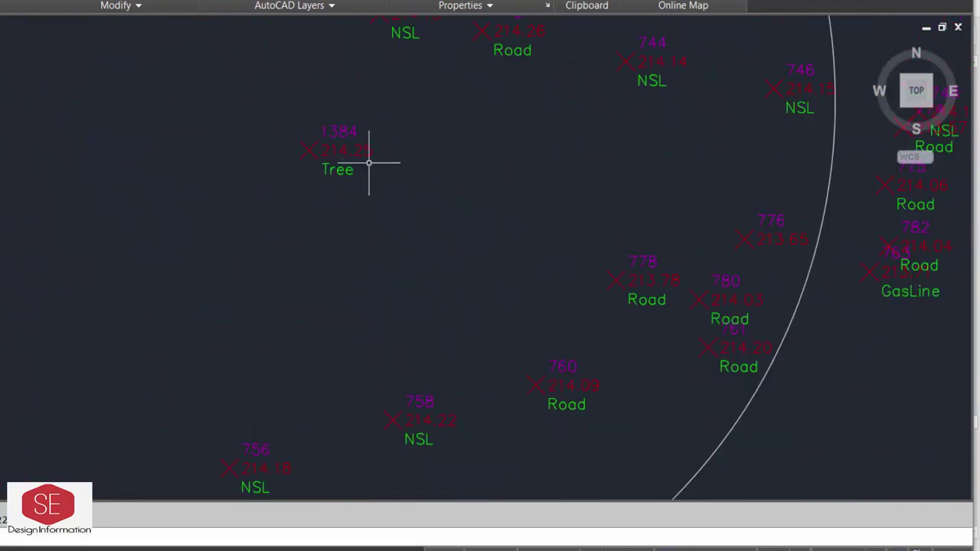
pyautogui.moveTo(617, 147); pyautogui.dragTo(450, 146, button='middle')
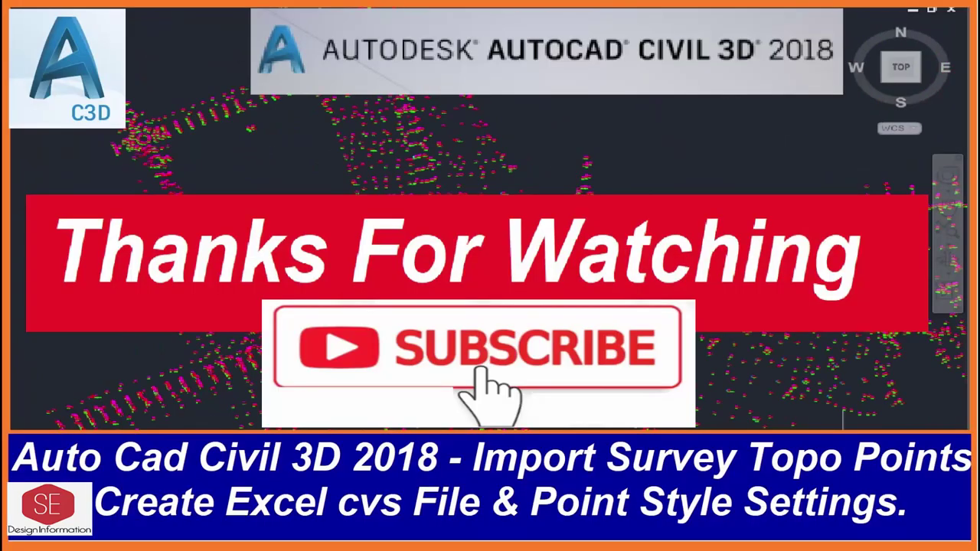